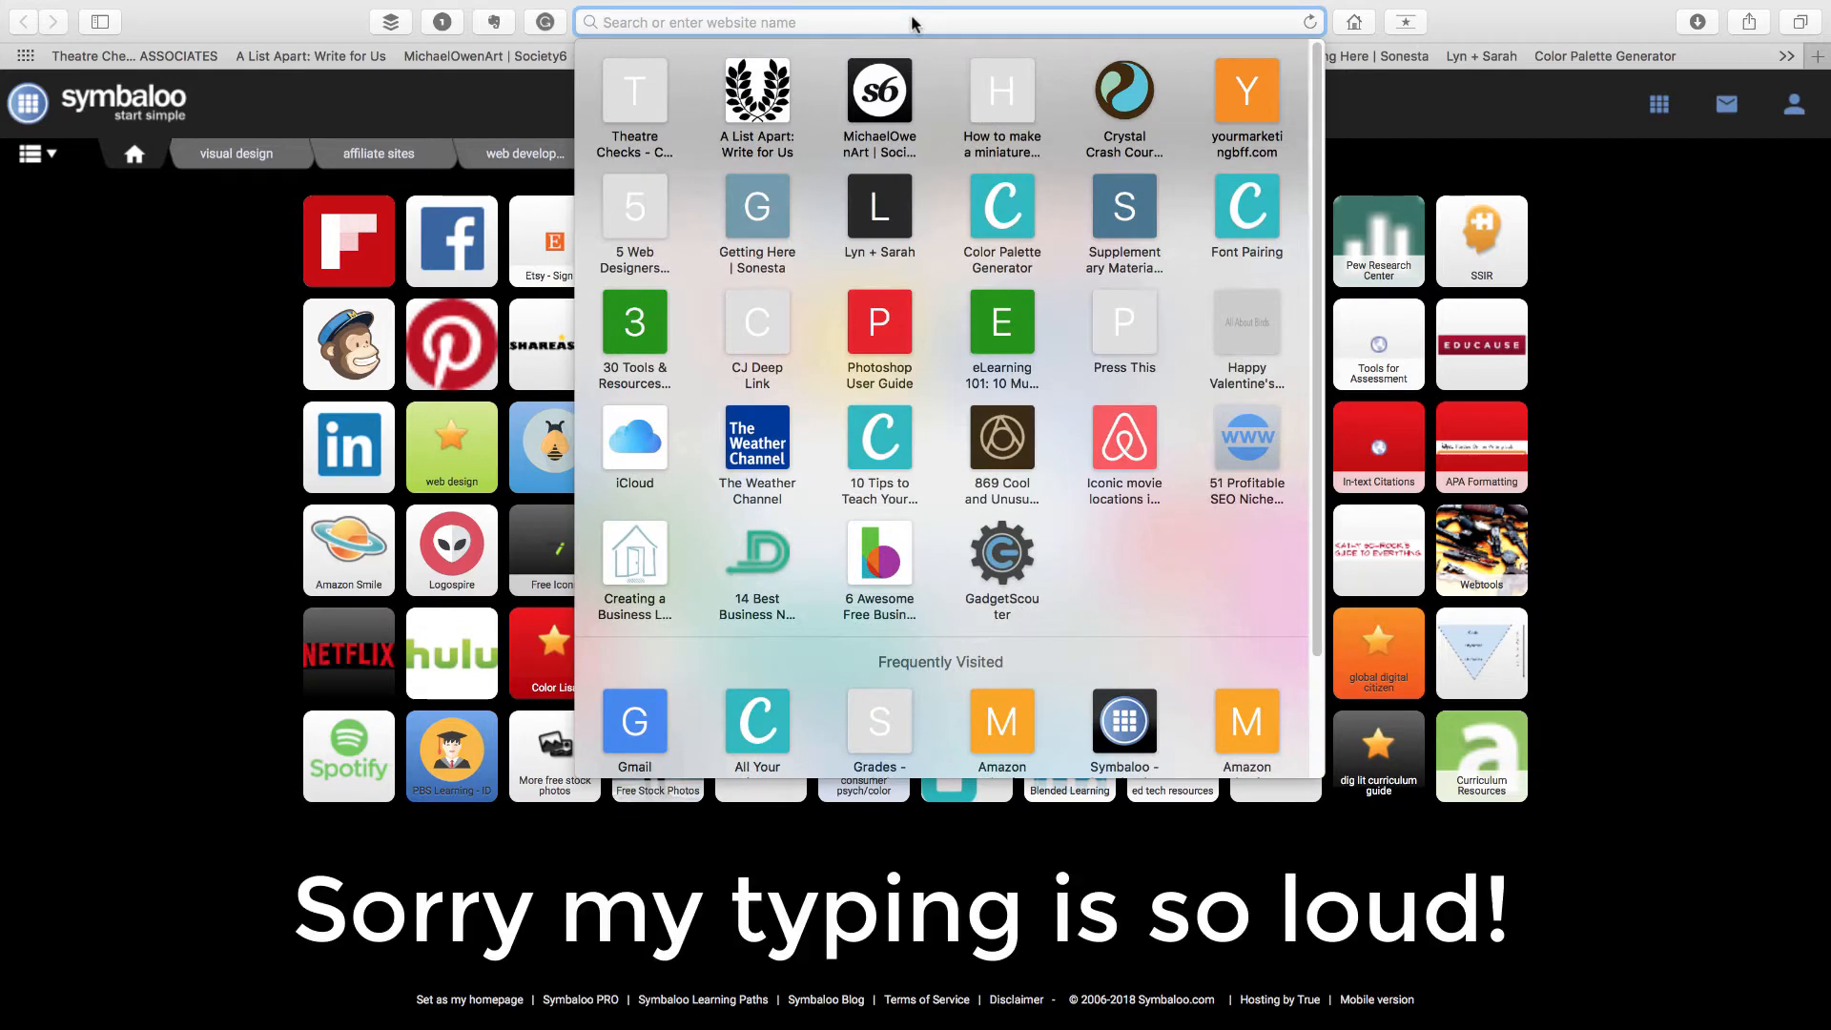
type("www.google.com")
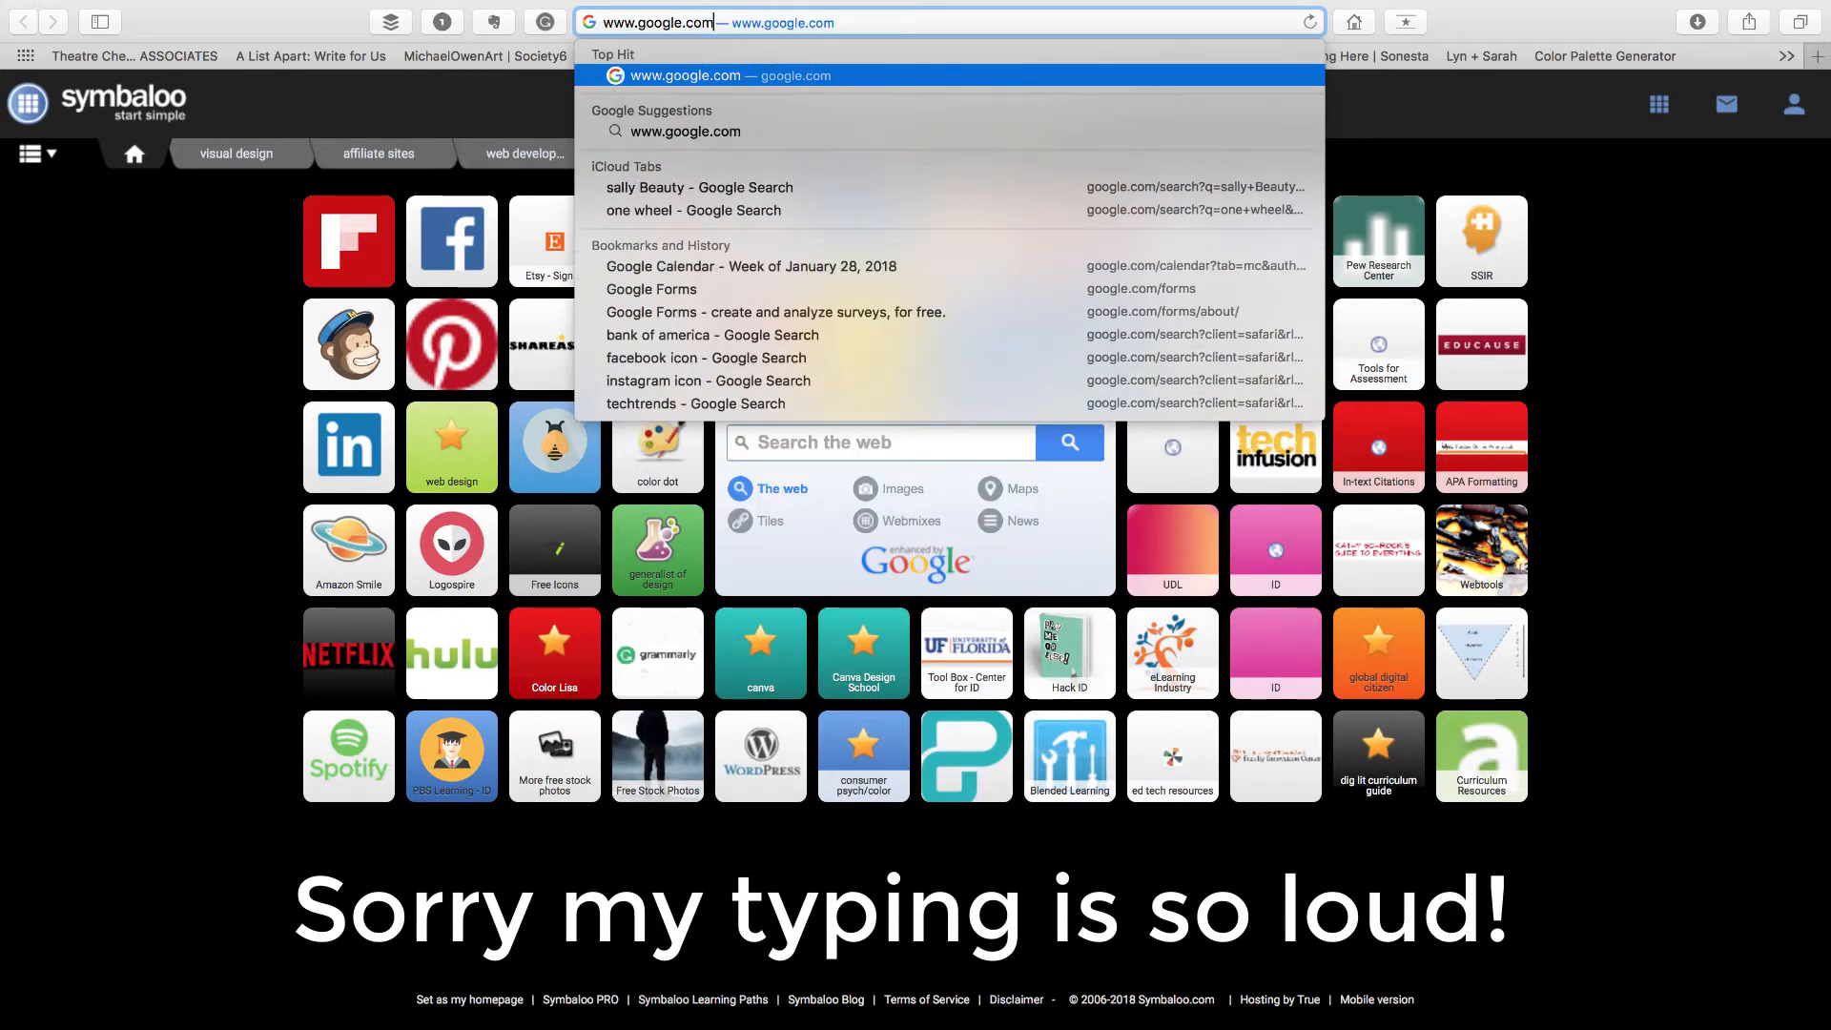
type("/forms")
key("Return")
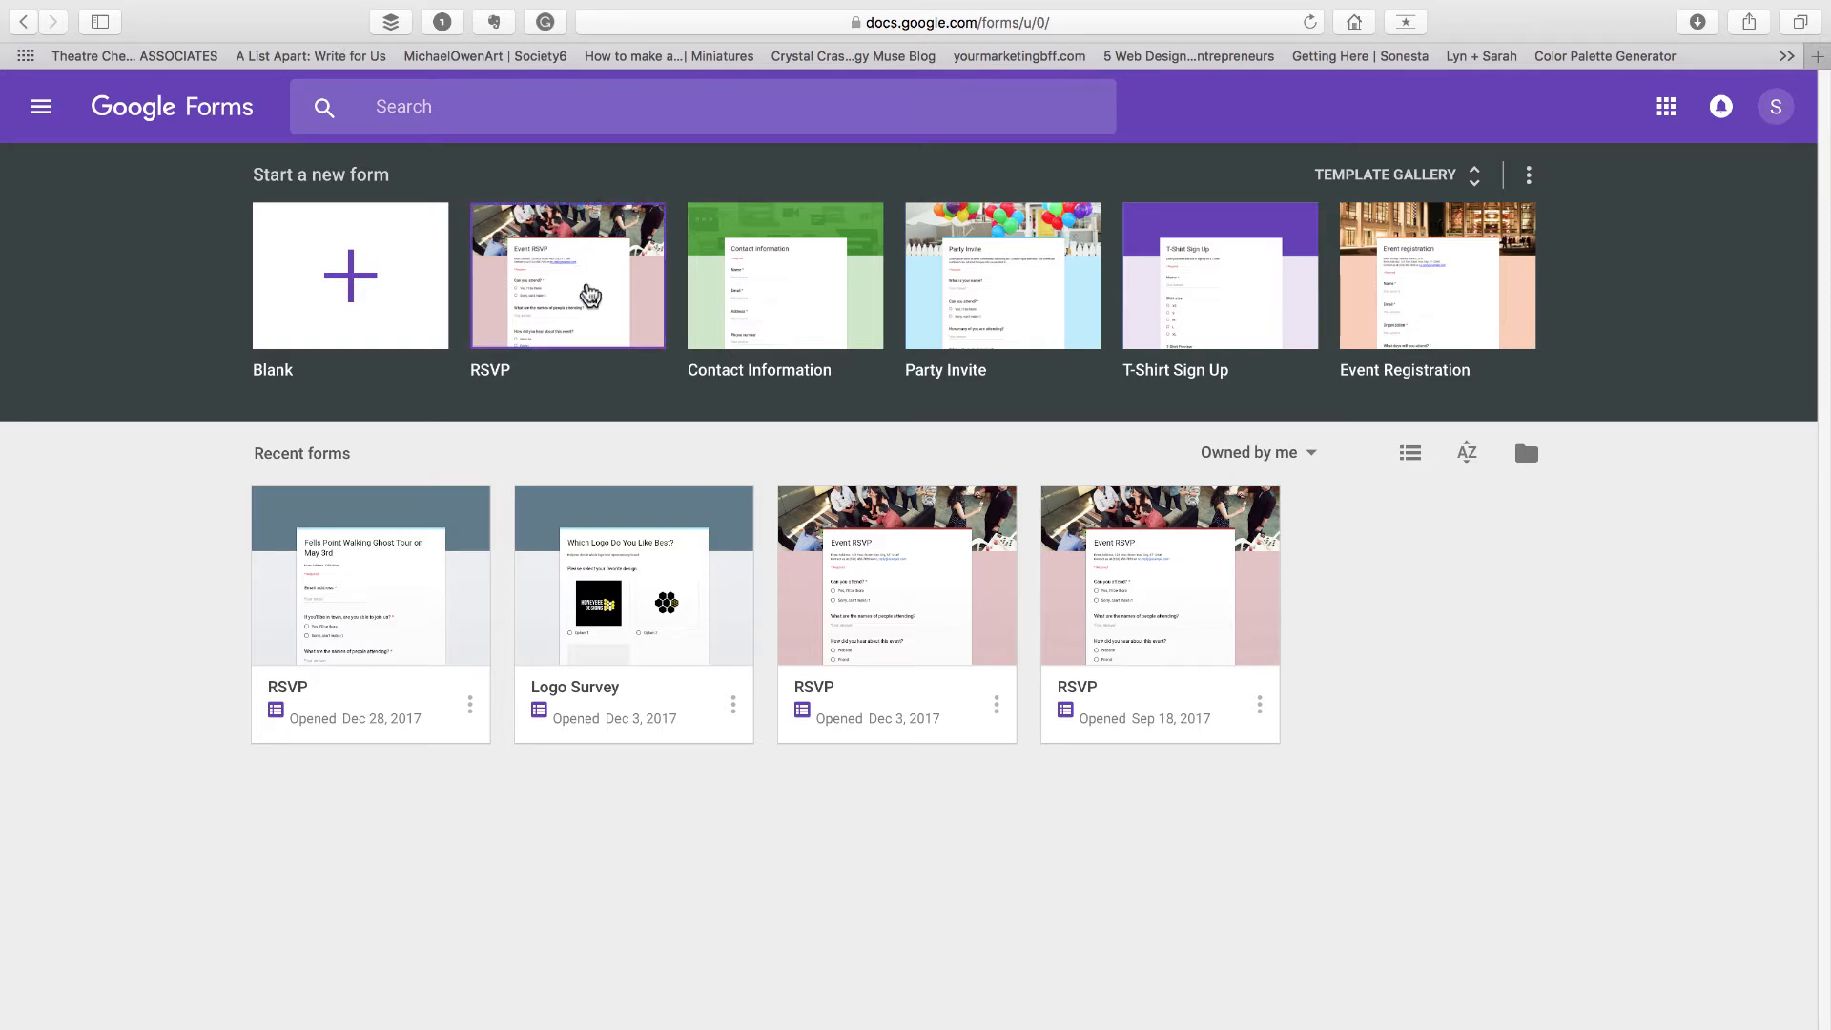
left_click(591, 295)
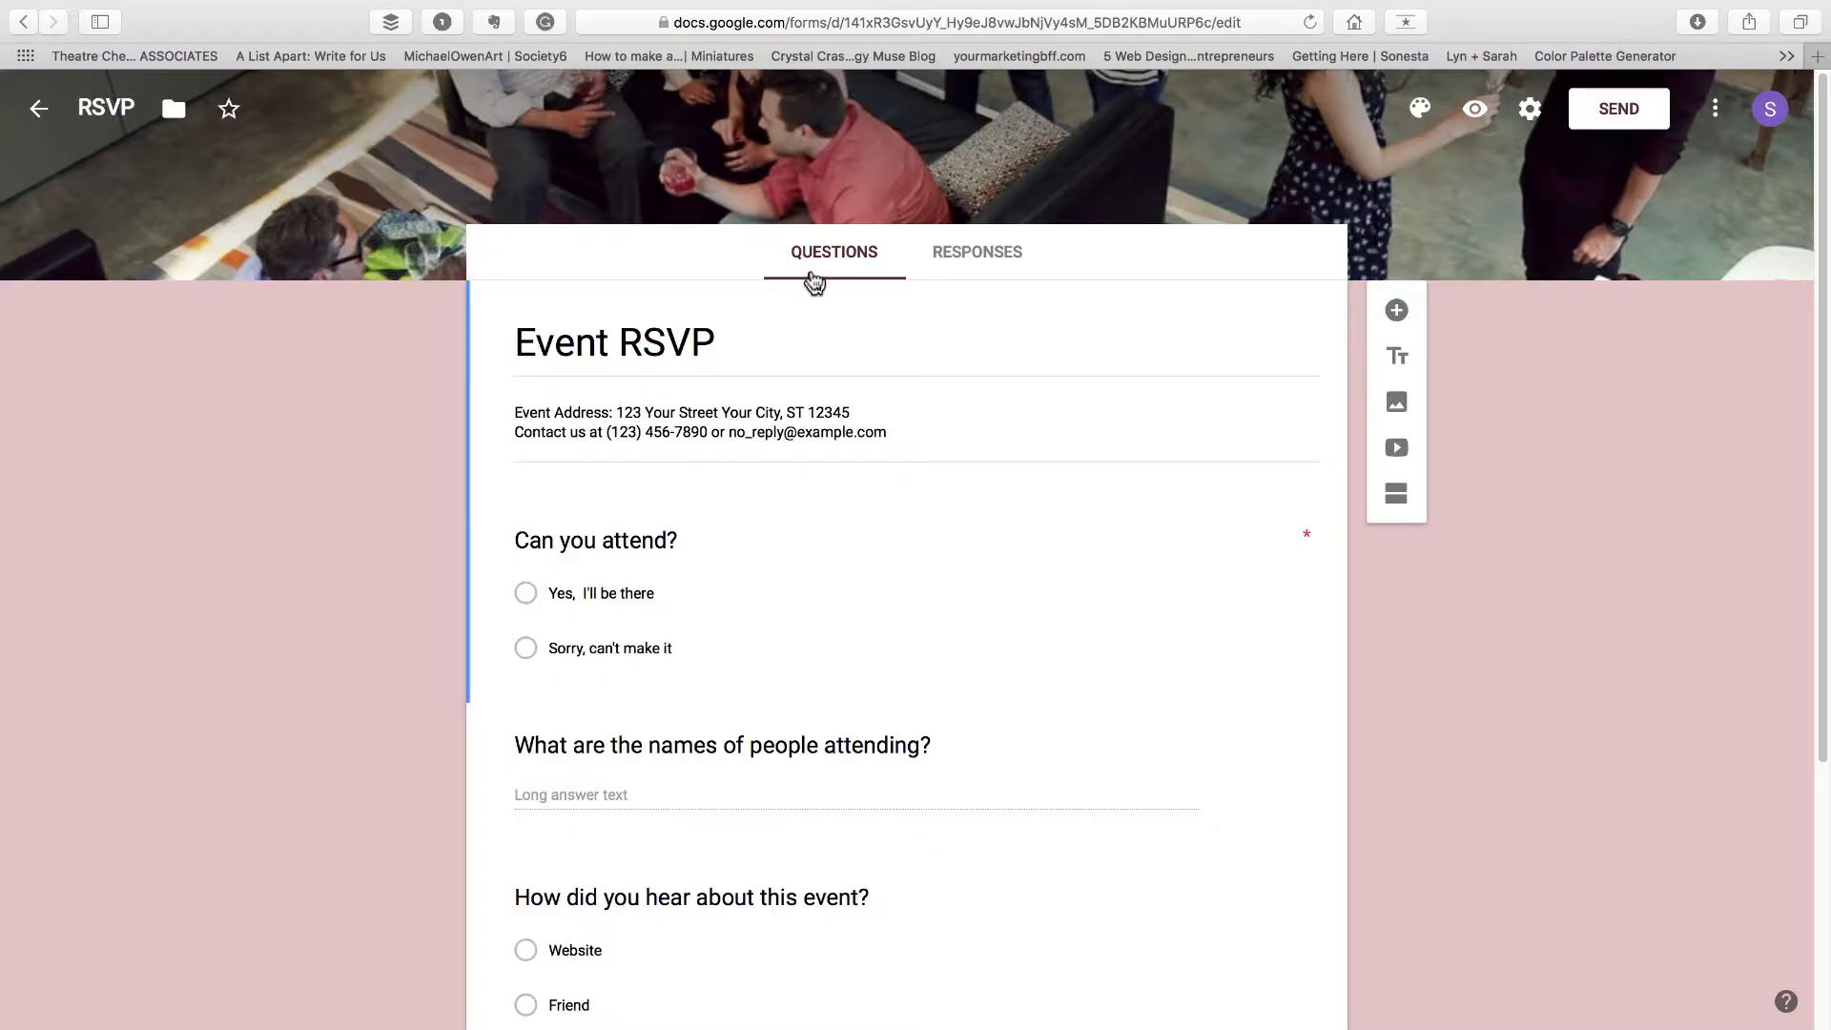
Retitle the form as "Camden Yards Stadium Tour on May 4th"
triple_click(718, 344)
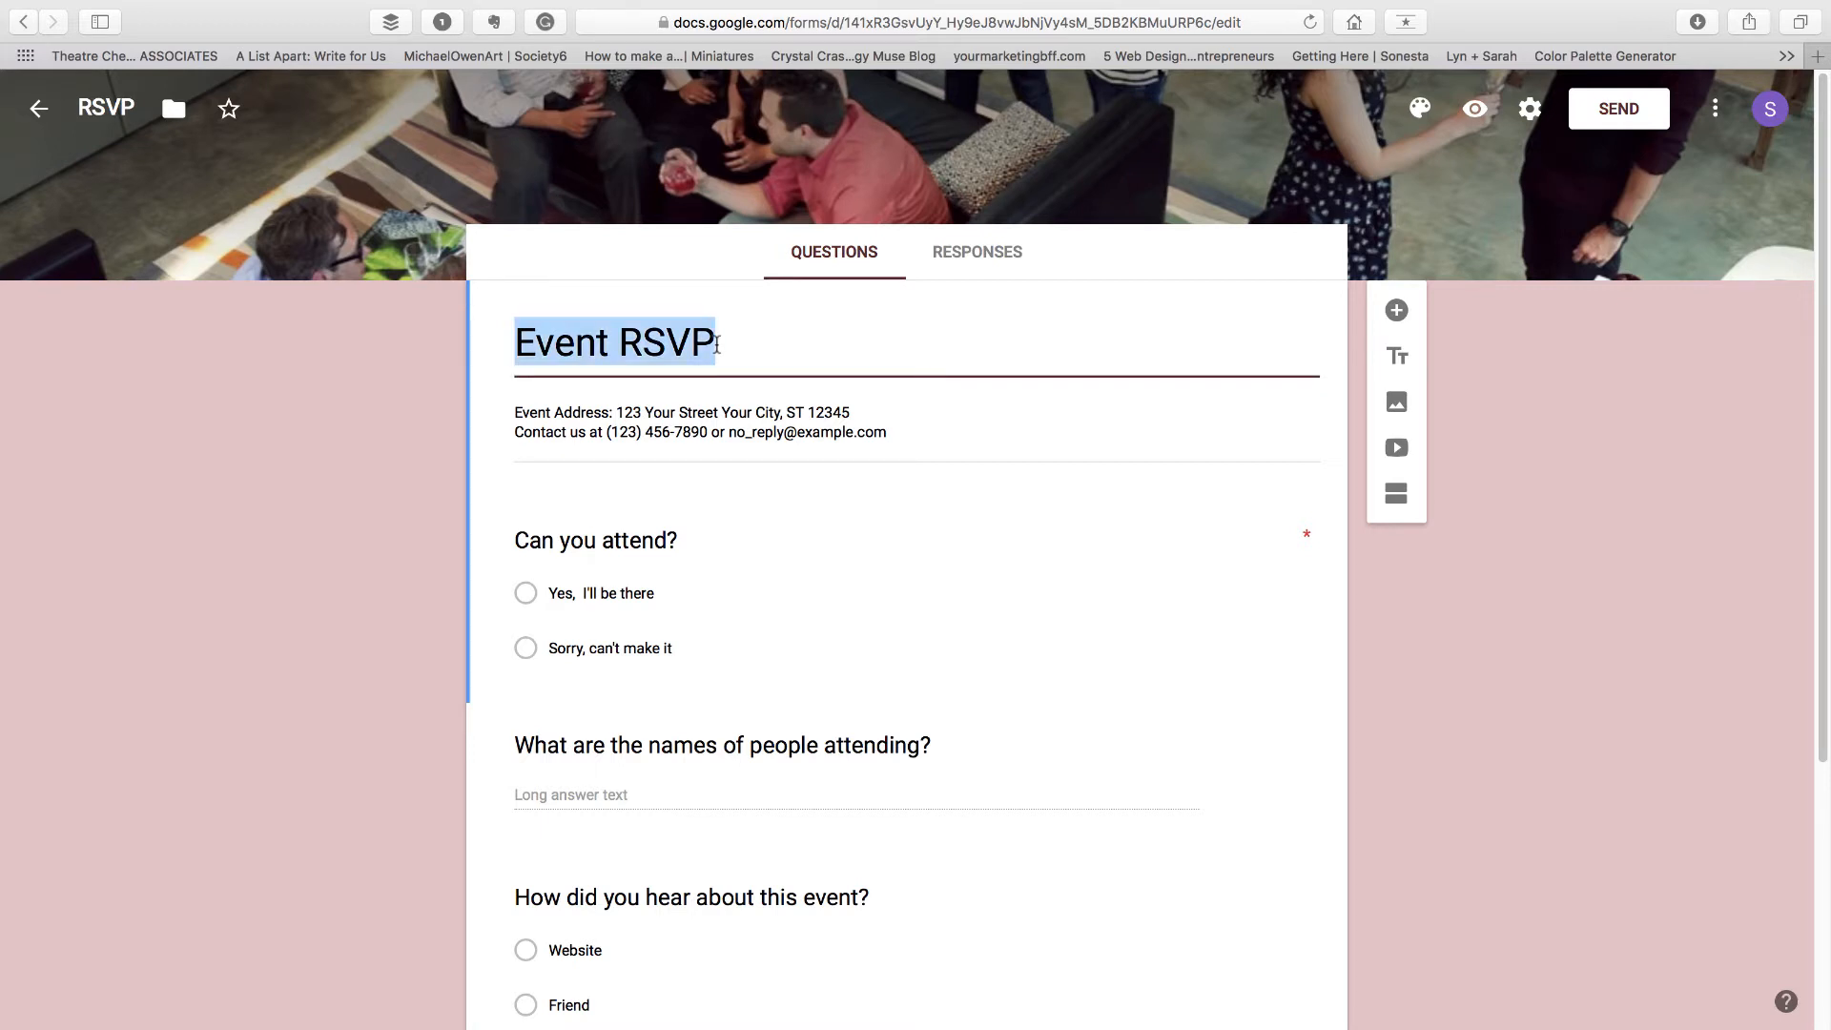
type("Camden ")
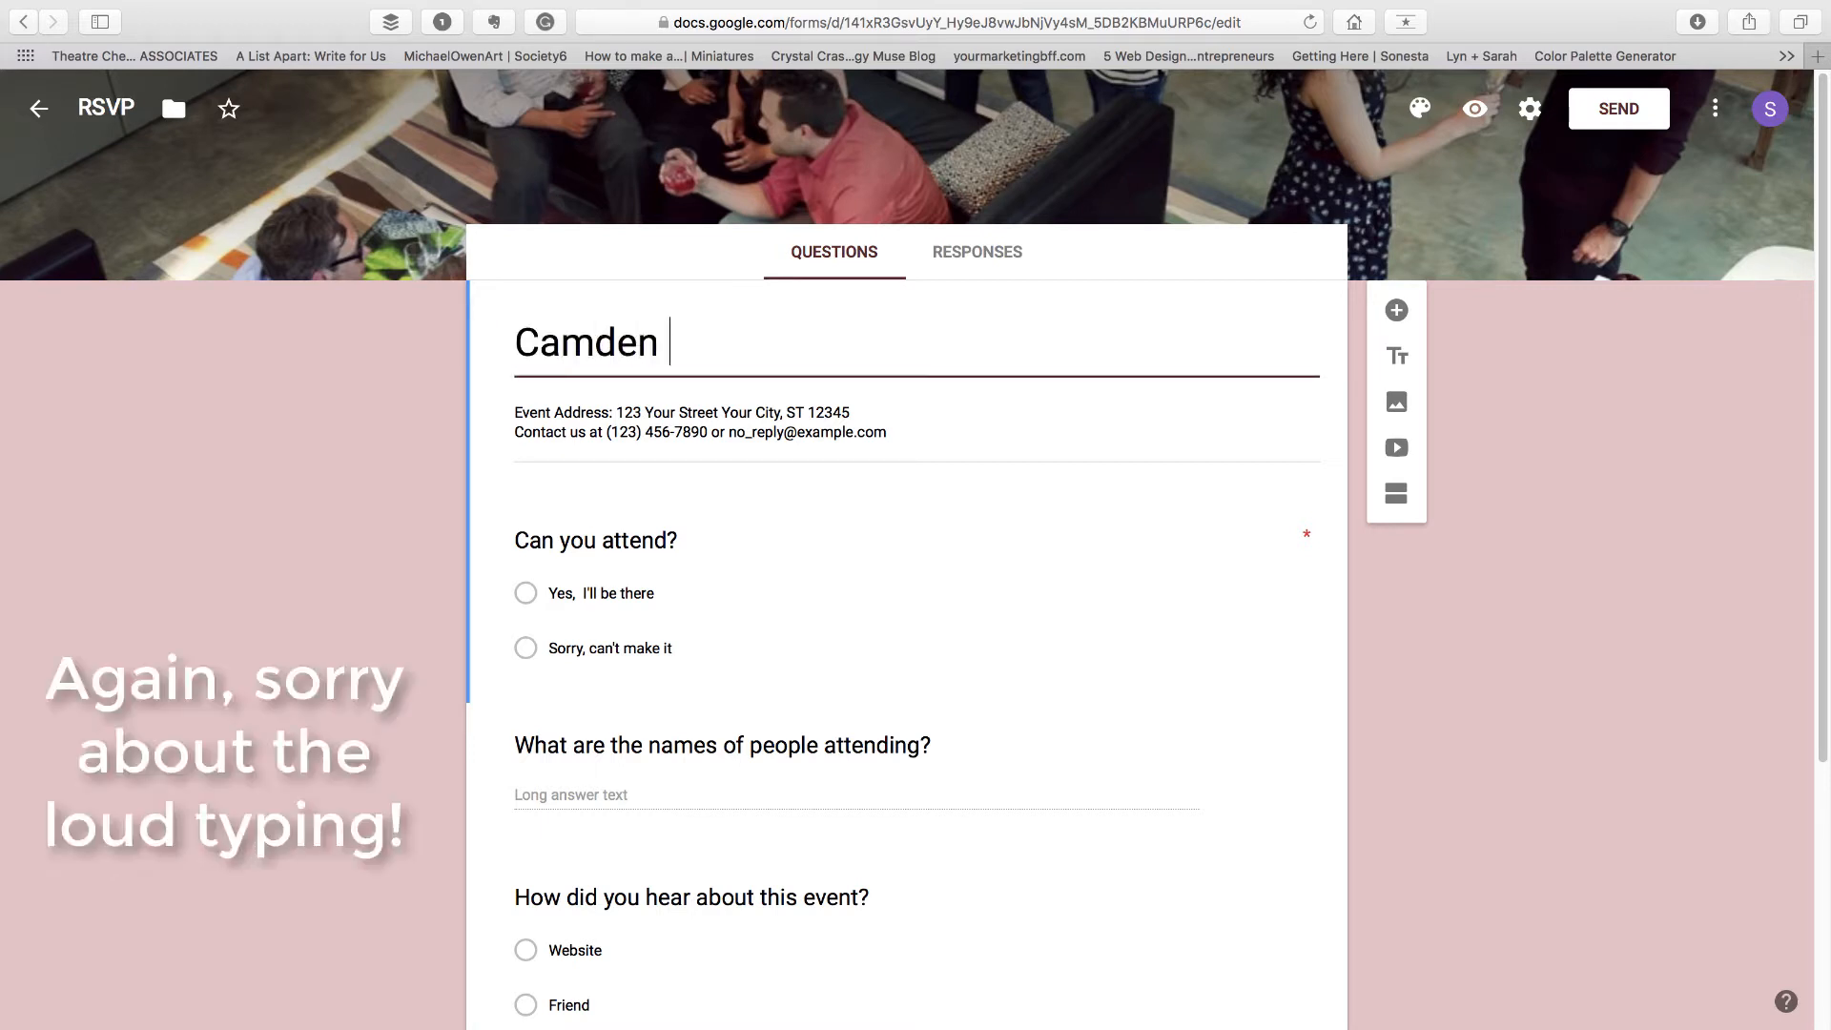
type("Yards Sta")
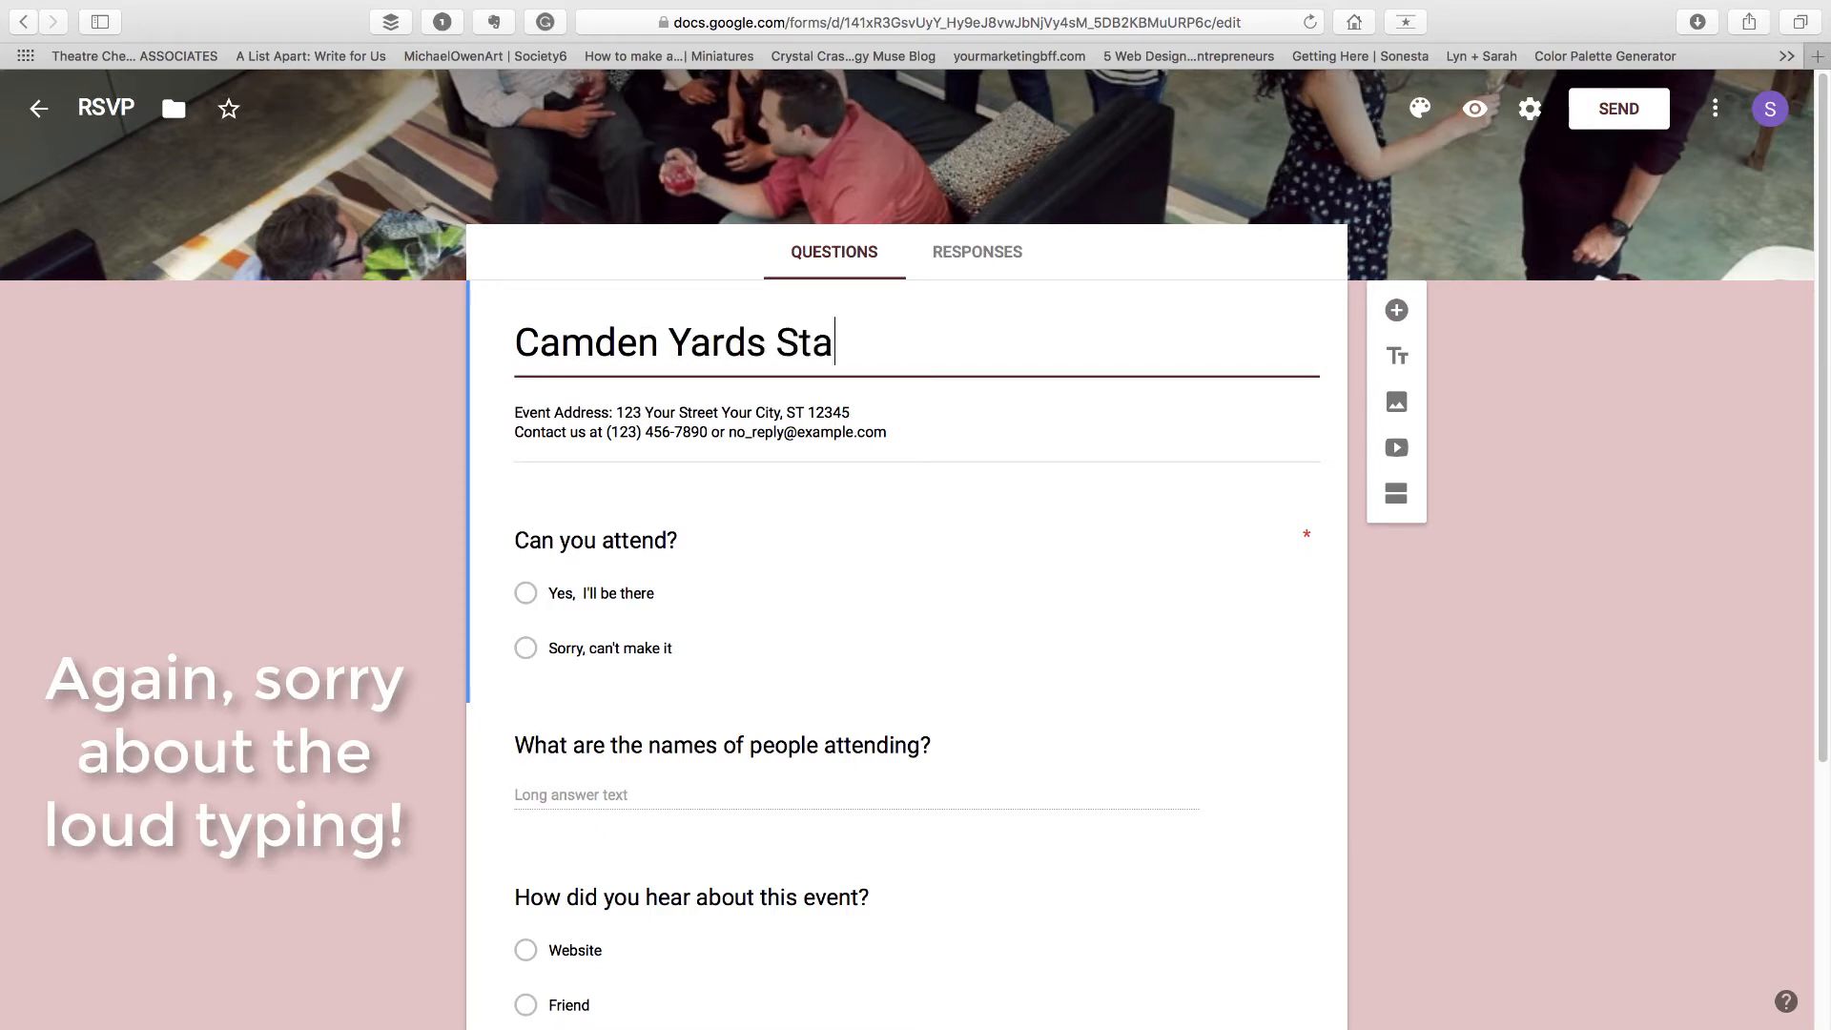
type("dium Tour on ")
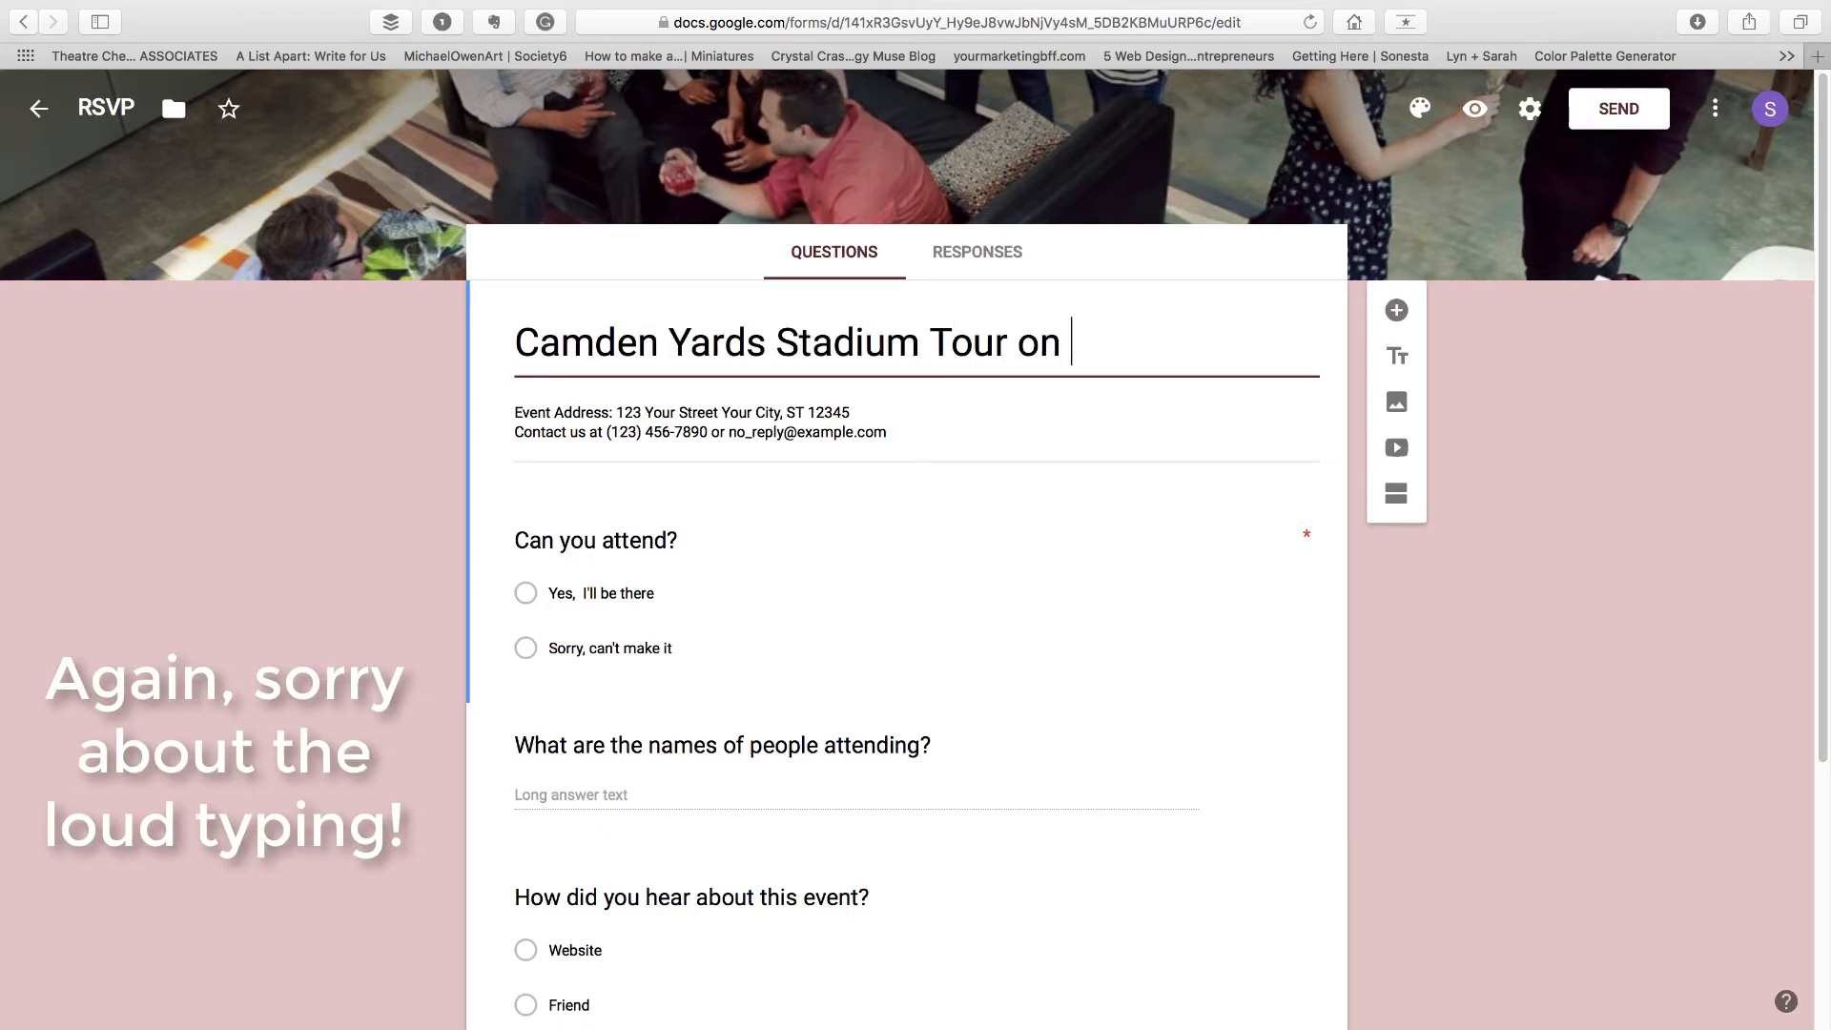
type("May 4t")
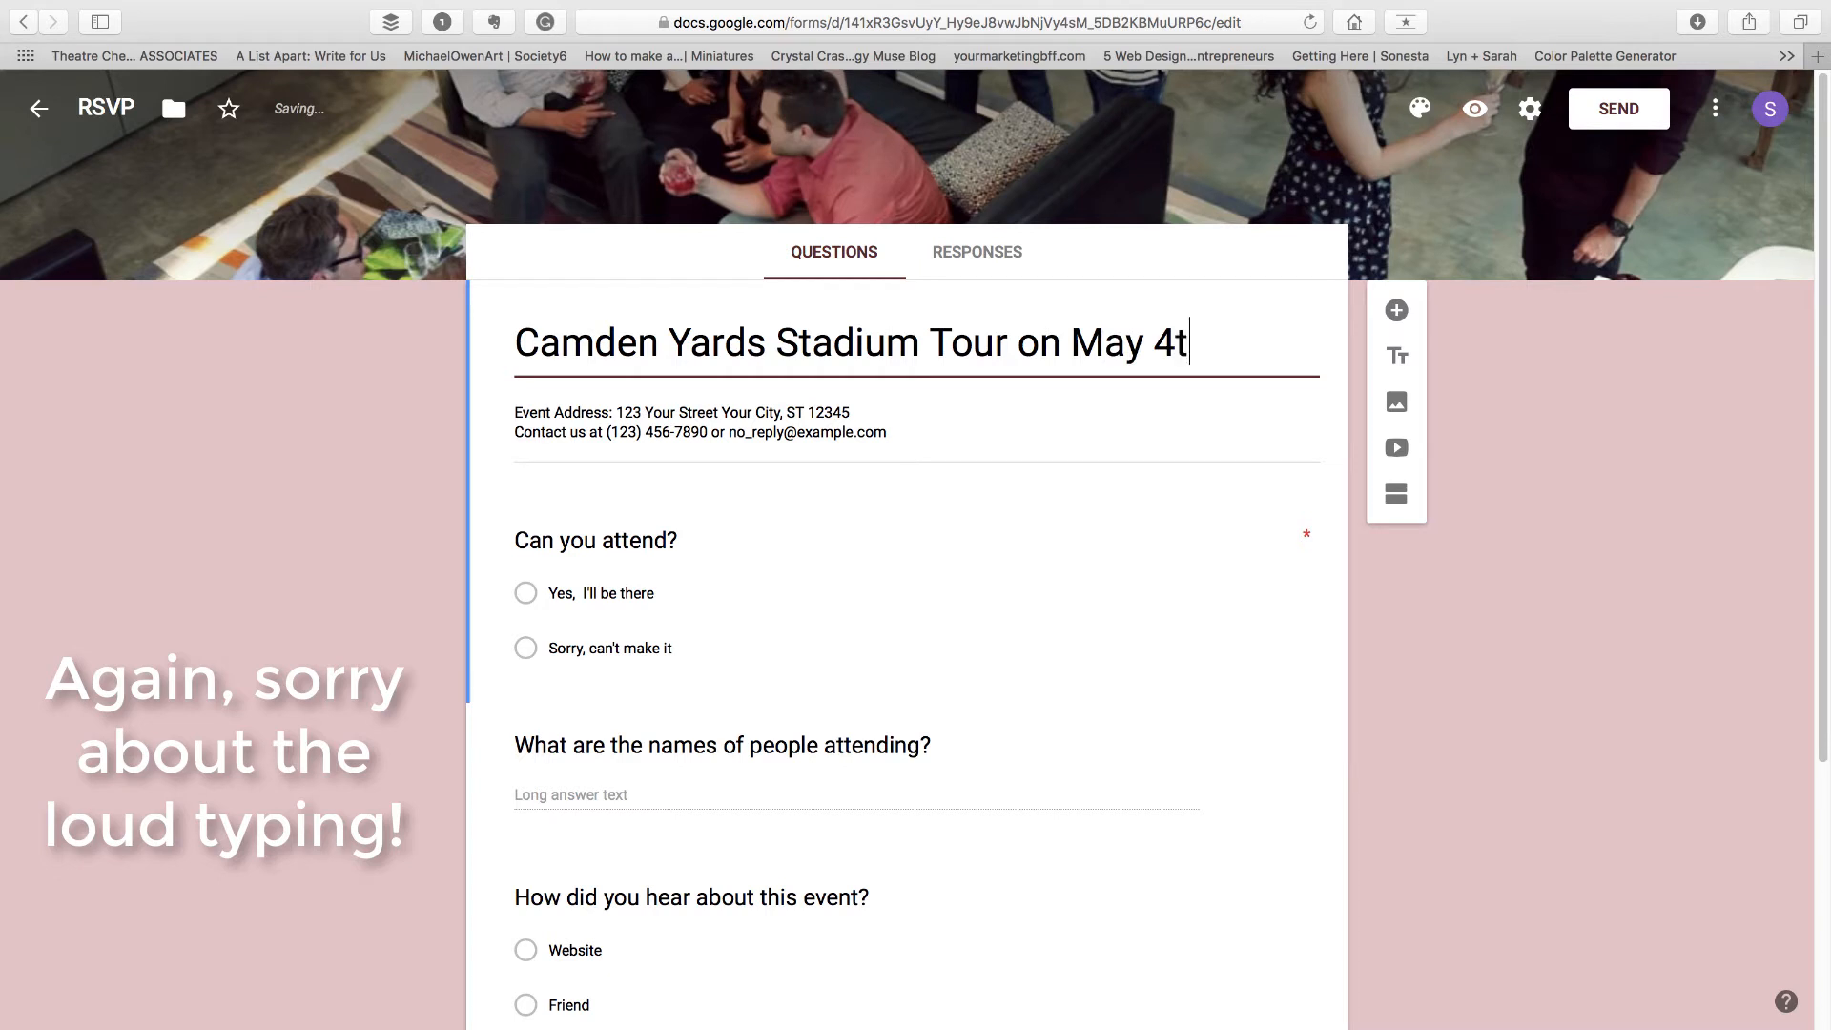
type("h")
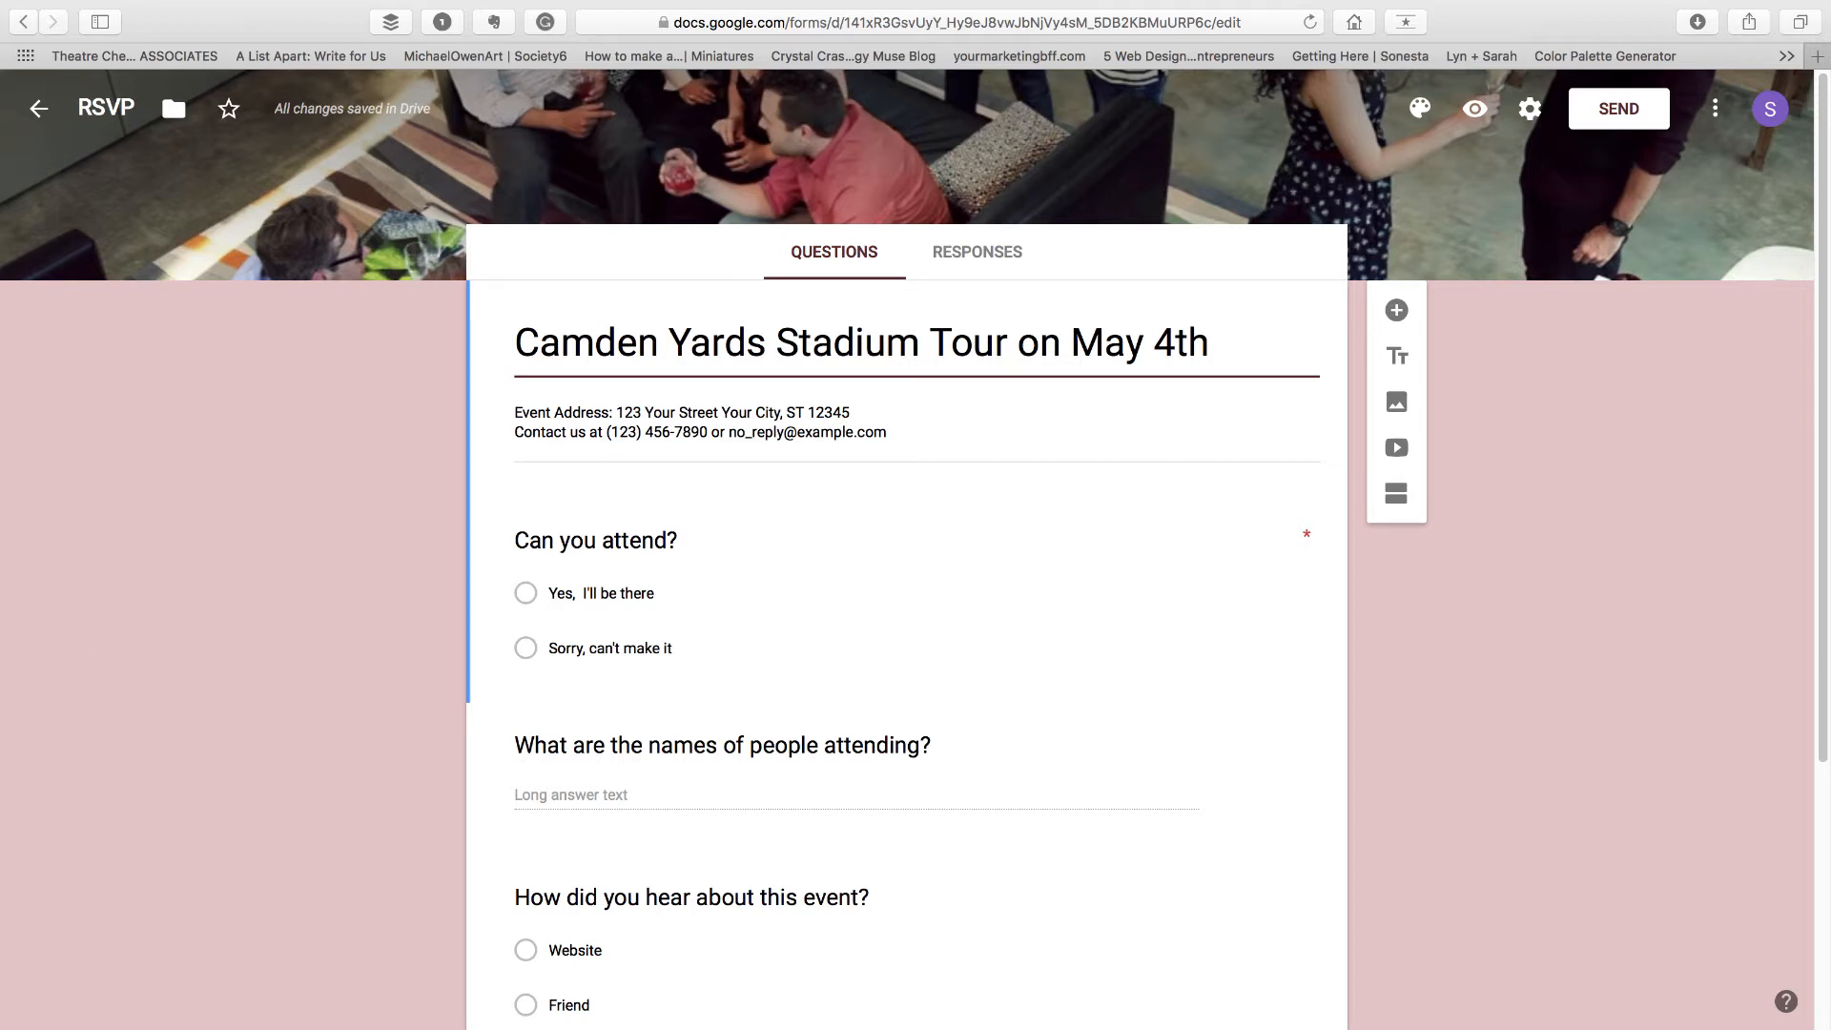
Change the description's event address to Camden Yards and delete the contact line beneath it
left_click(851, 412)
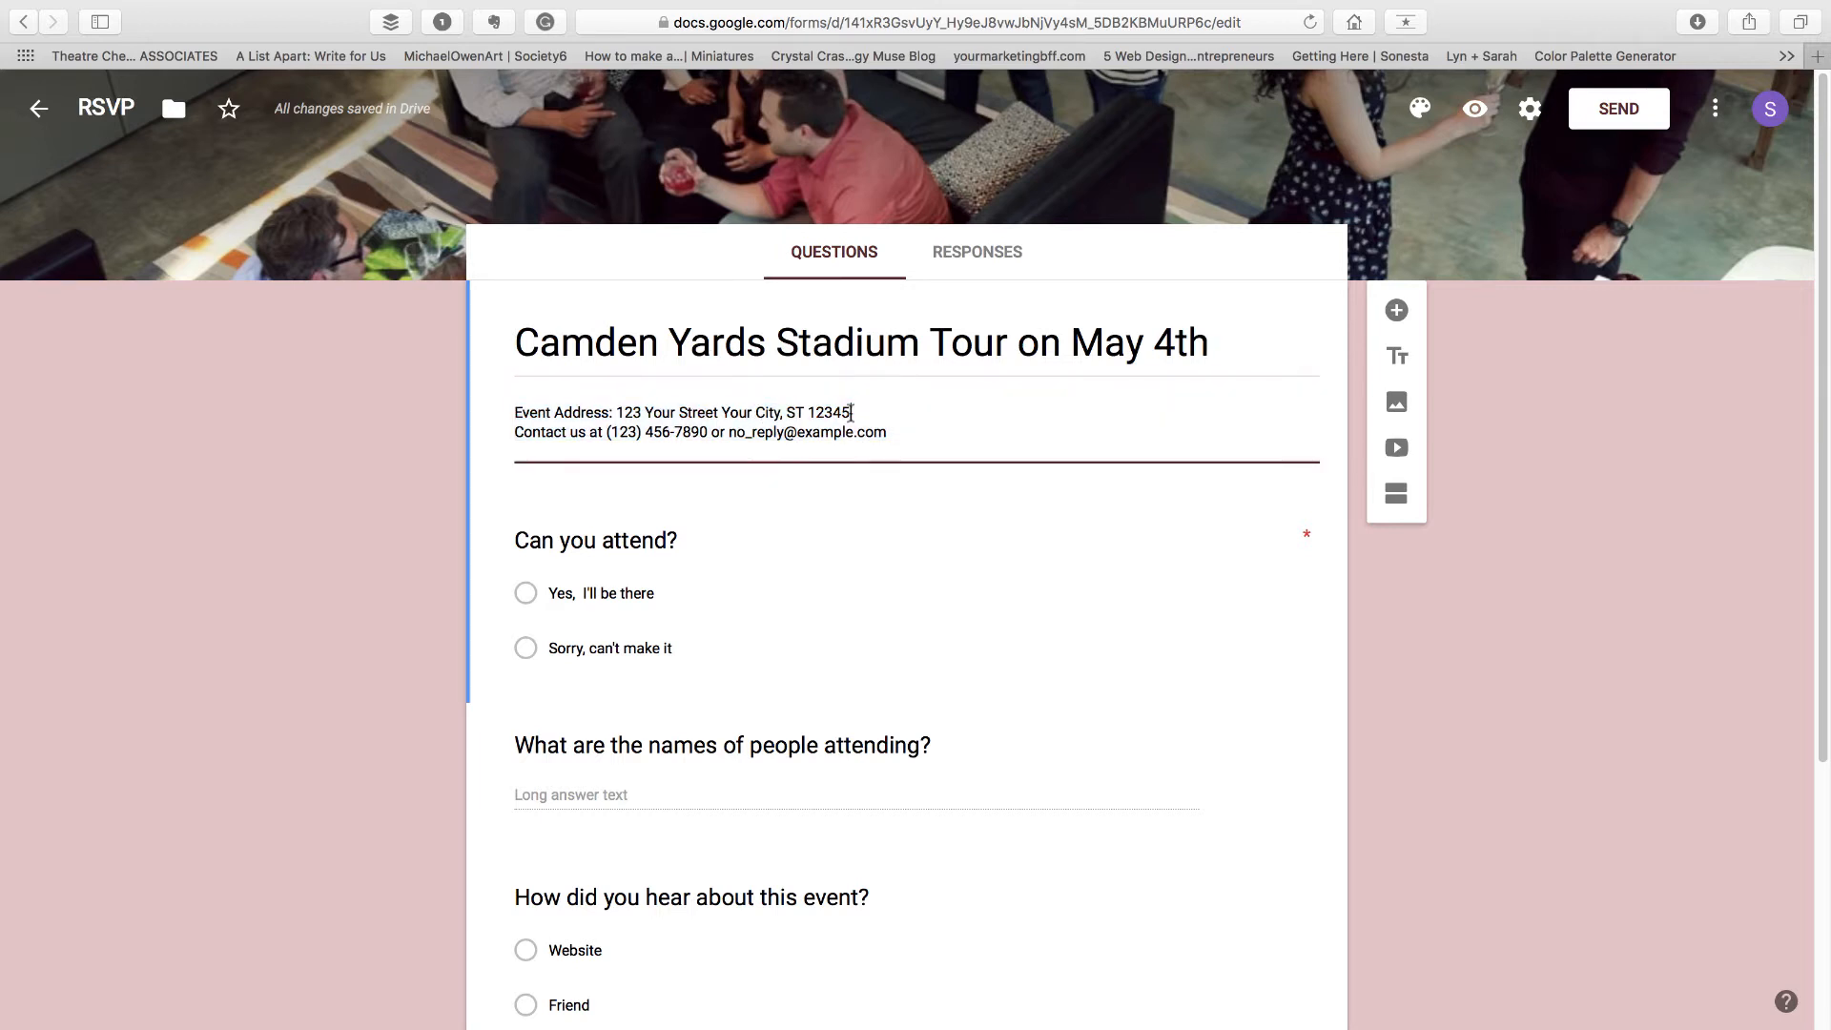
left_click_drag(851, 412, 618, 414)
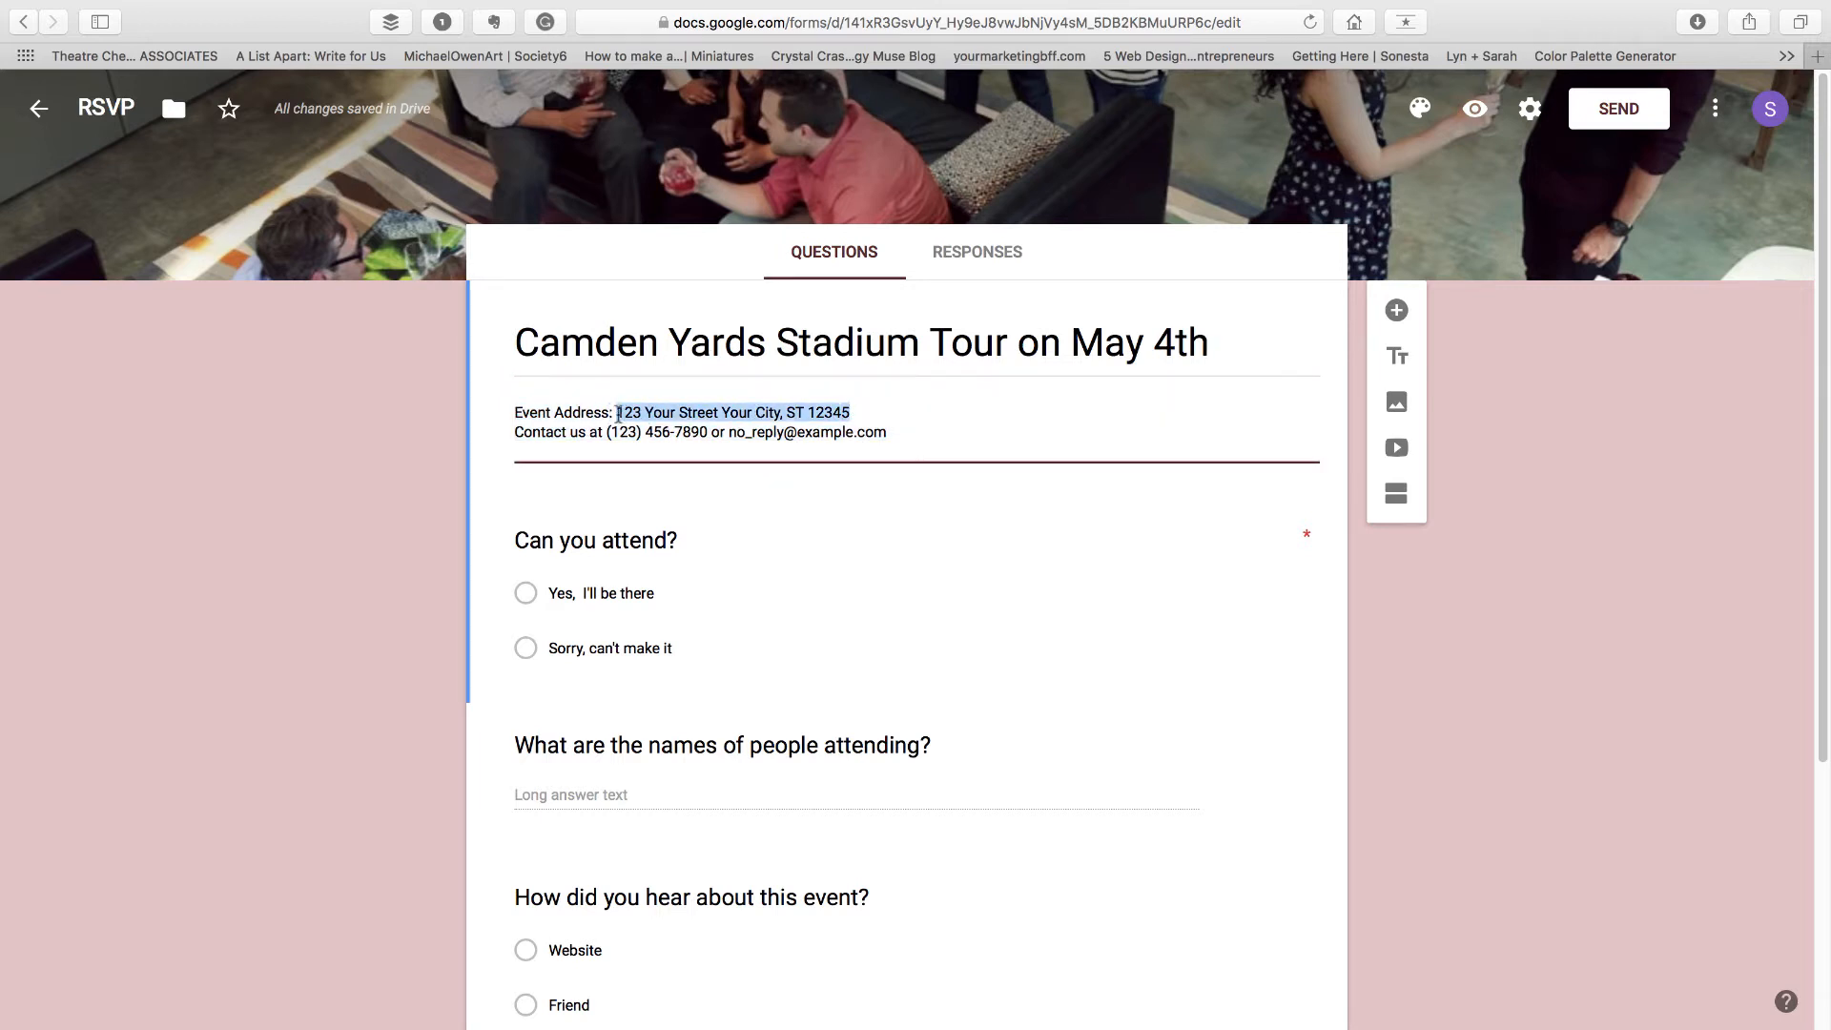
type("Camd")
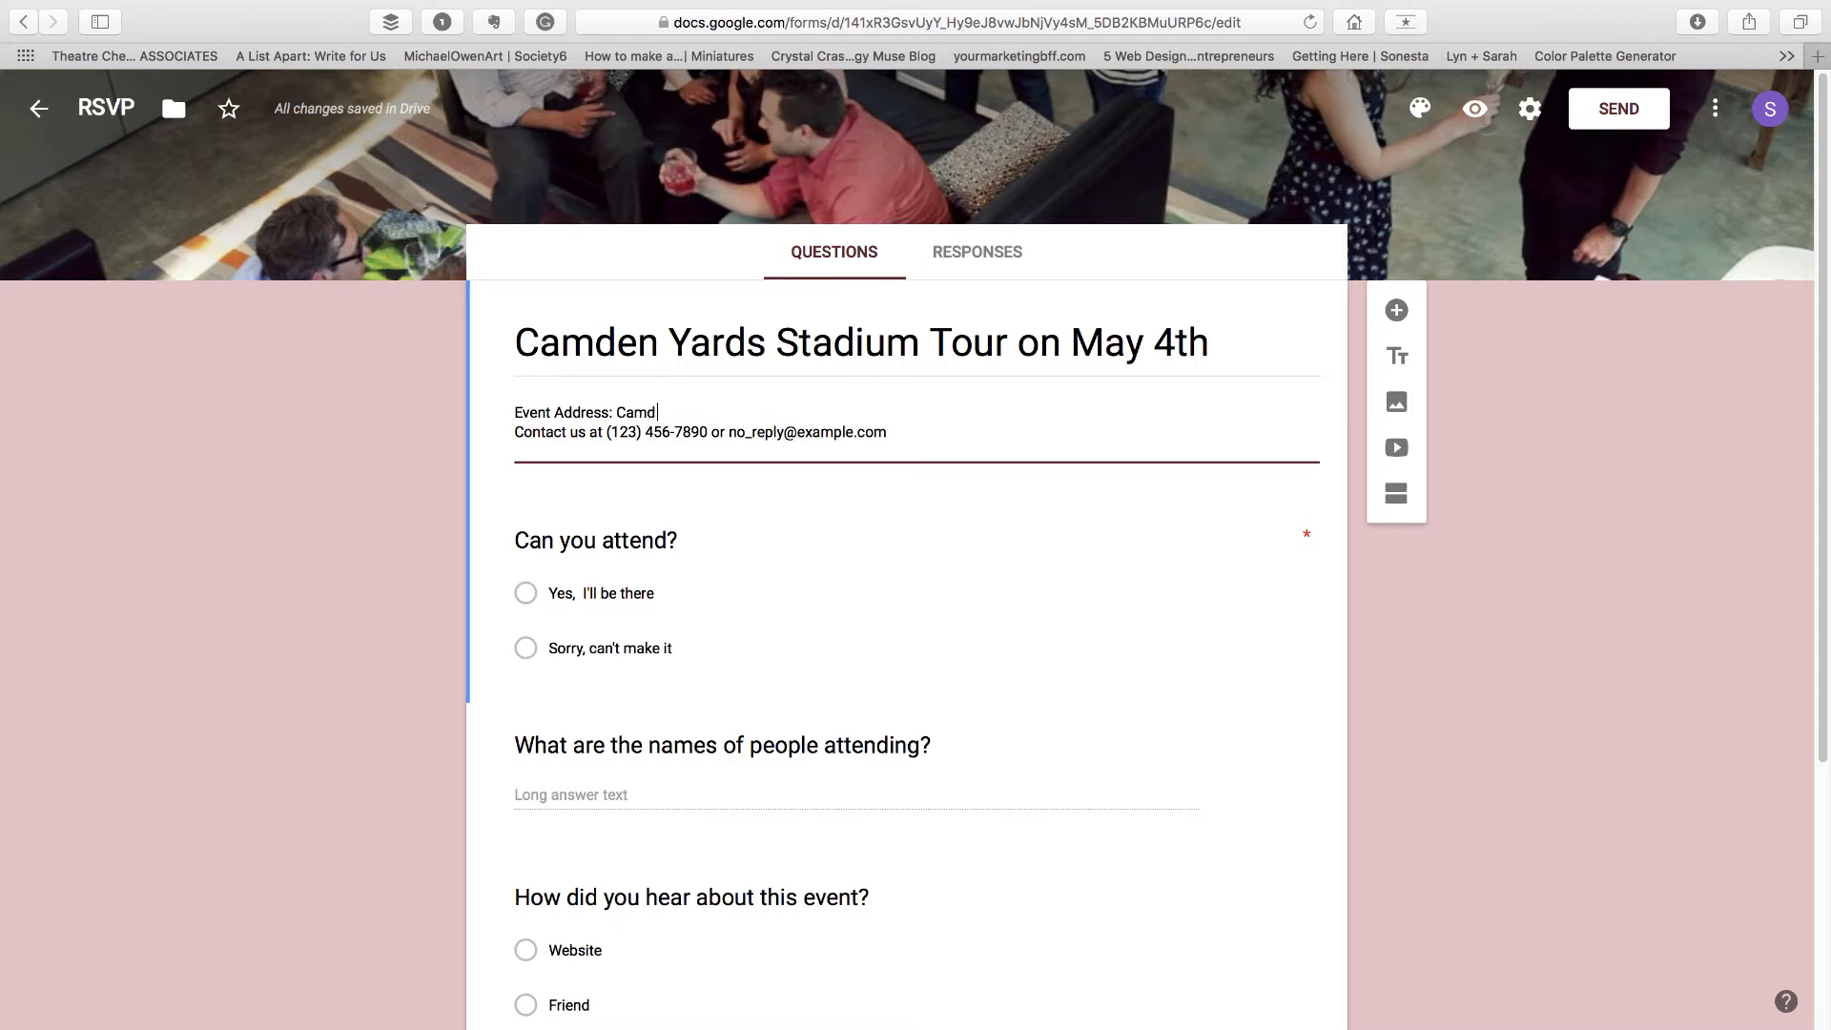
type("en Yards")
left_click_drag(914, 431, 507, 445)
key("BackSpace")
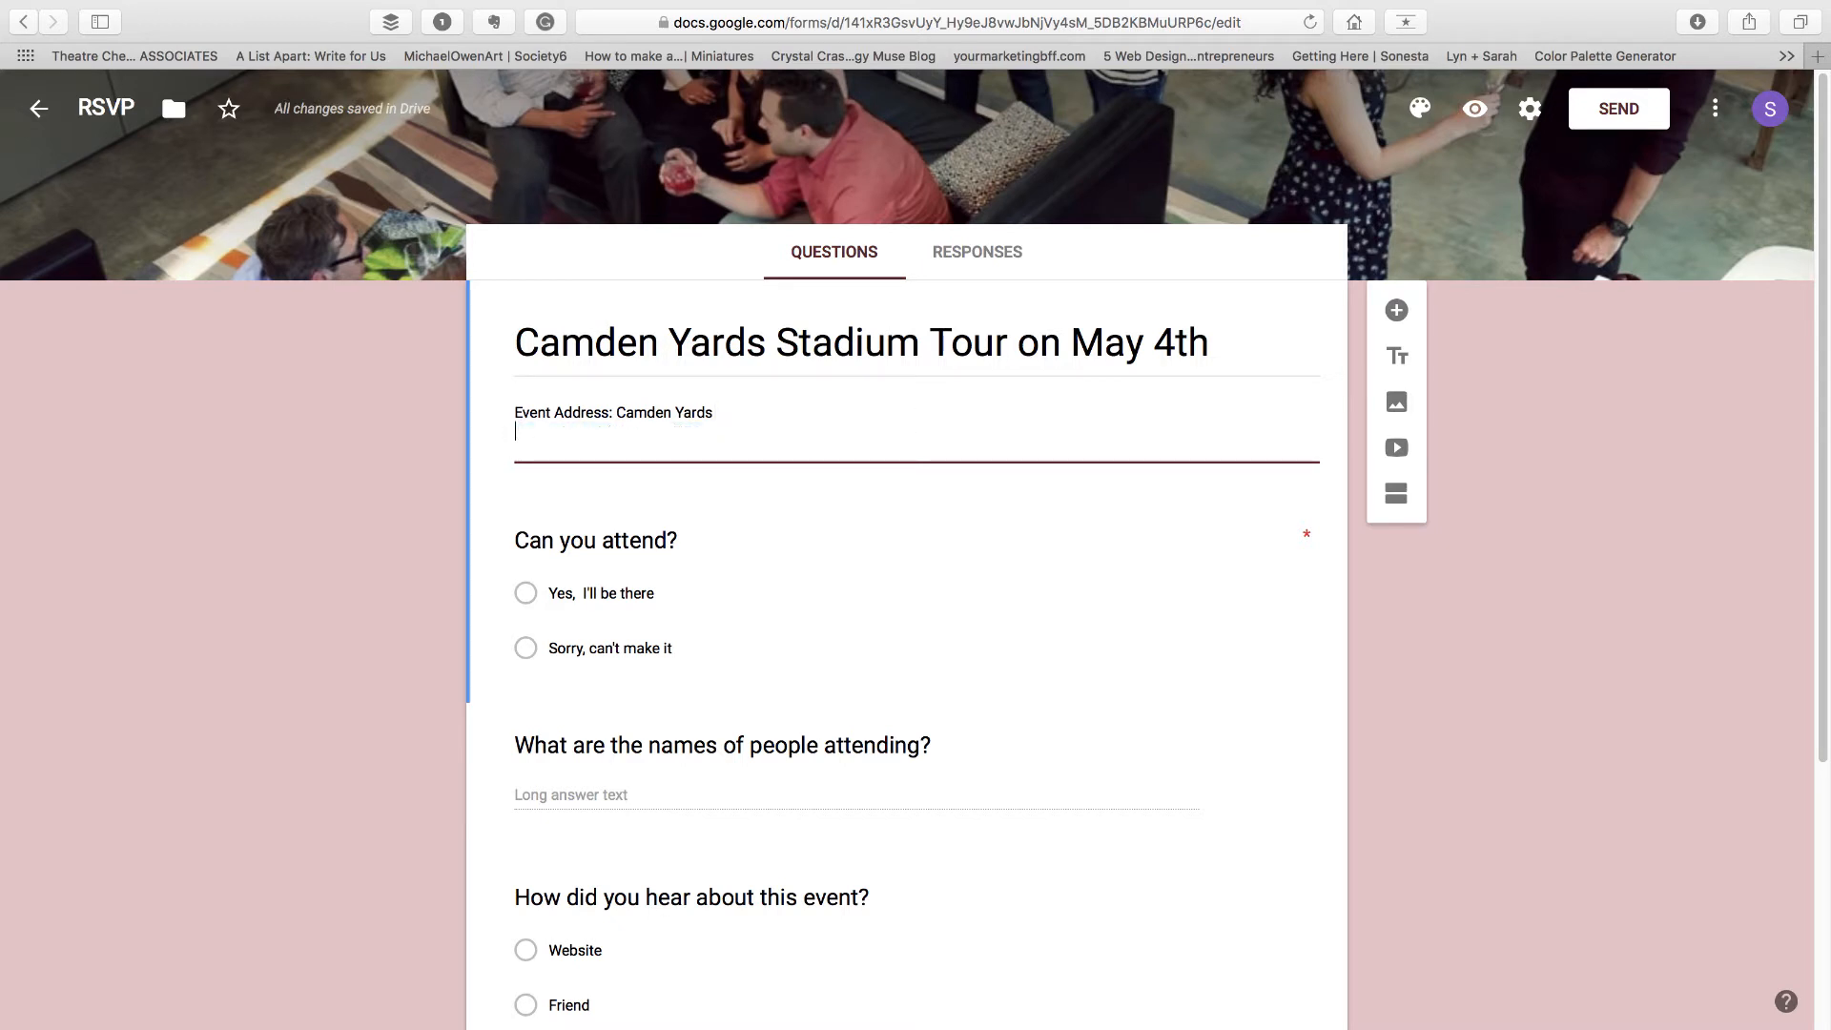
key("BackSpace")
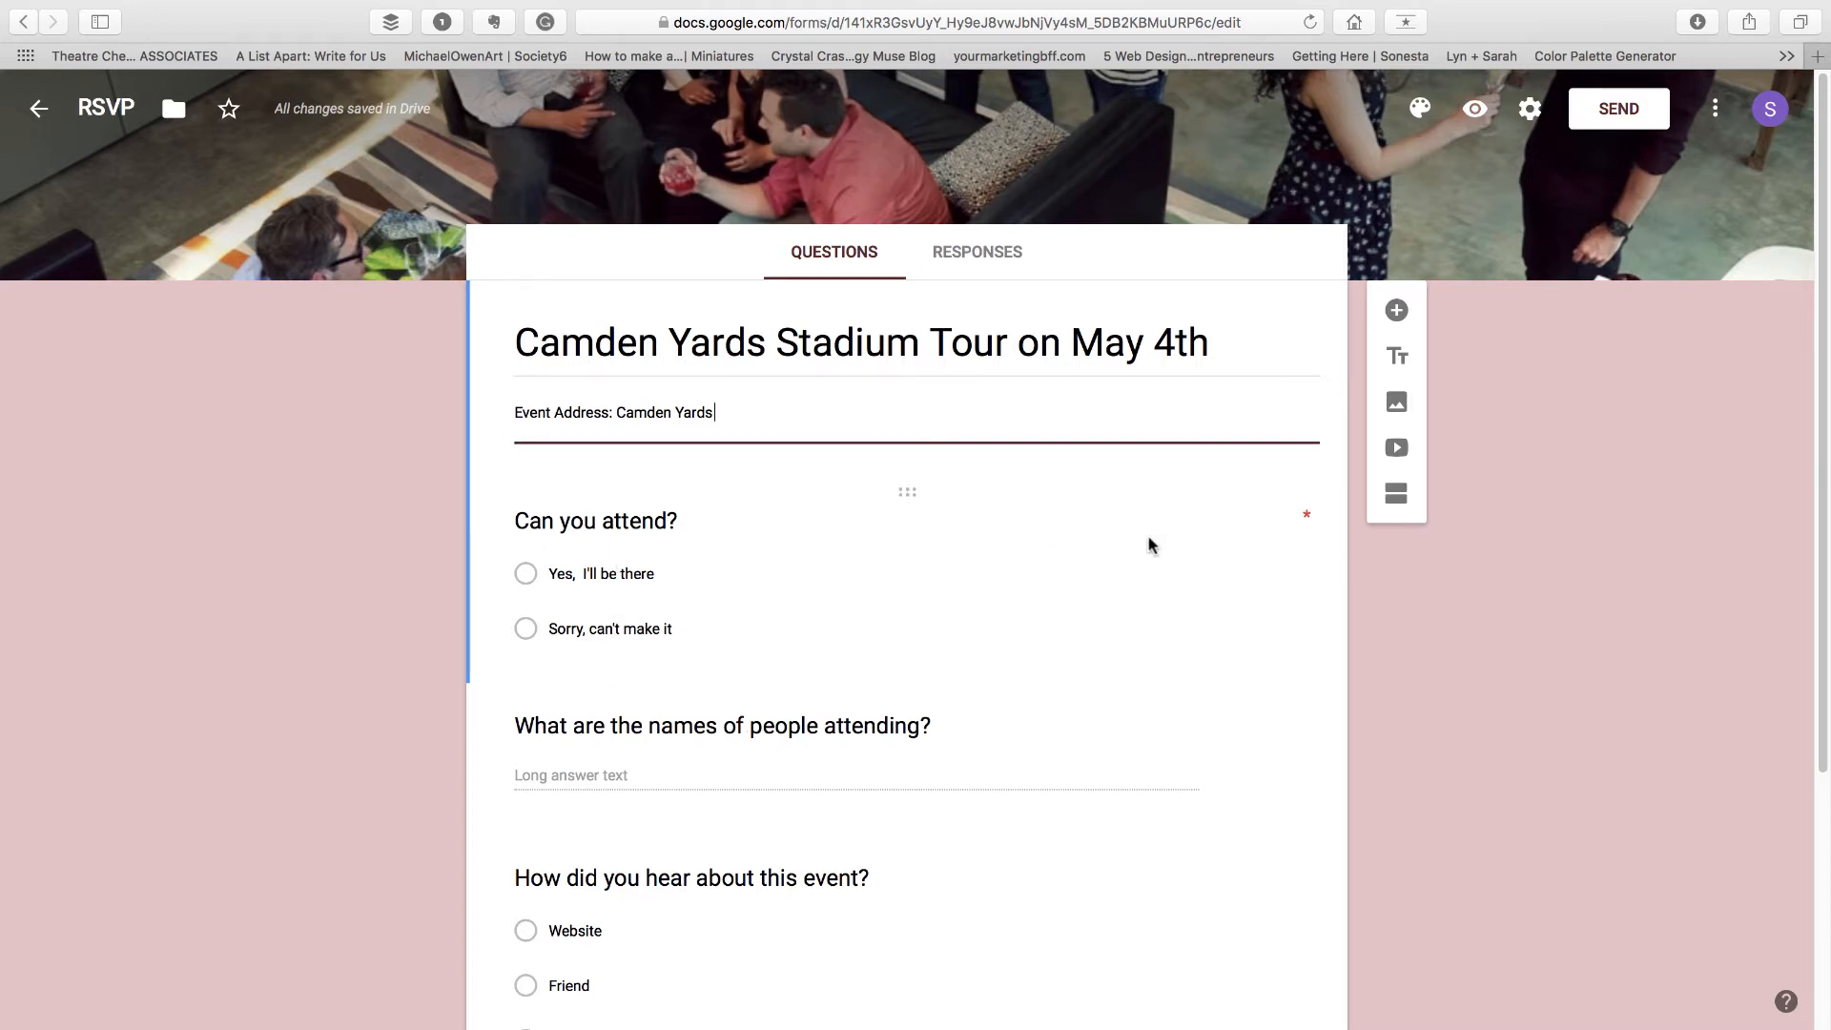
Reword the first question to "If you'll be in town, are you able to join us?"
left_click(695, 540)
type("If you")
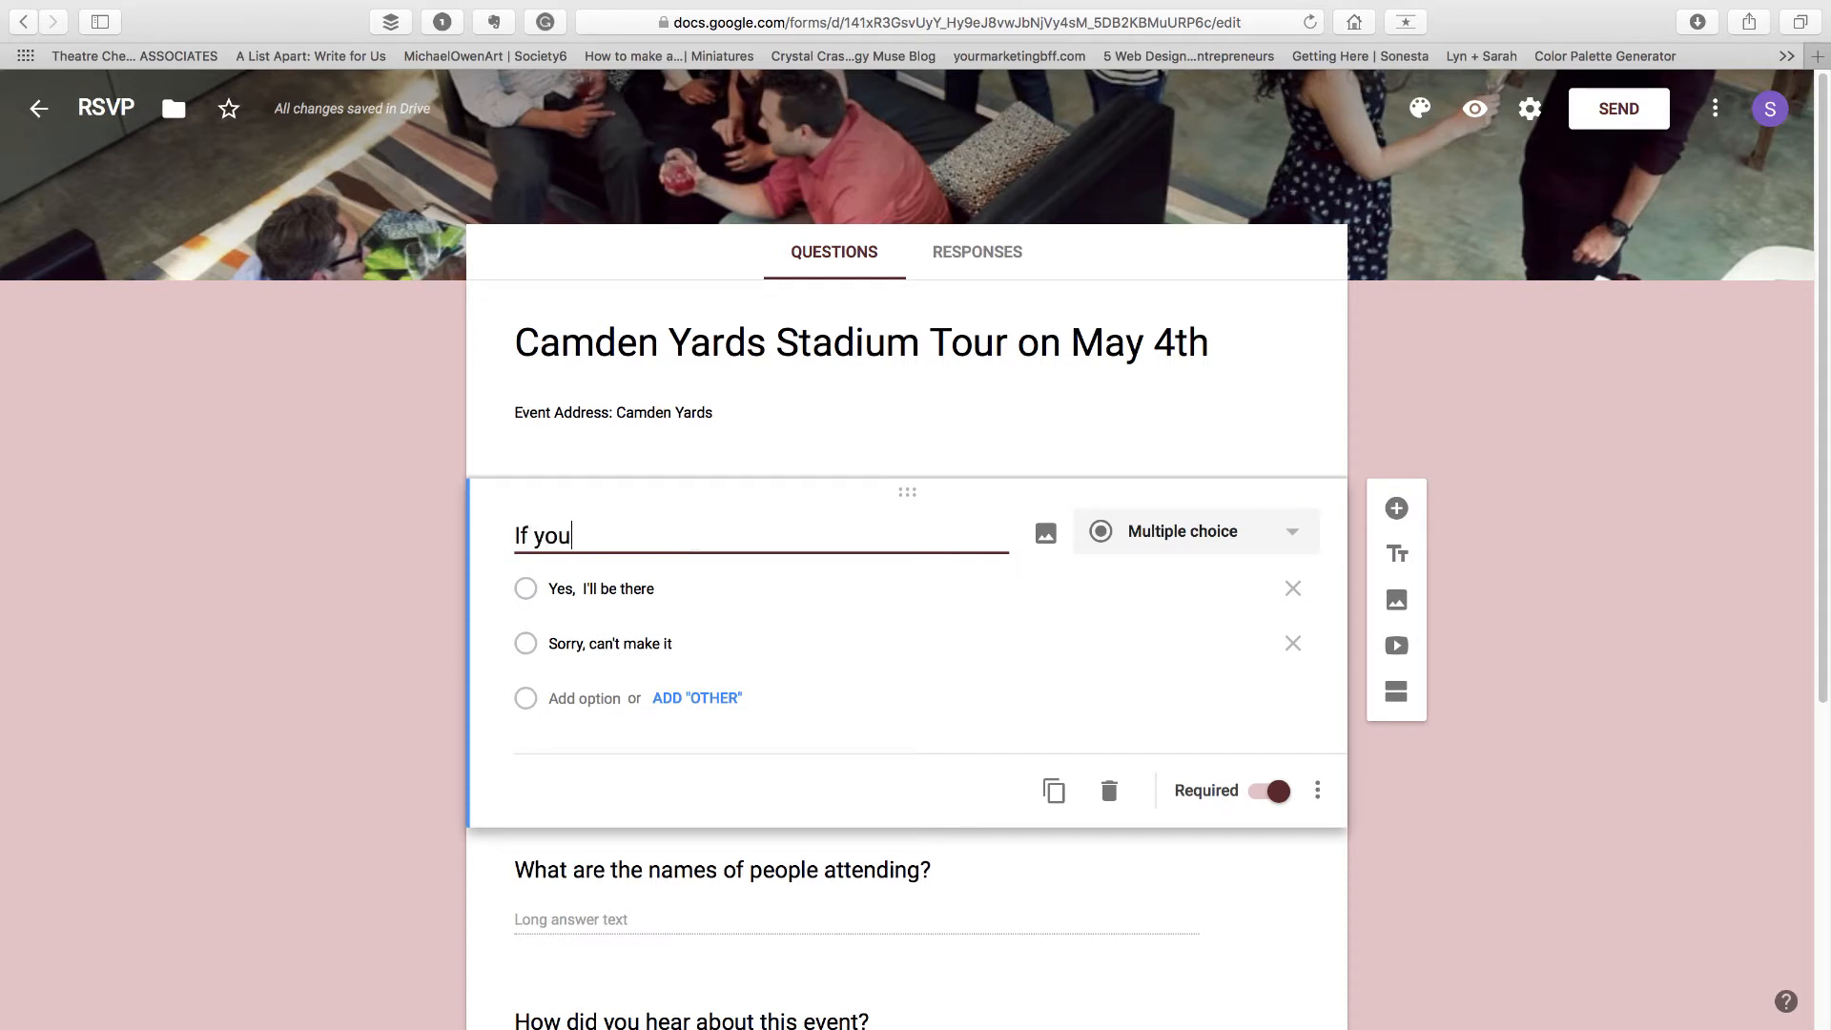
type("'ll be in town, ")
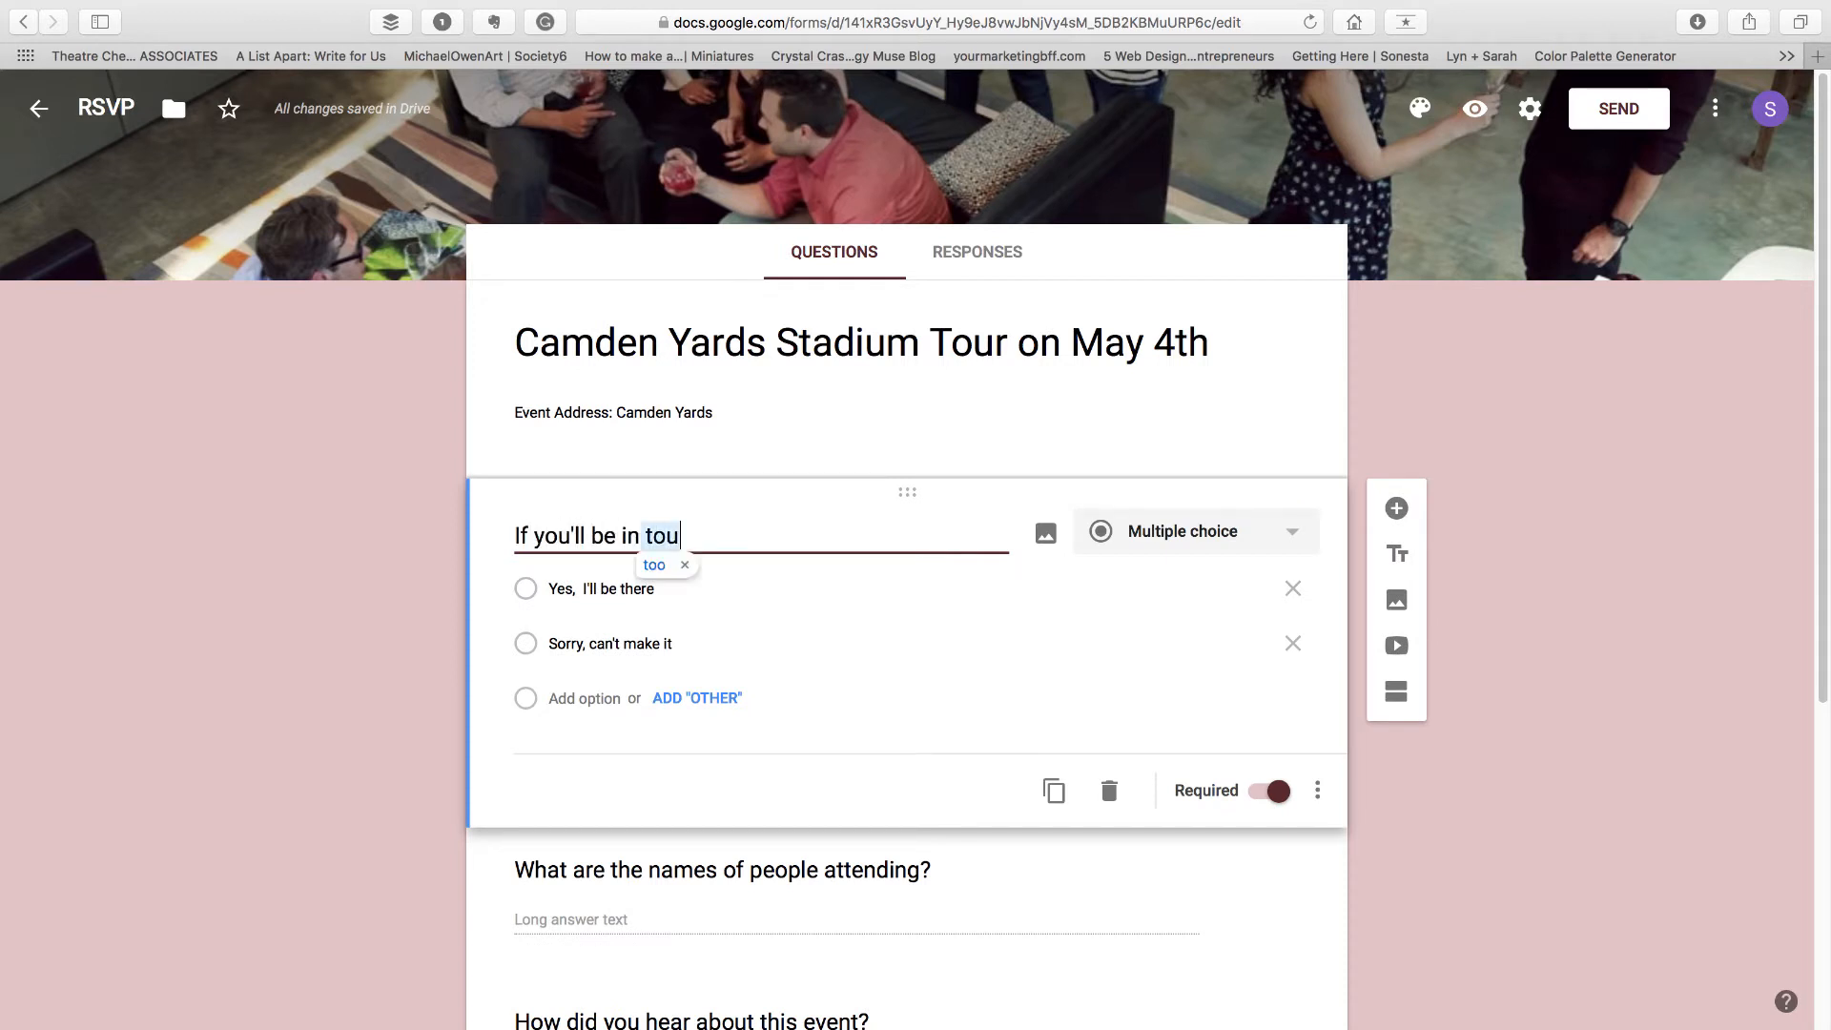
type("are you able to ju")
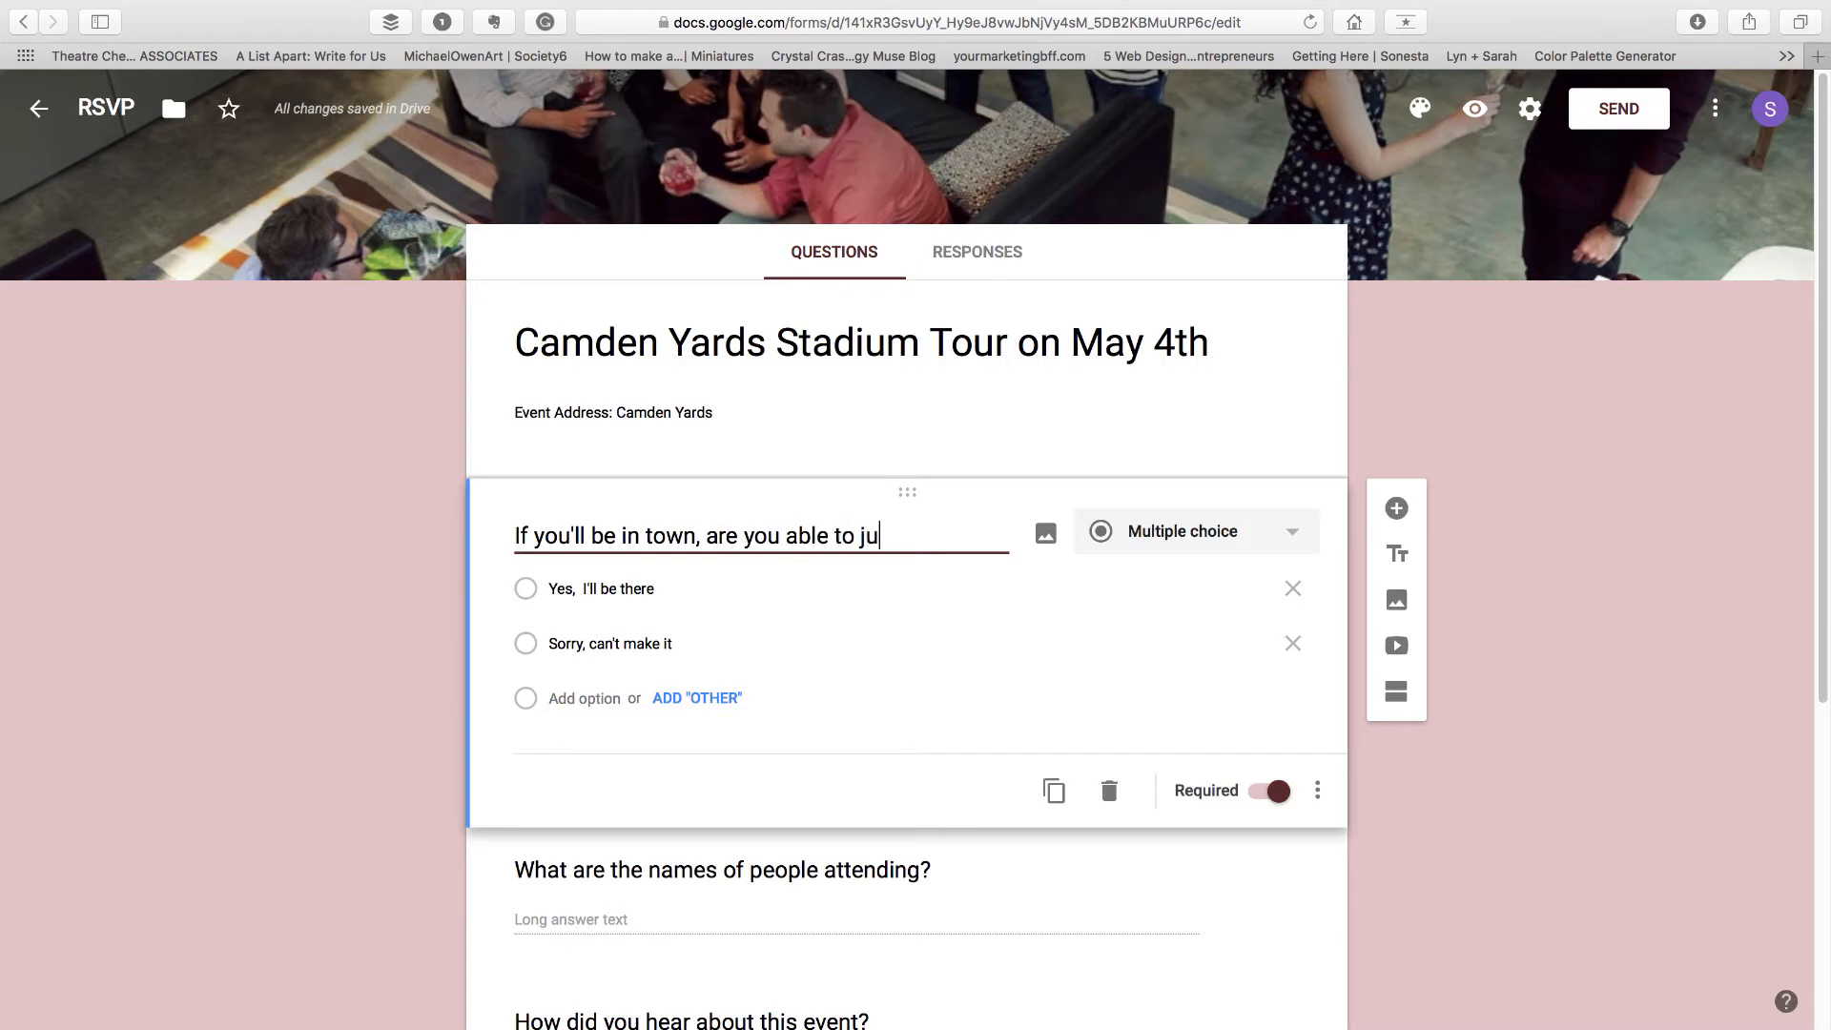
key("BackSpace")
type("oin us?")
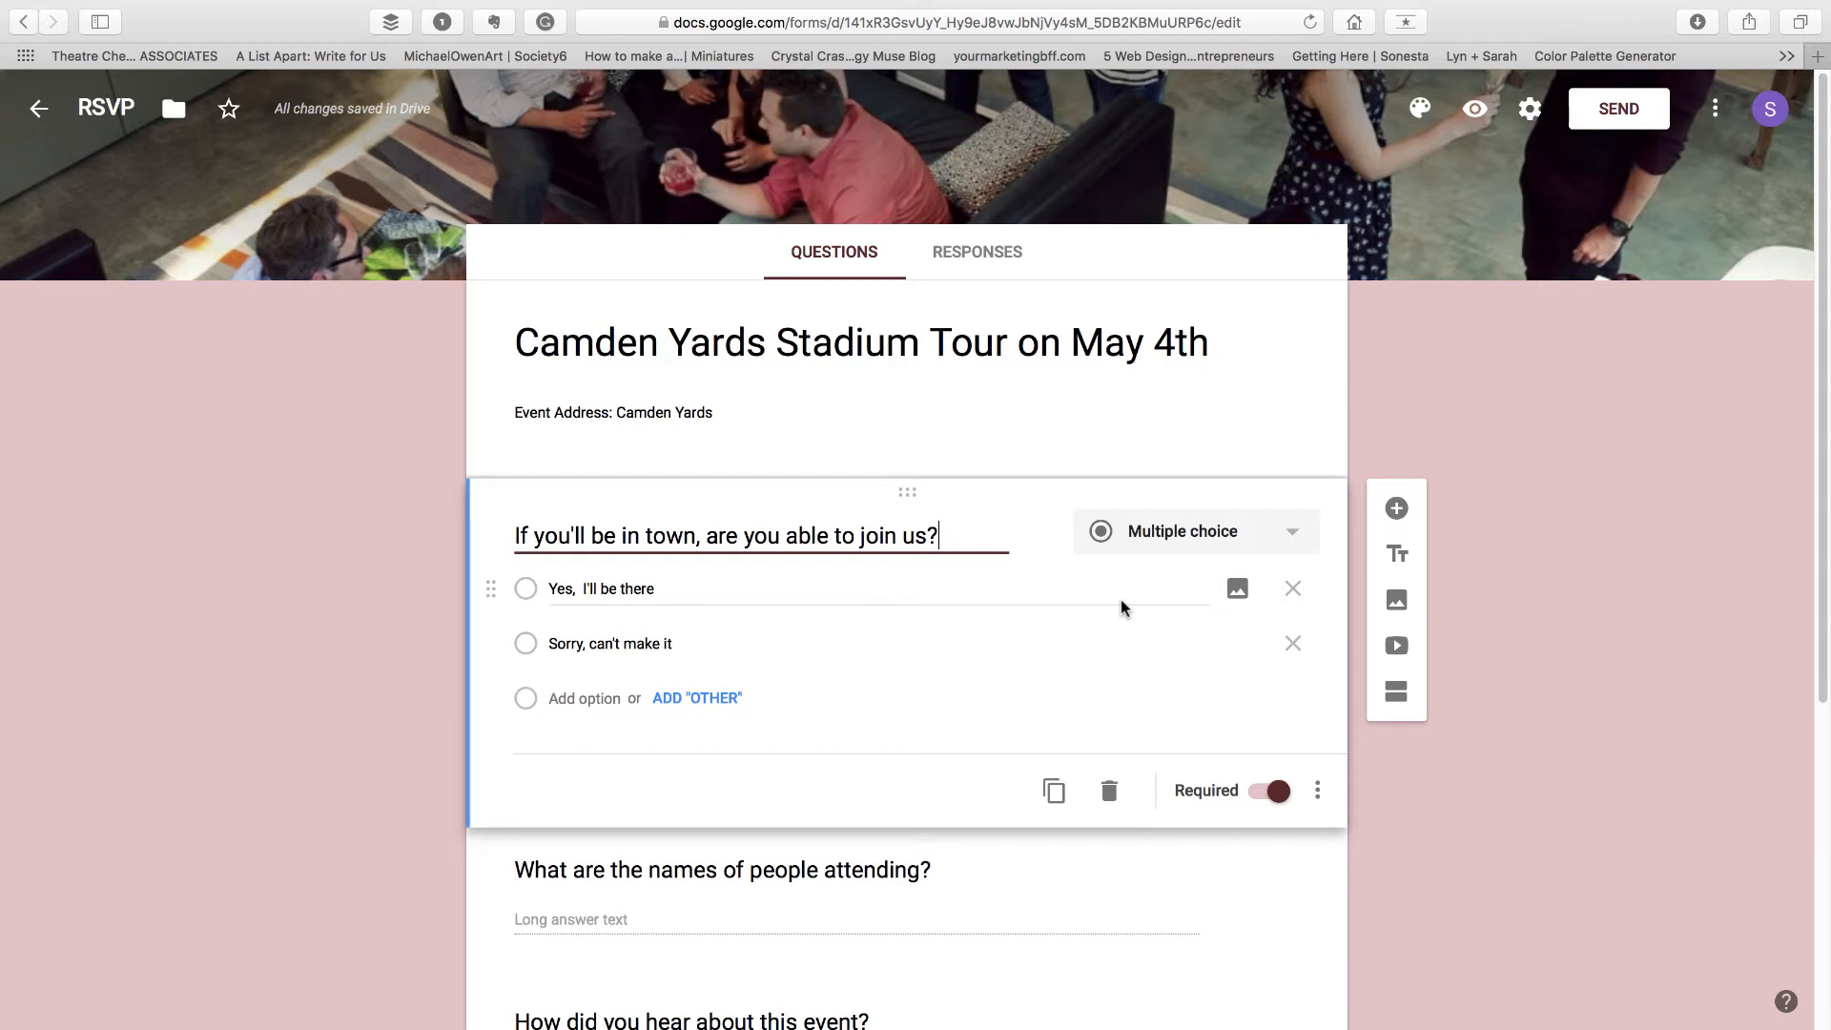
Make the "What are the names of people attending?" question required
scroll(1252, 822, "down", 3)
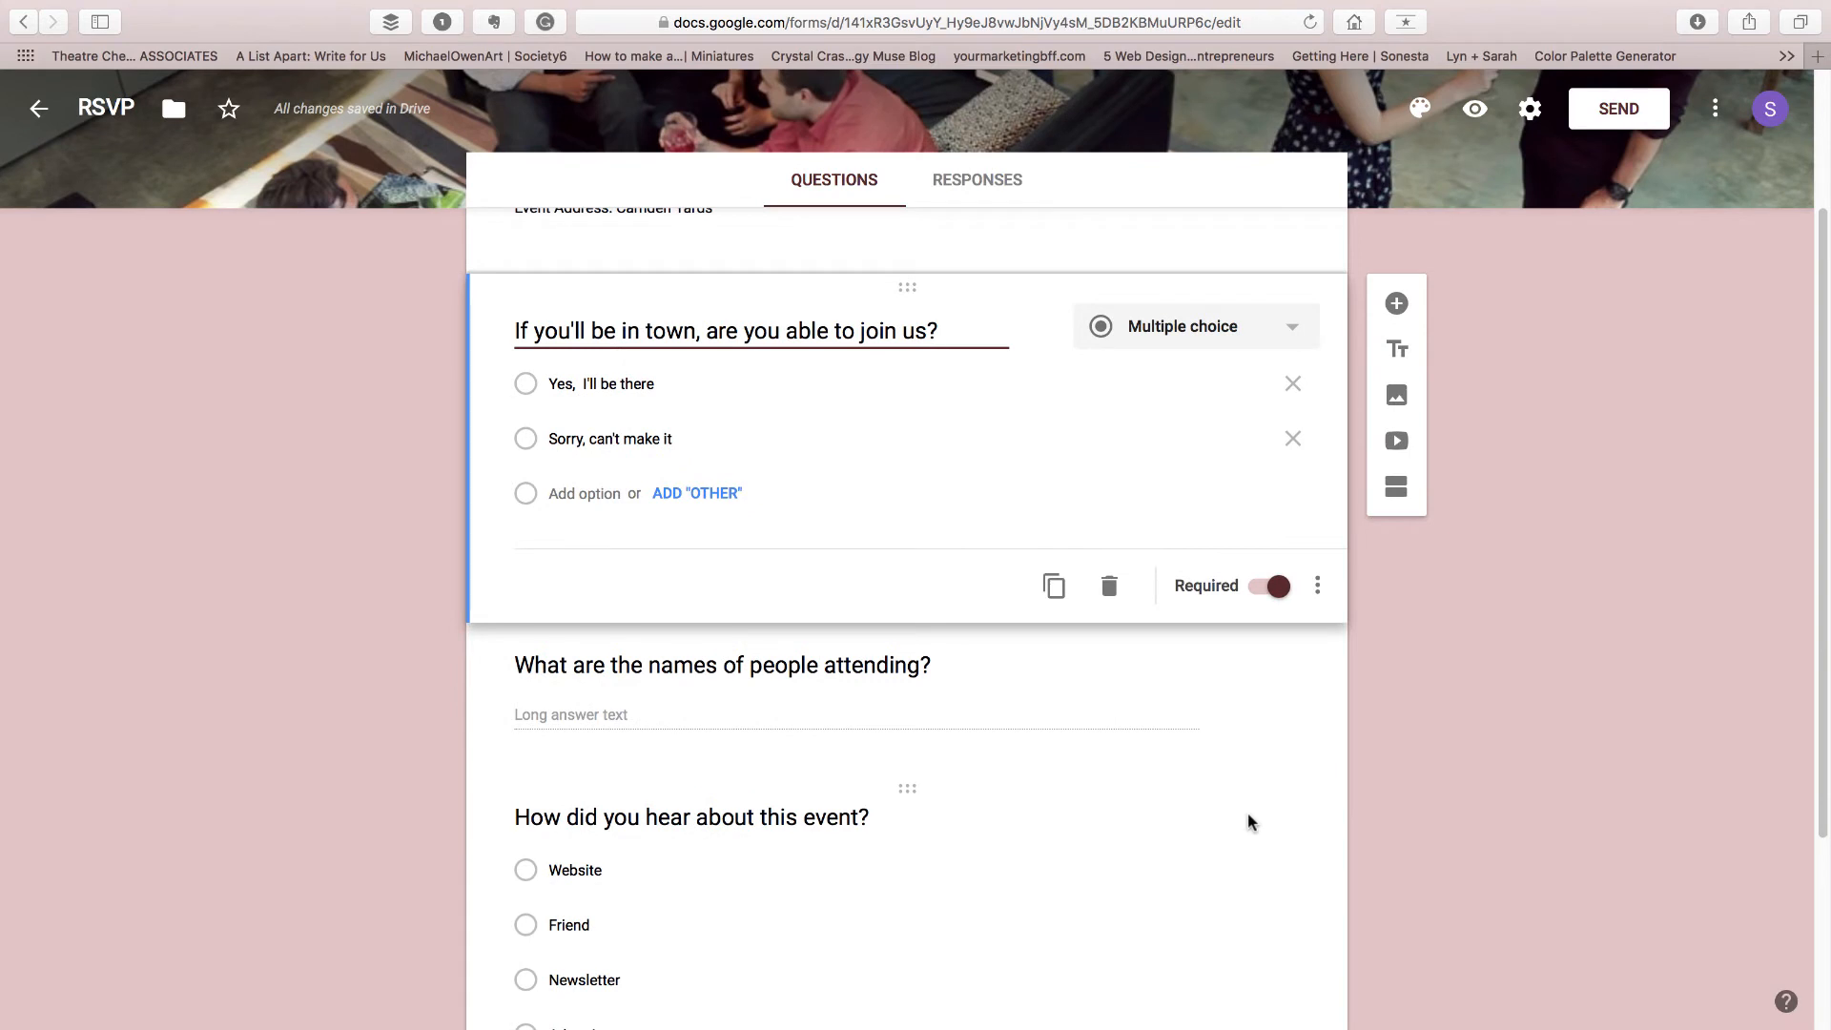
left_click(1251, 822)
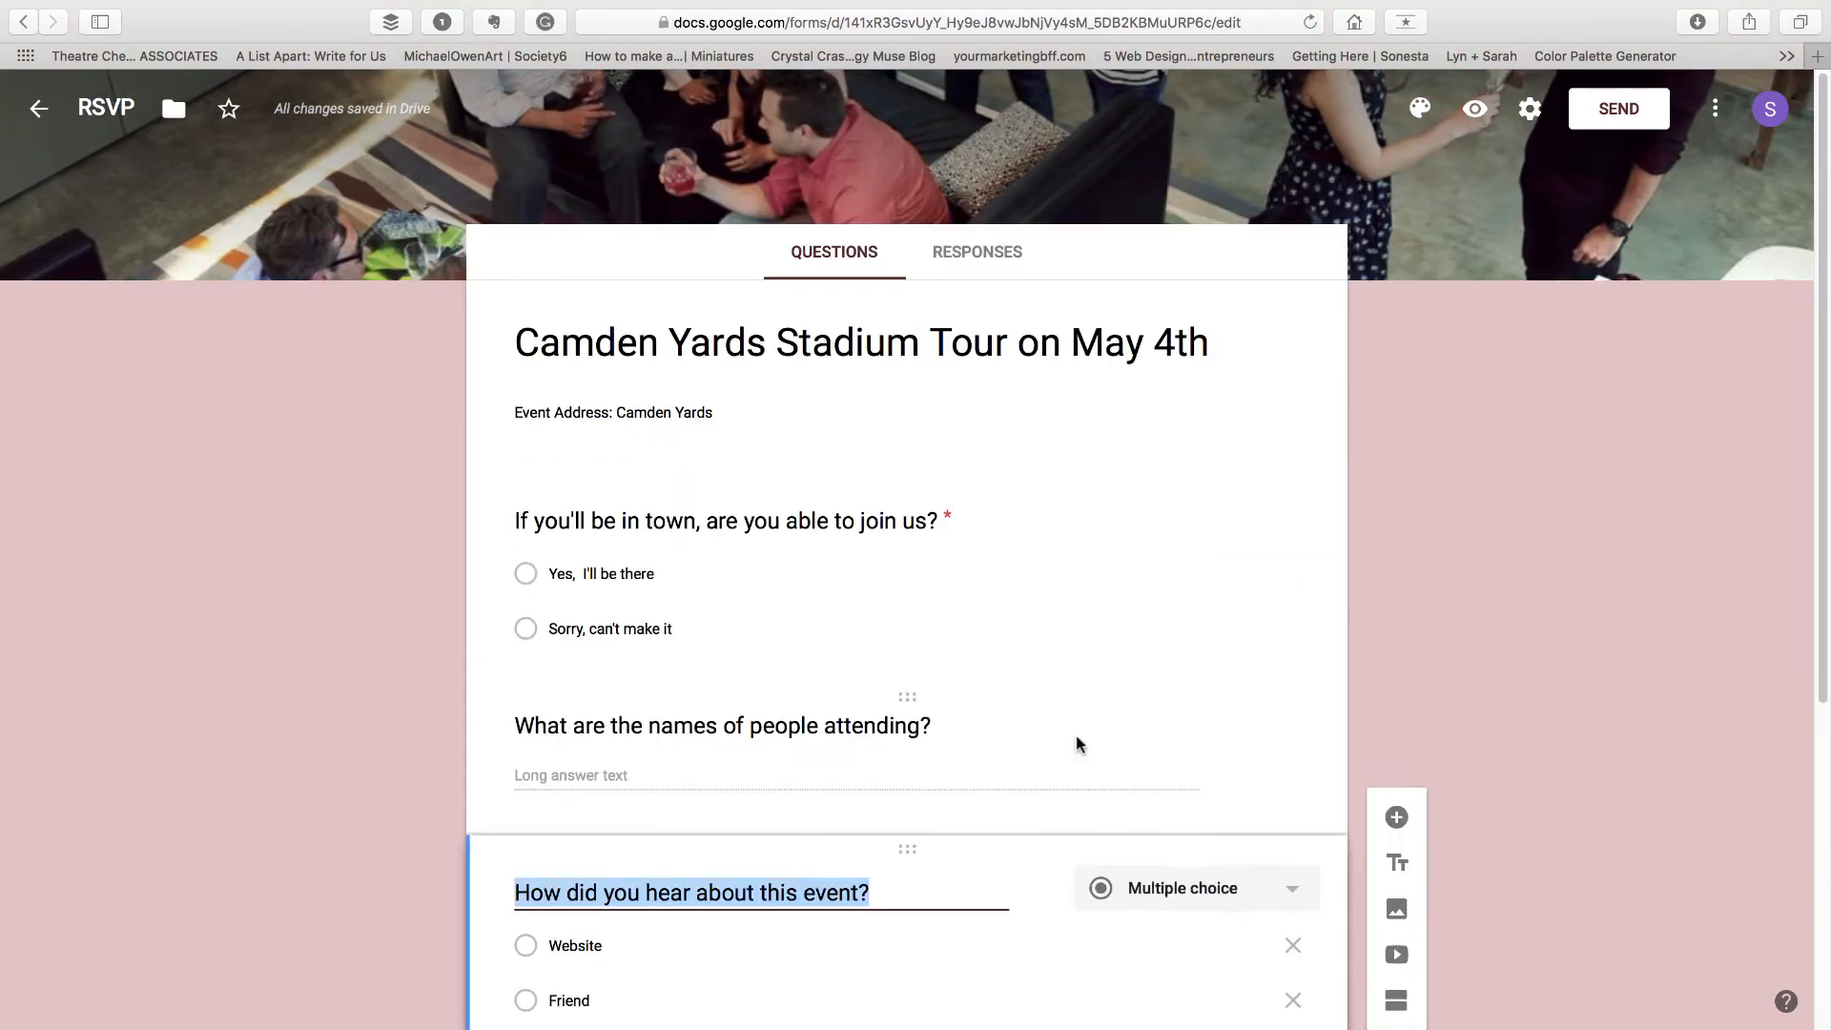
left_click(1083, 743)
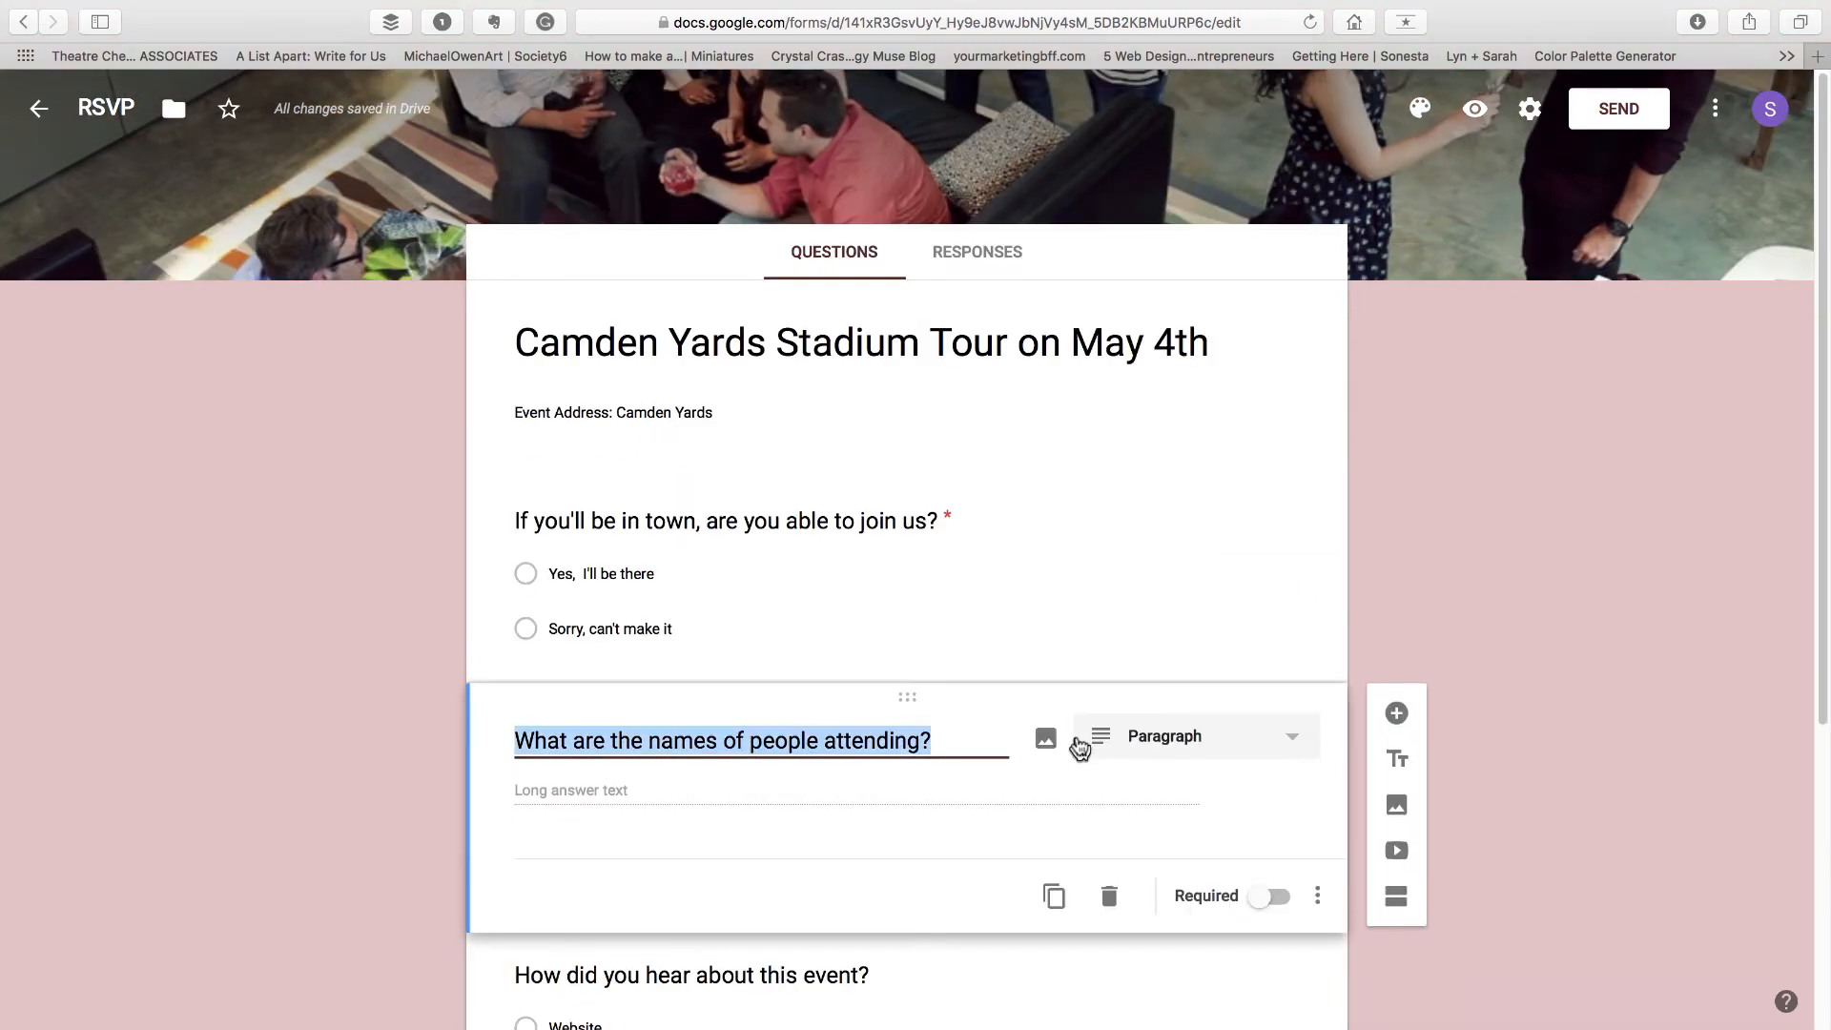
scroll(1239, 768, "down", 3)
left_click(1257, 771)
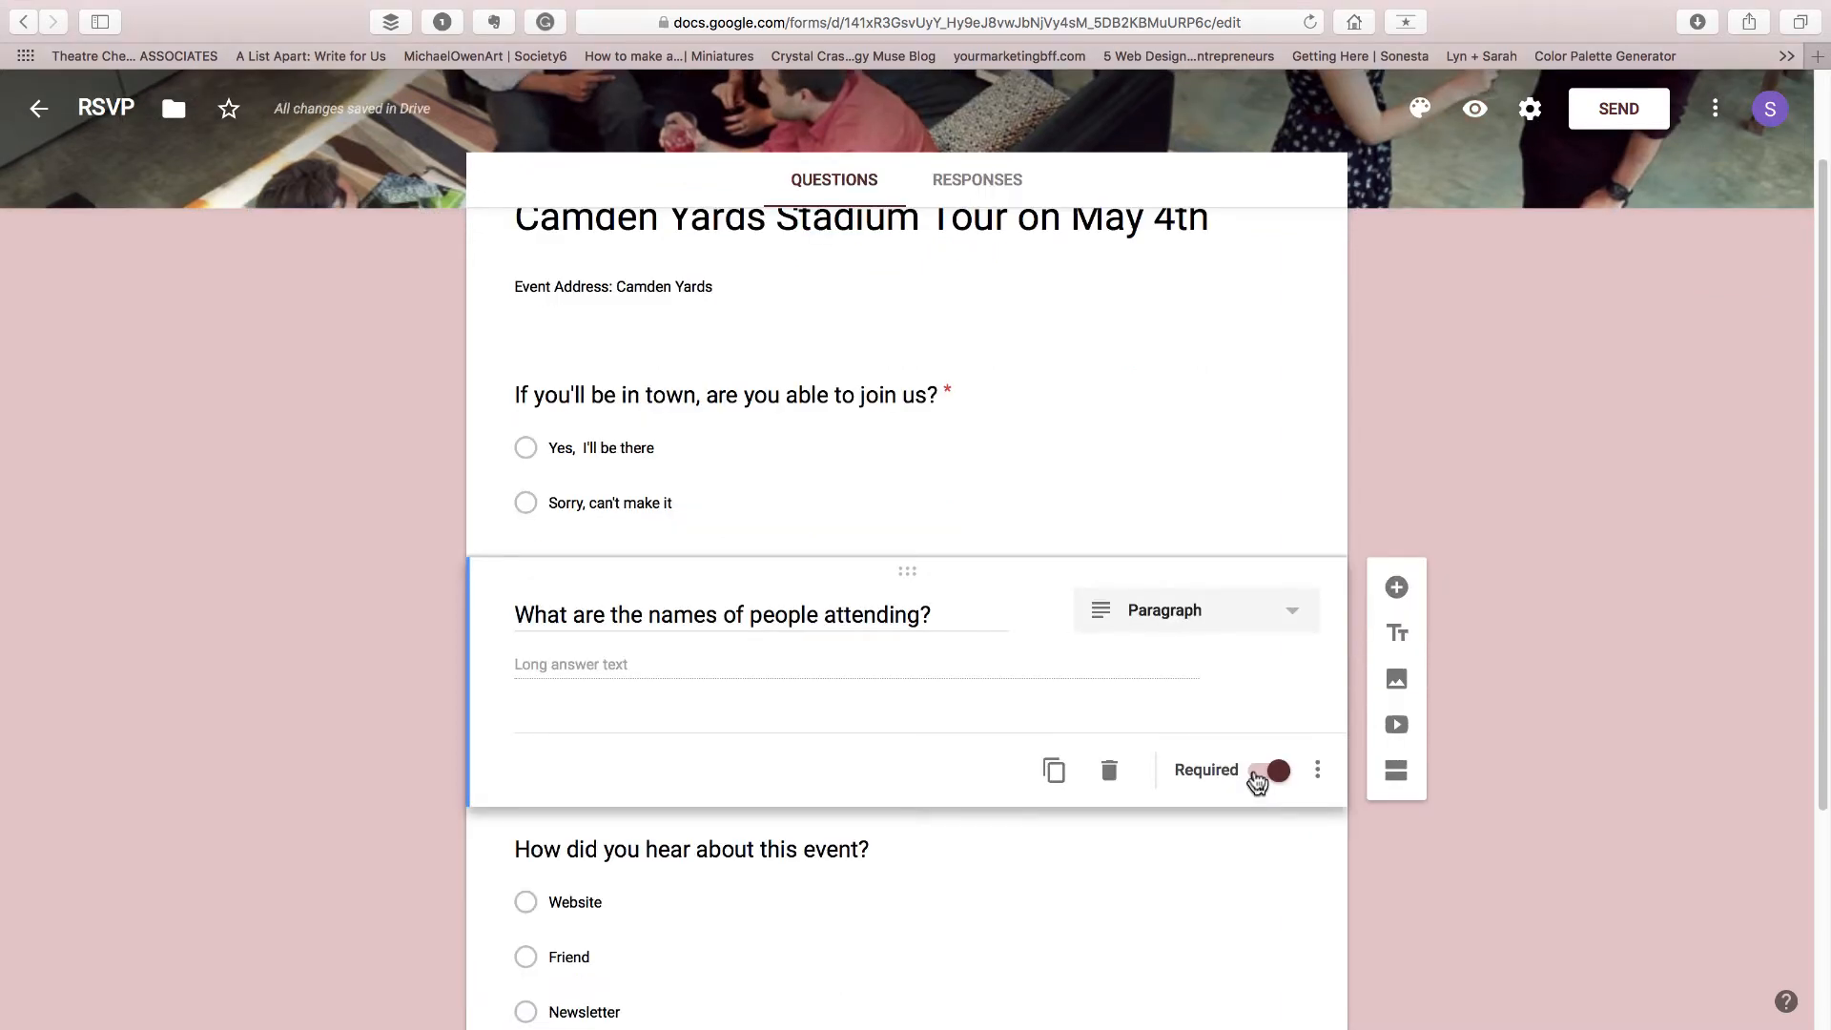
Delete the "How did you hear about this event?" question
scroll(1193, 771, "down", 5)
left_click(1136, 773)
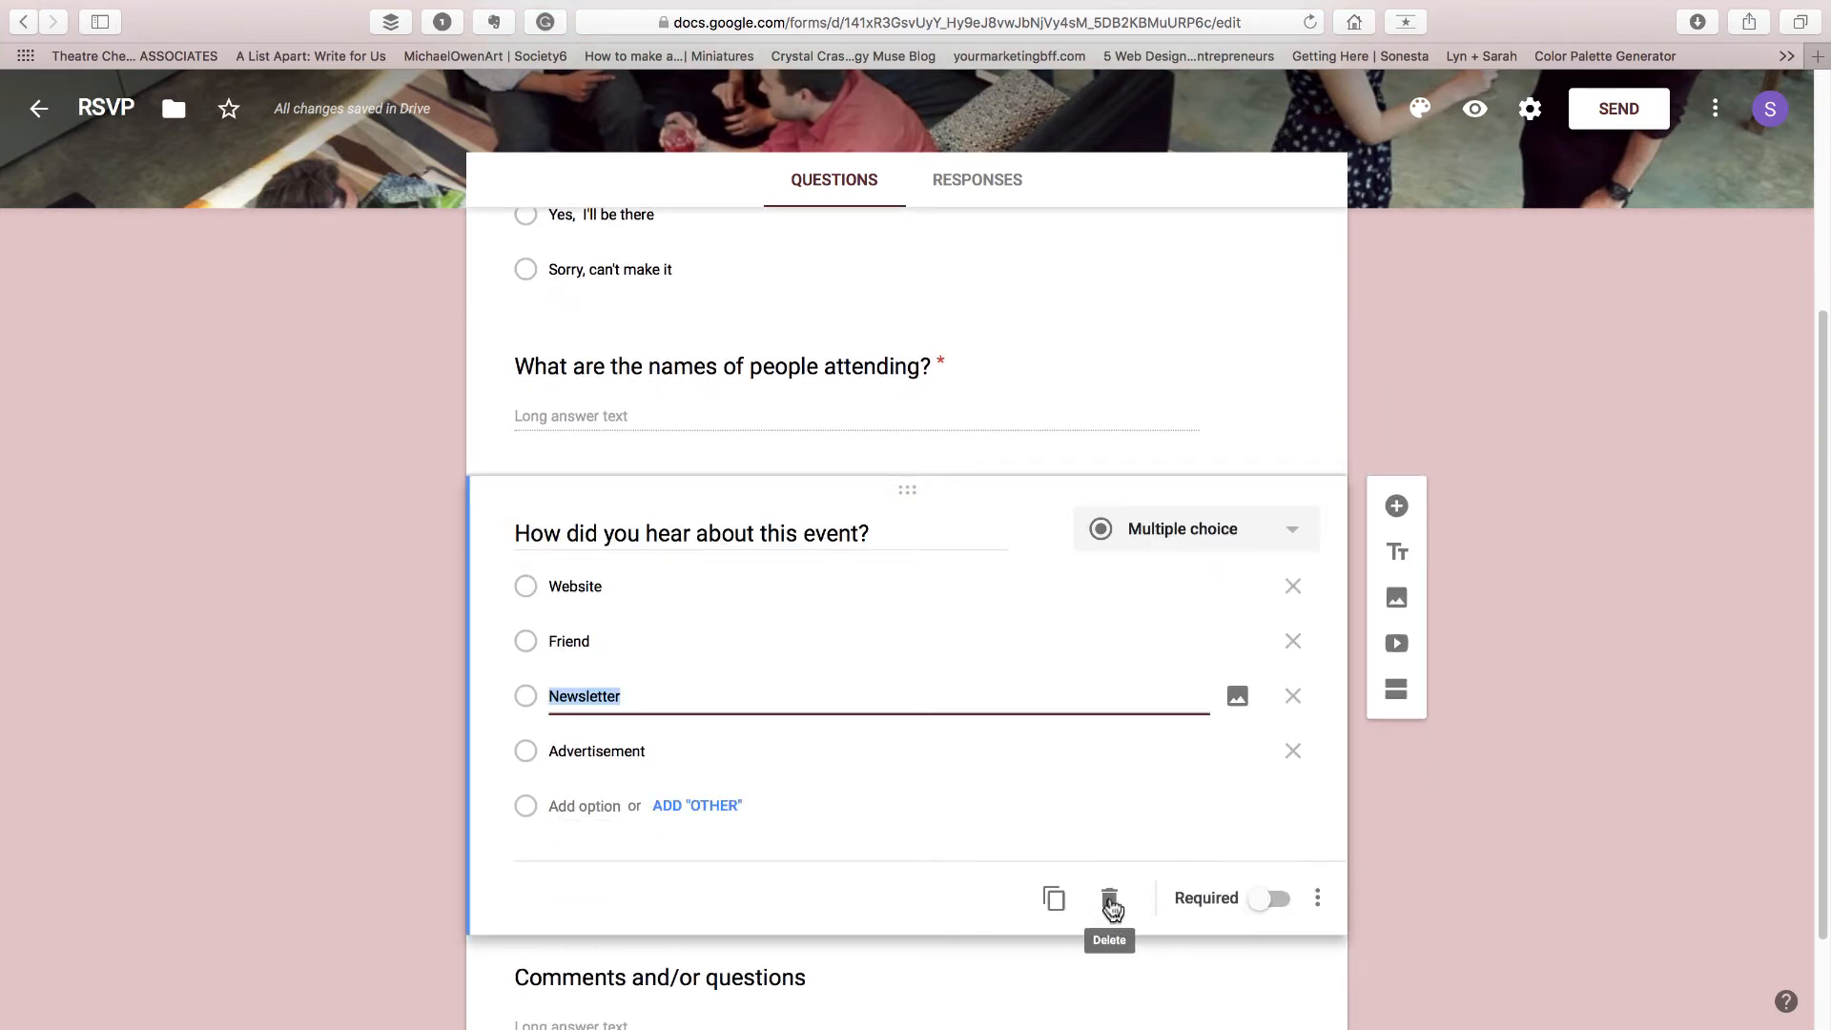
left_click(1110, 901)
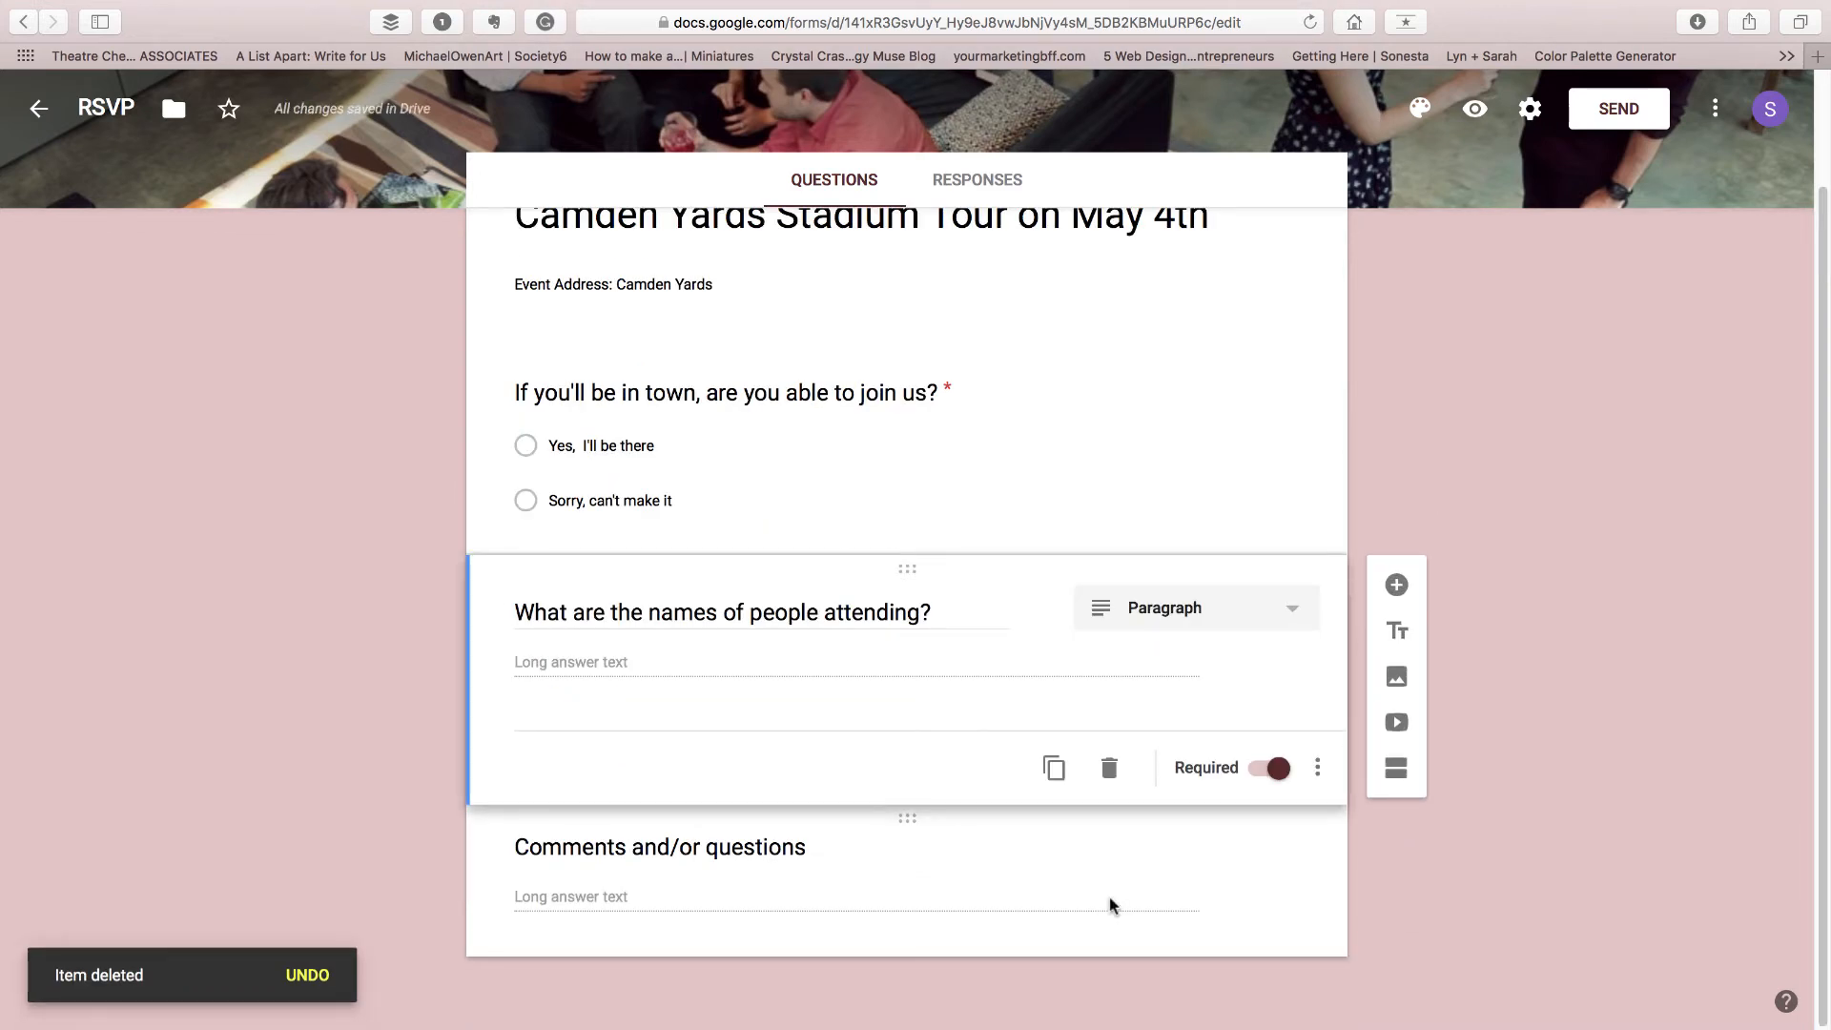
Add a new multiple-choice question after the "Comments and/or questions" item
left_click(1149, 684)
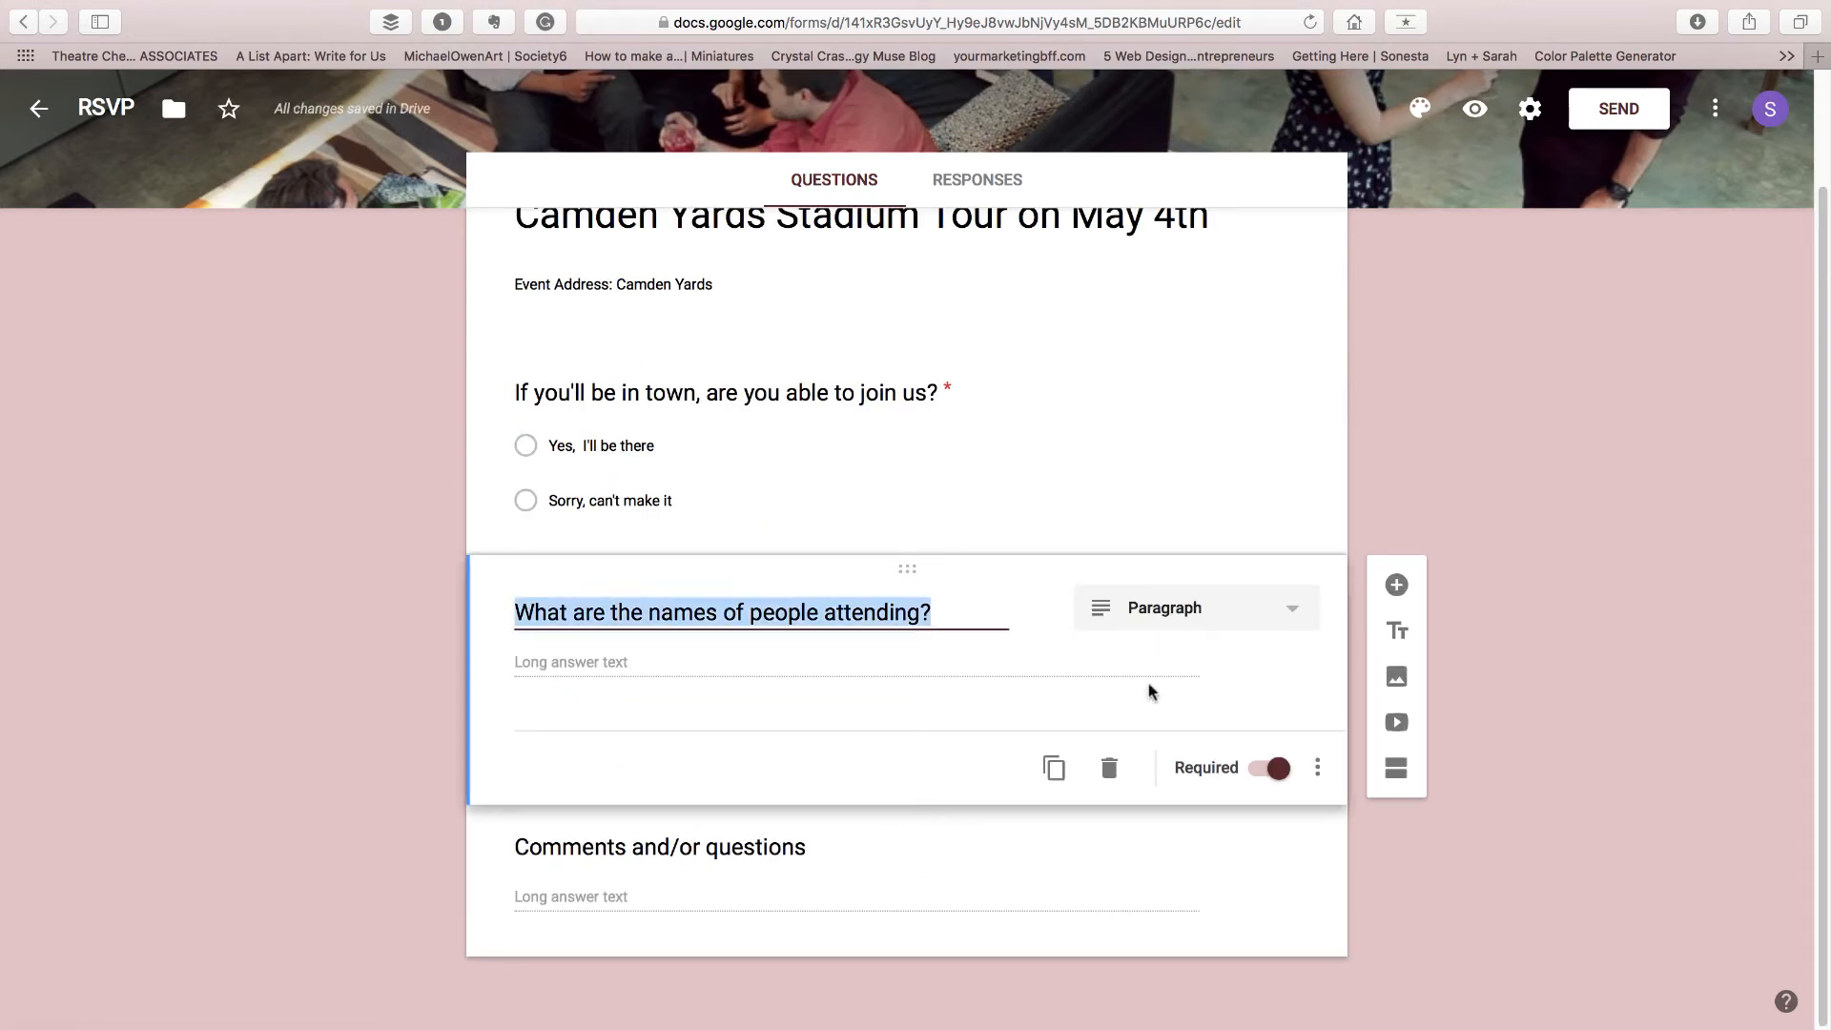
left_click(1078, 873)
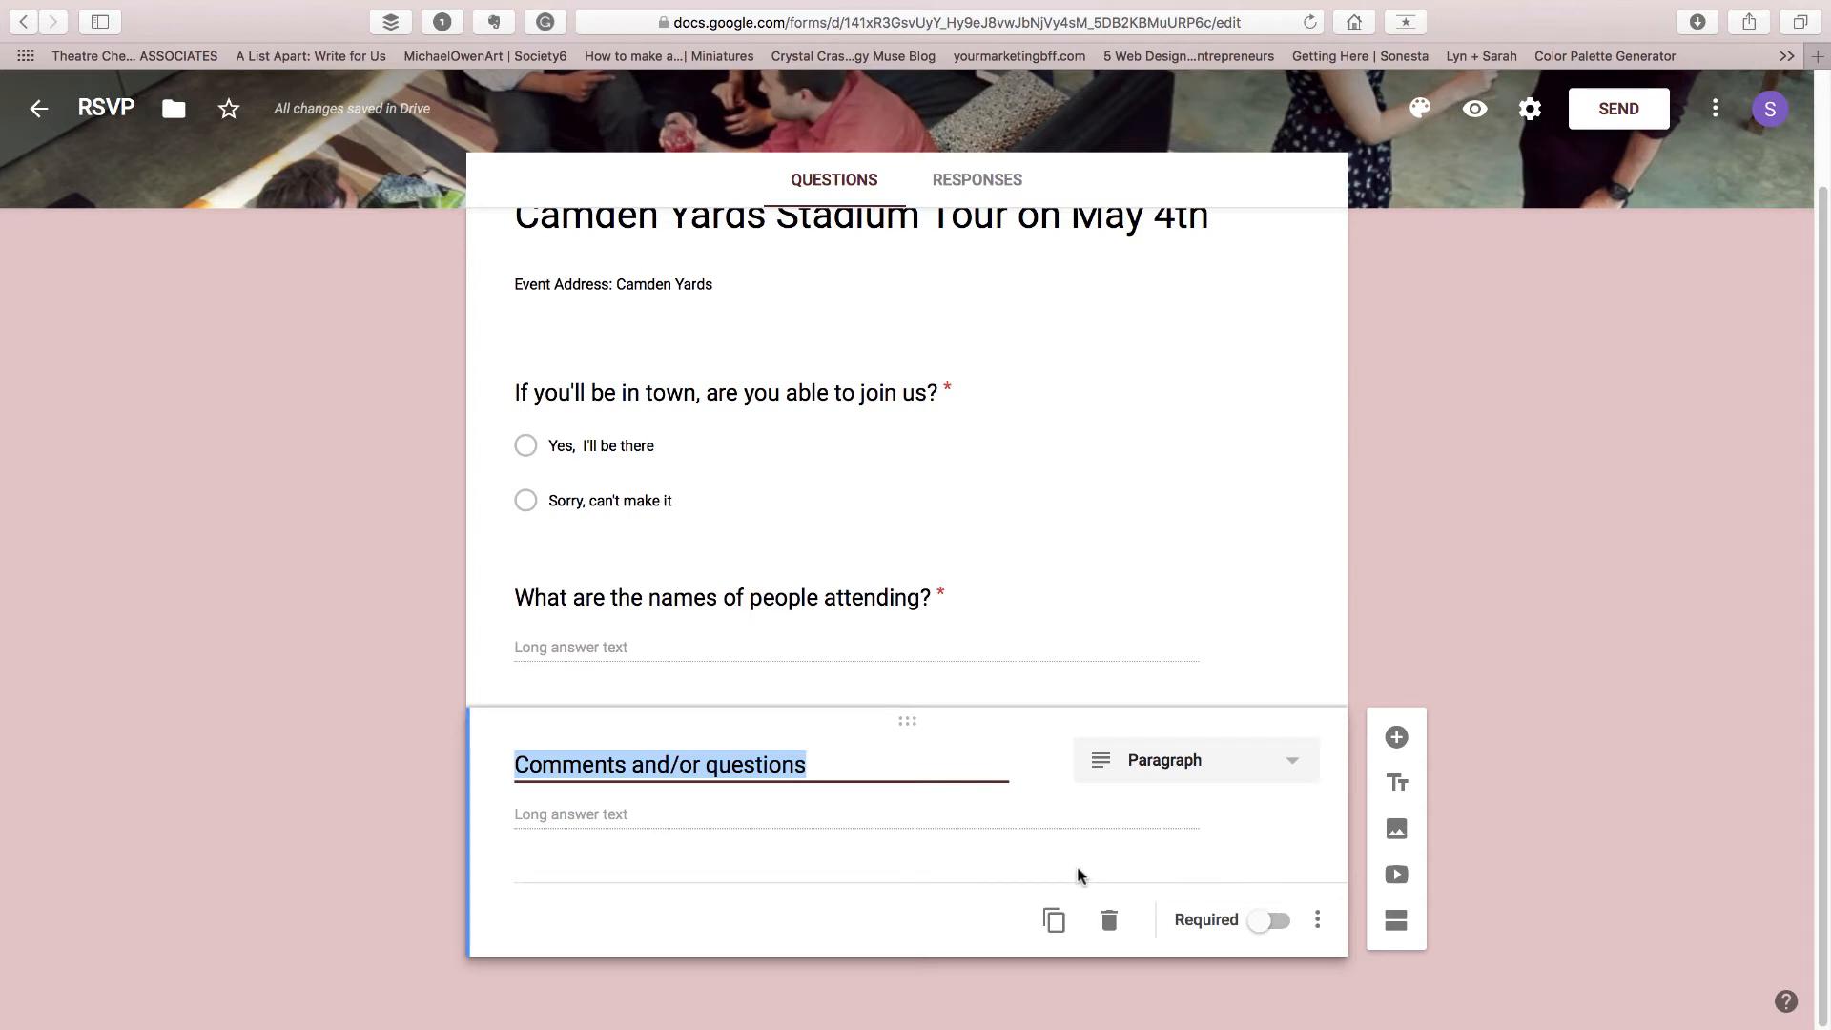
scroll(1082, 876, "down", 1)
left_click(984, 986)
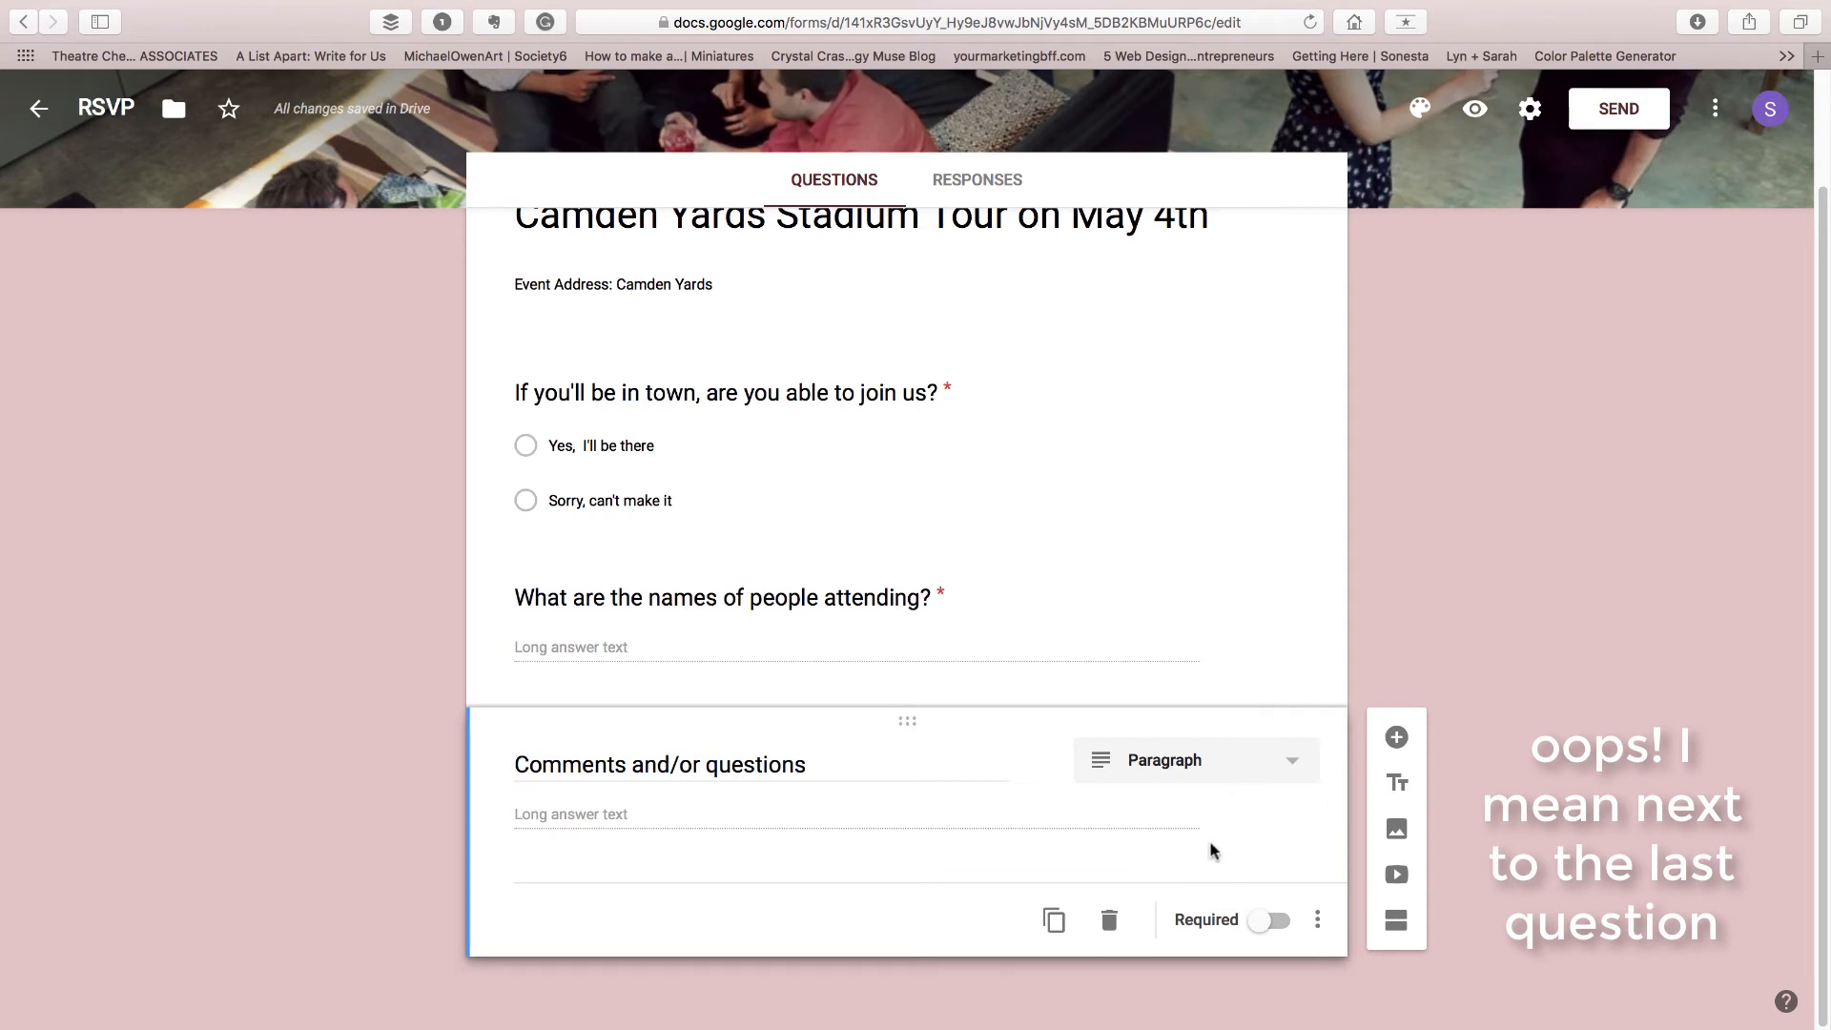
left_click(1396, 737)
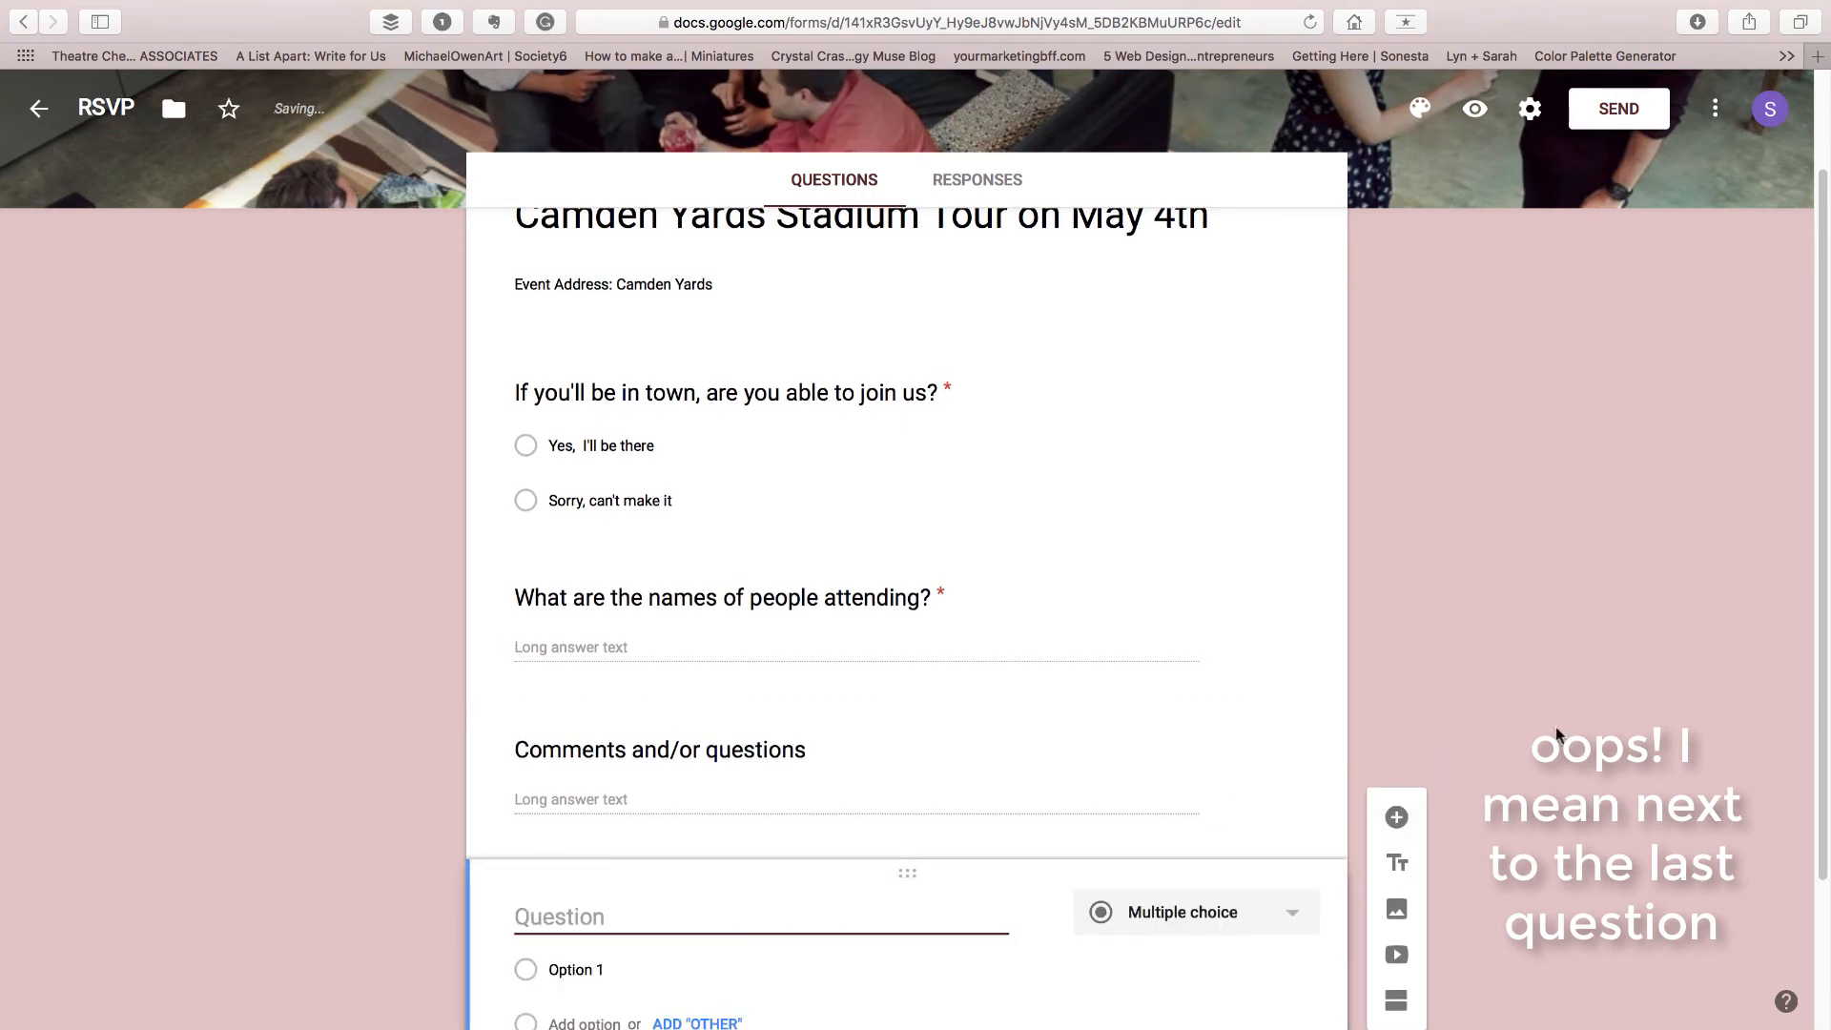
left_click(1106, 922)
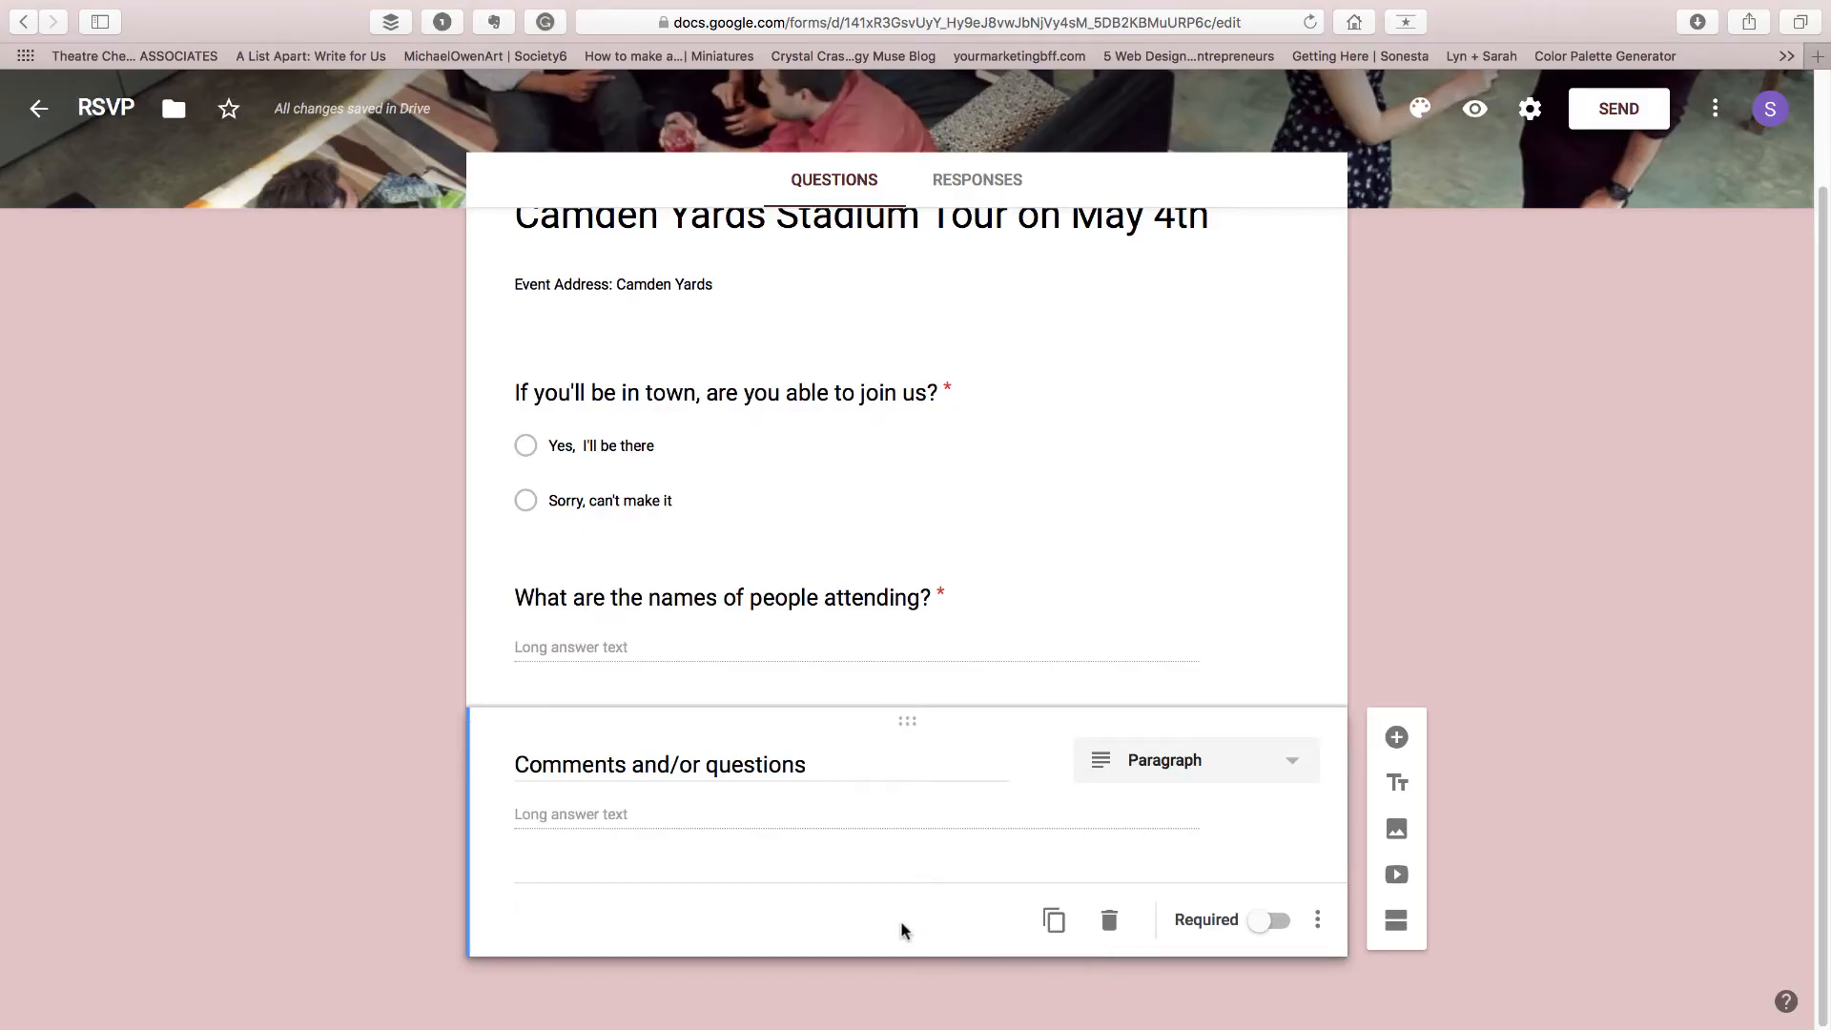
Enable collecting email addresses in the form settings and save
scroll(1043, 843, "up", 2)
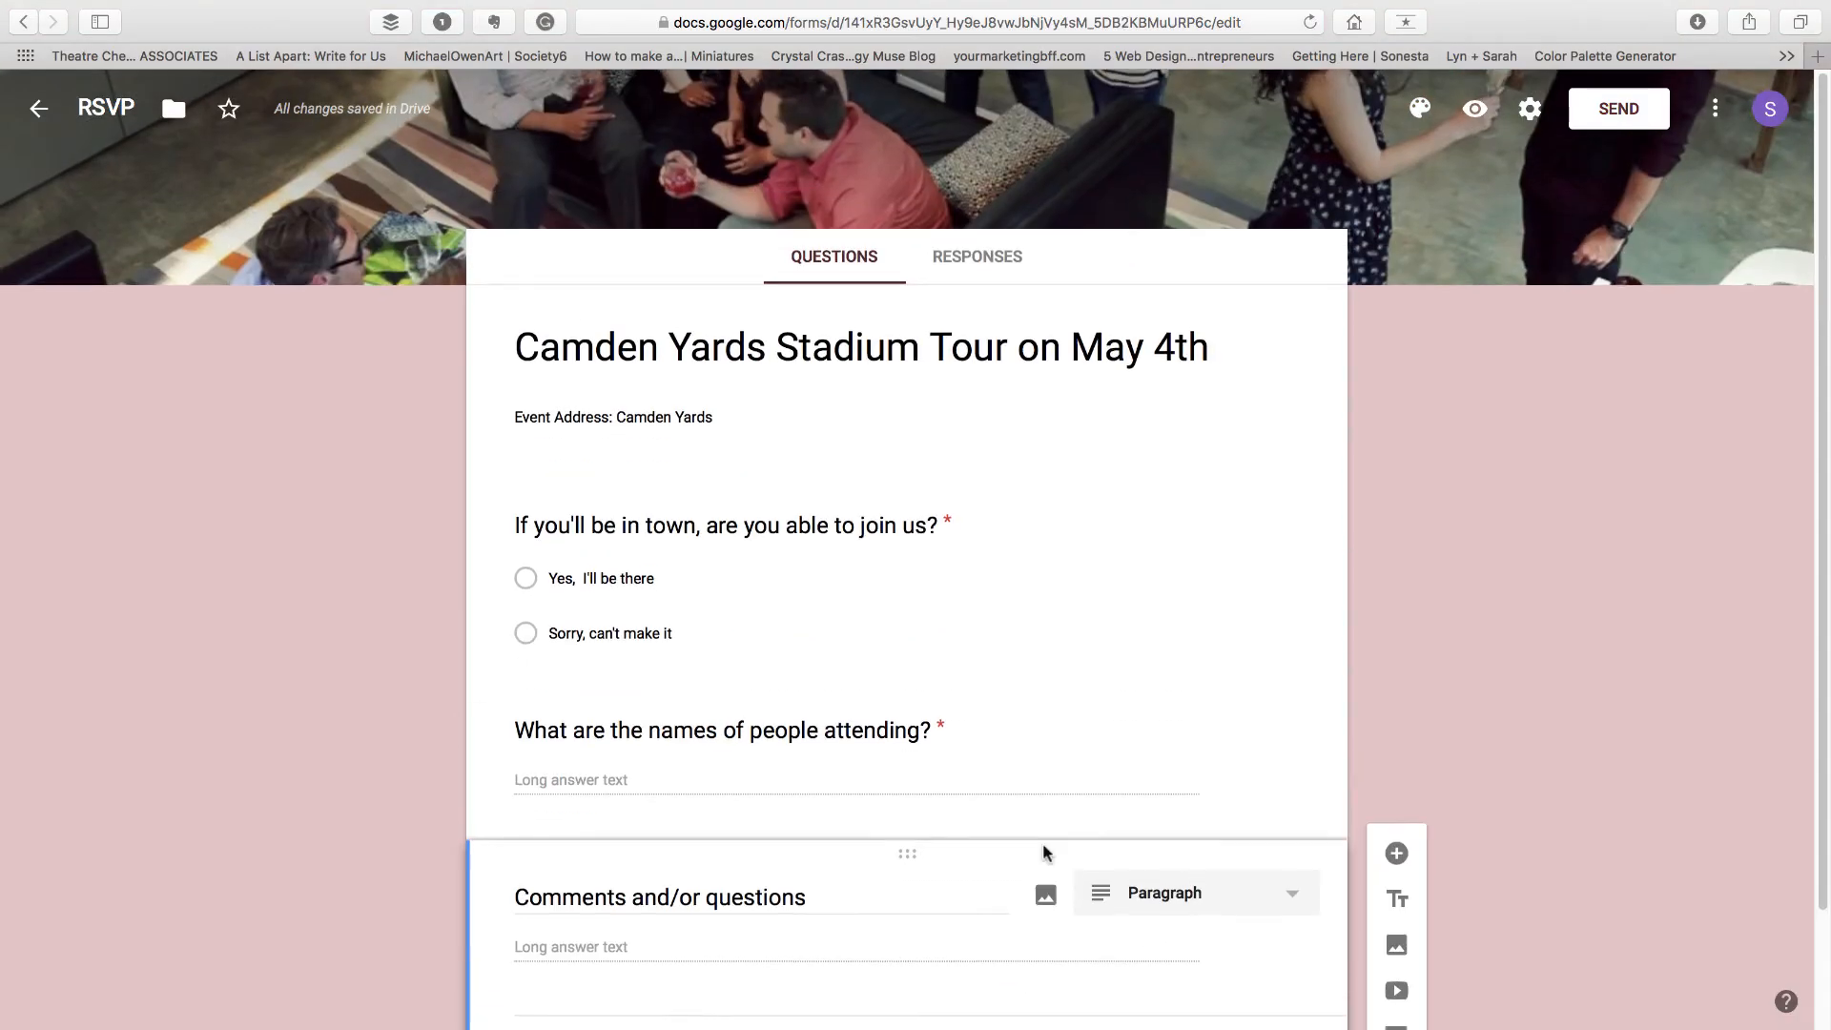
left_click(1533, 111)
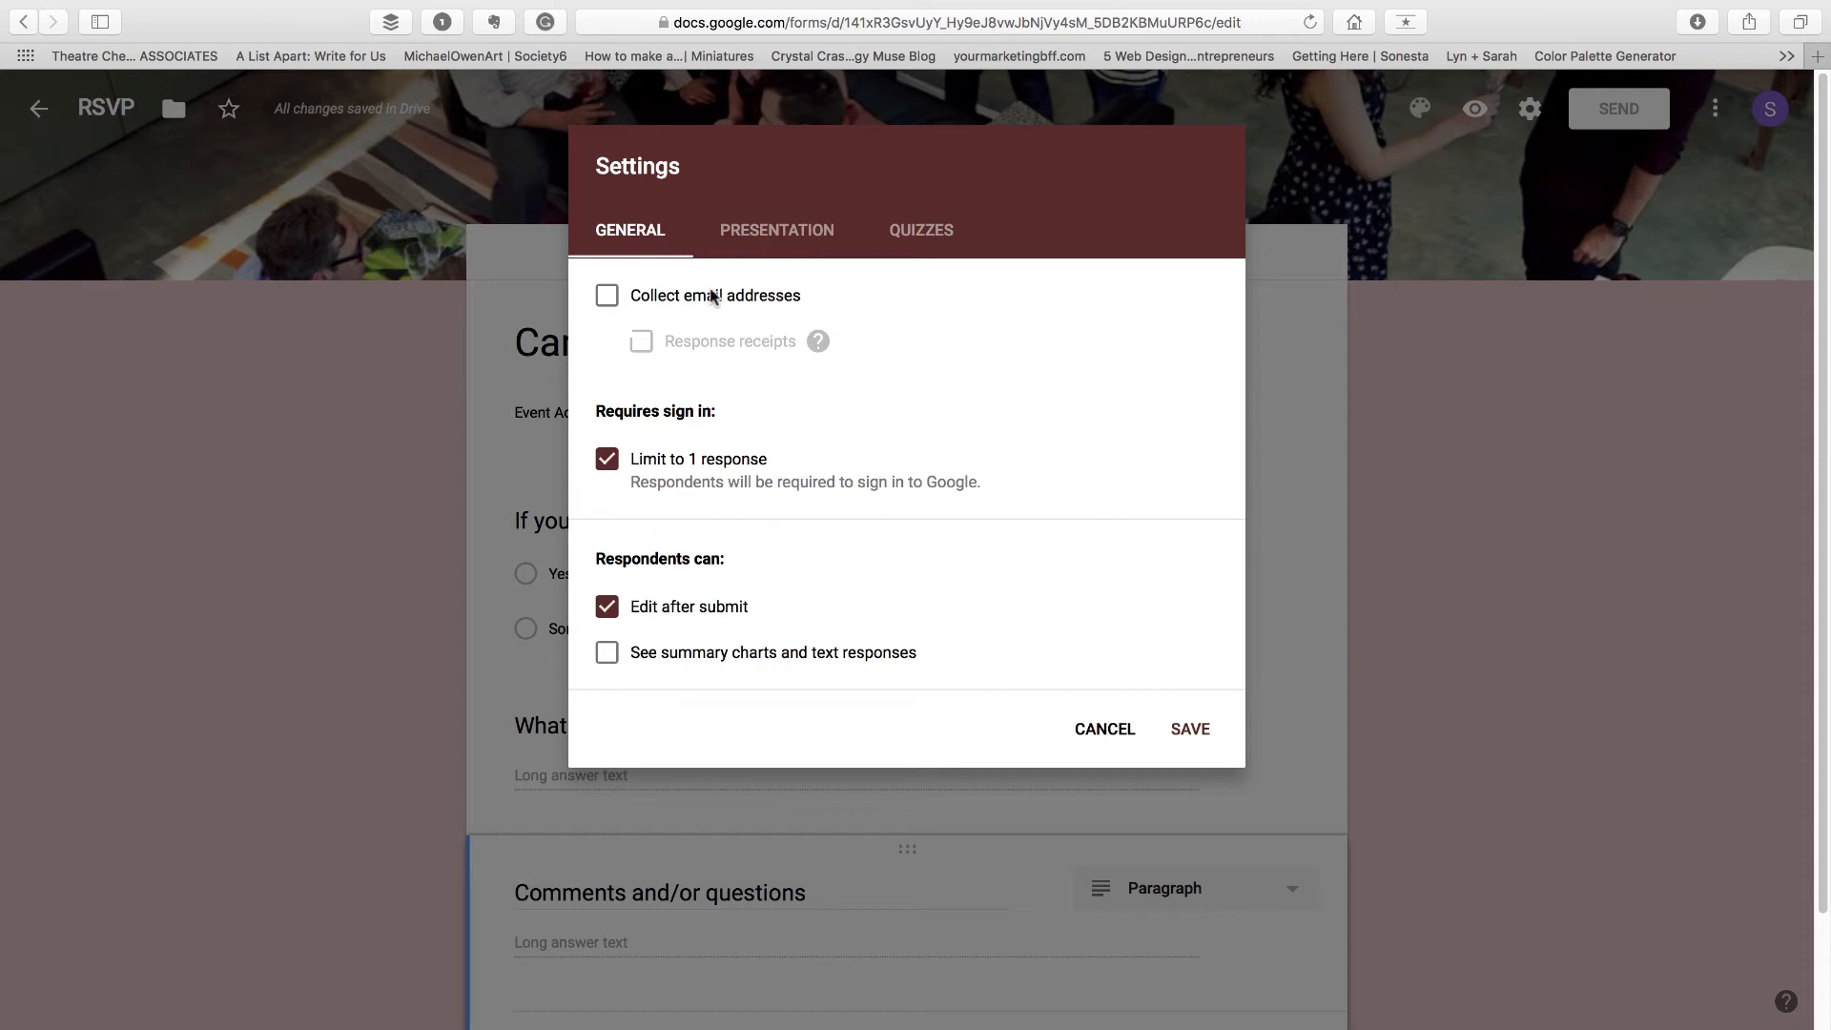
left_click(606, 299)
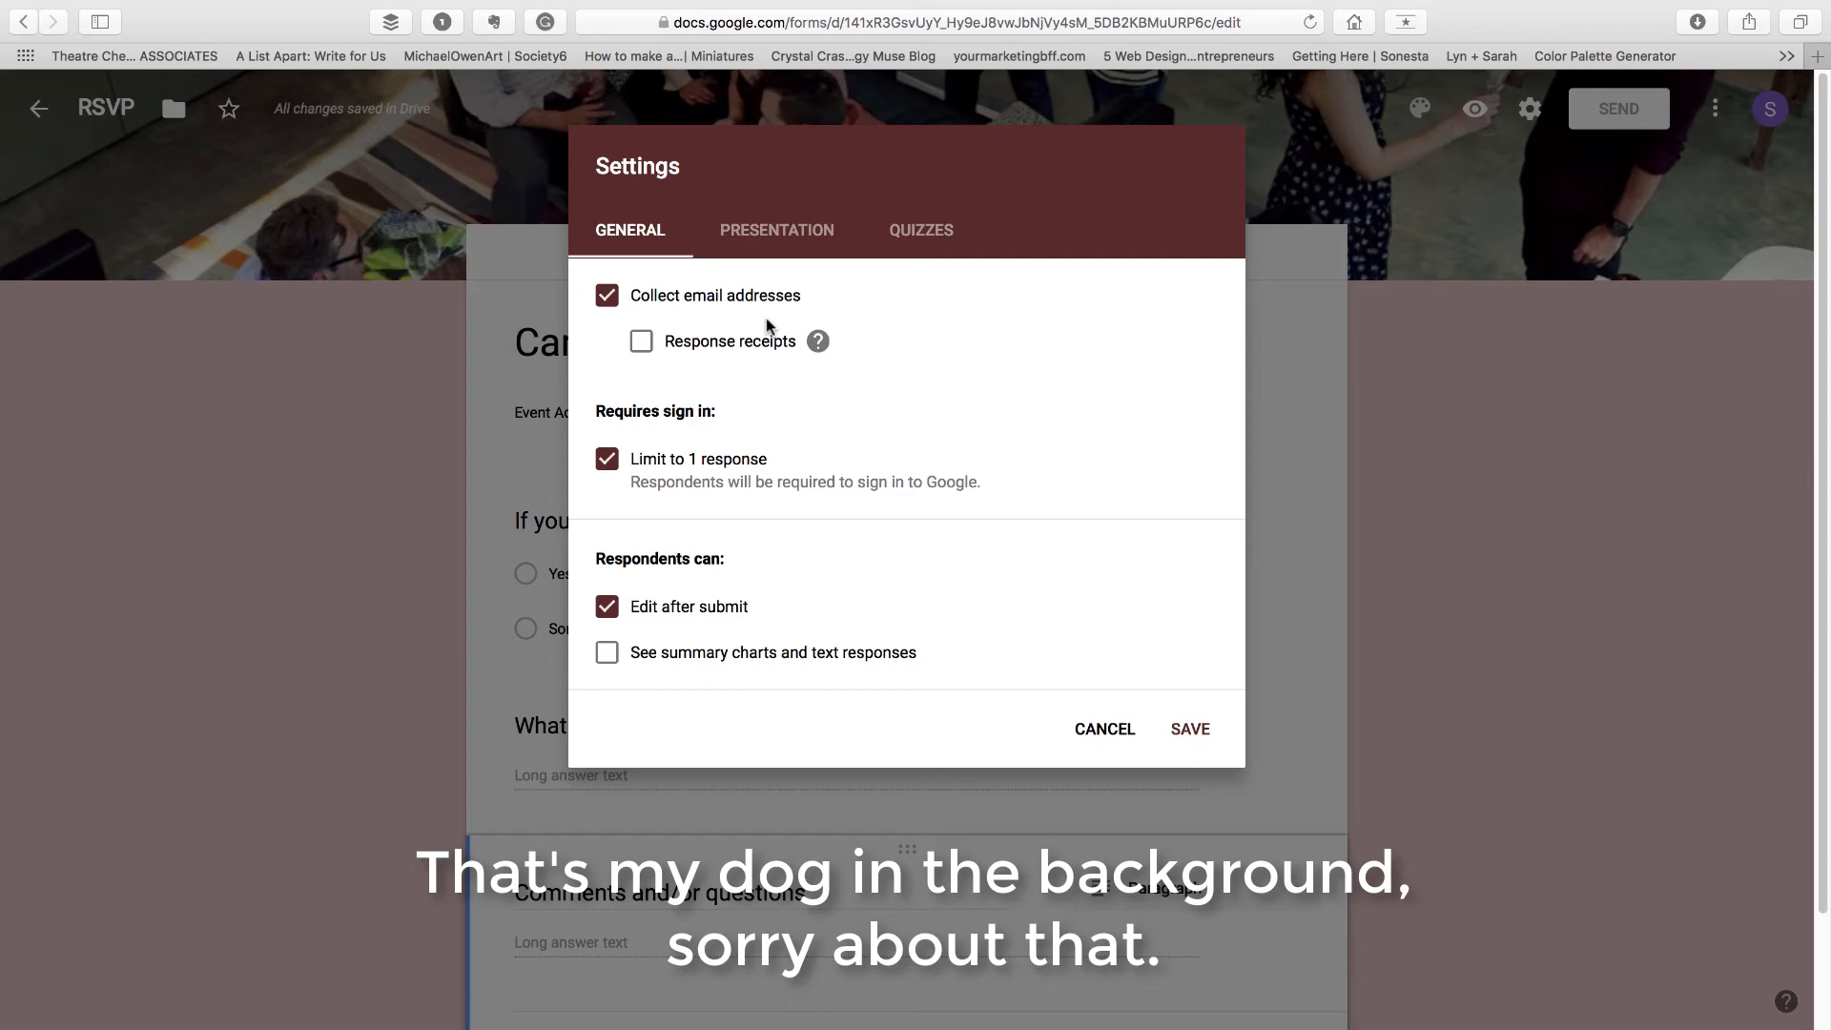
left_click(1204, 733)
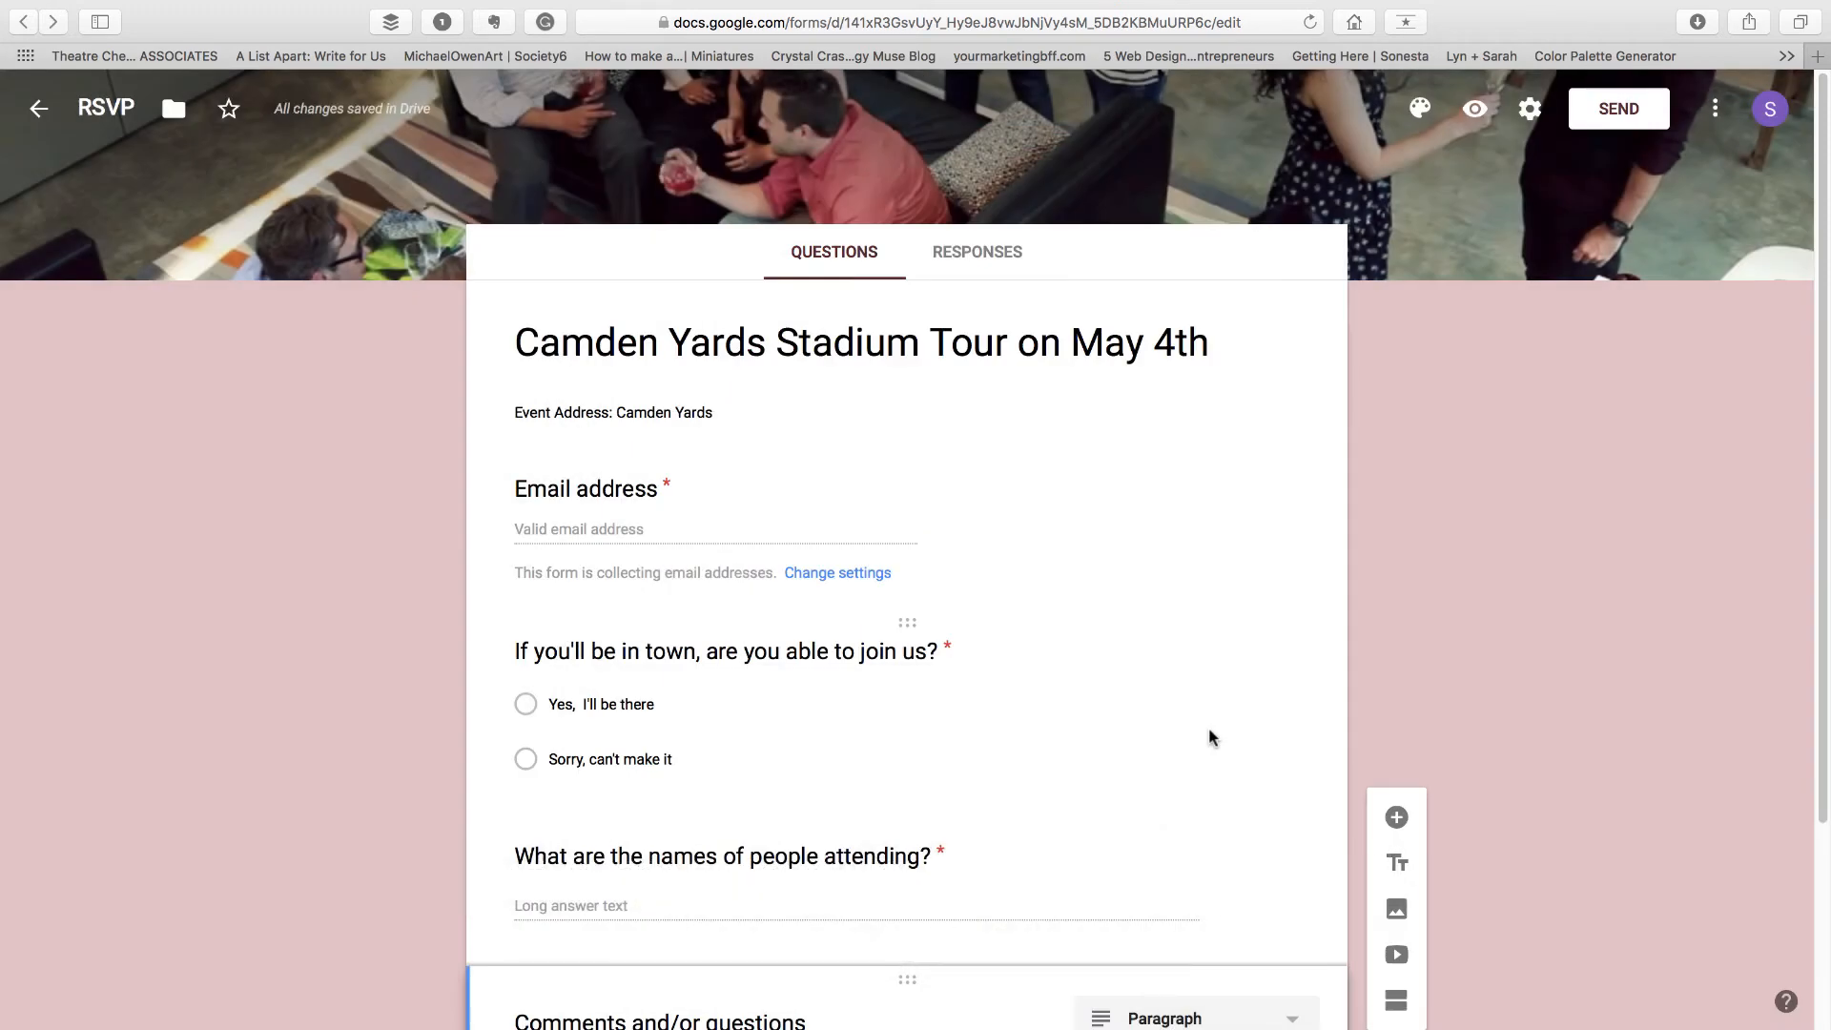
Change the form's confirmation message to "Thank you for your response!" and save the settings
left_click(1530, 109)
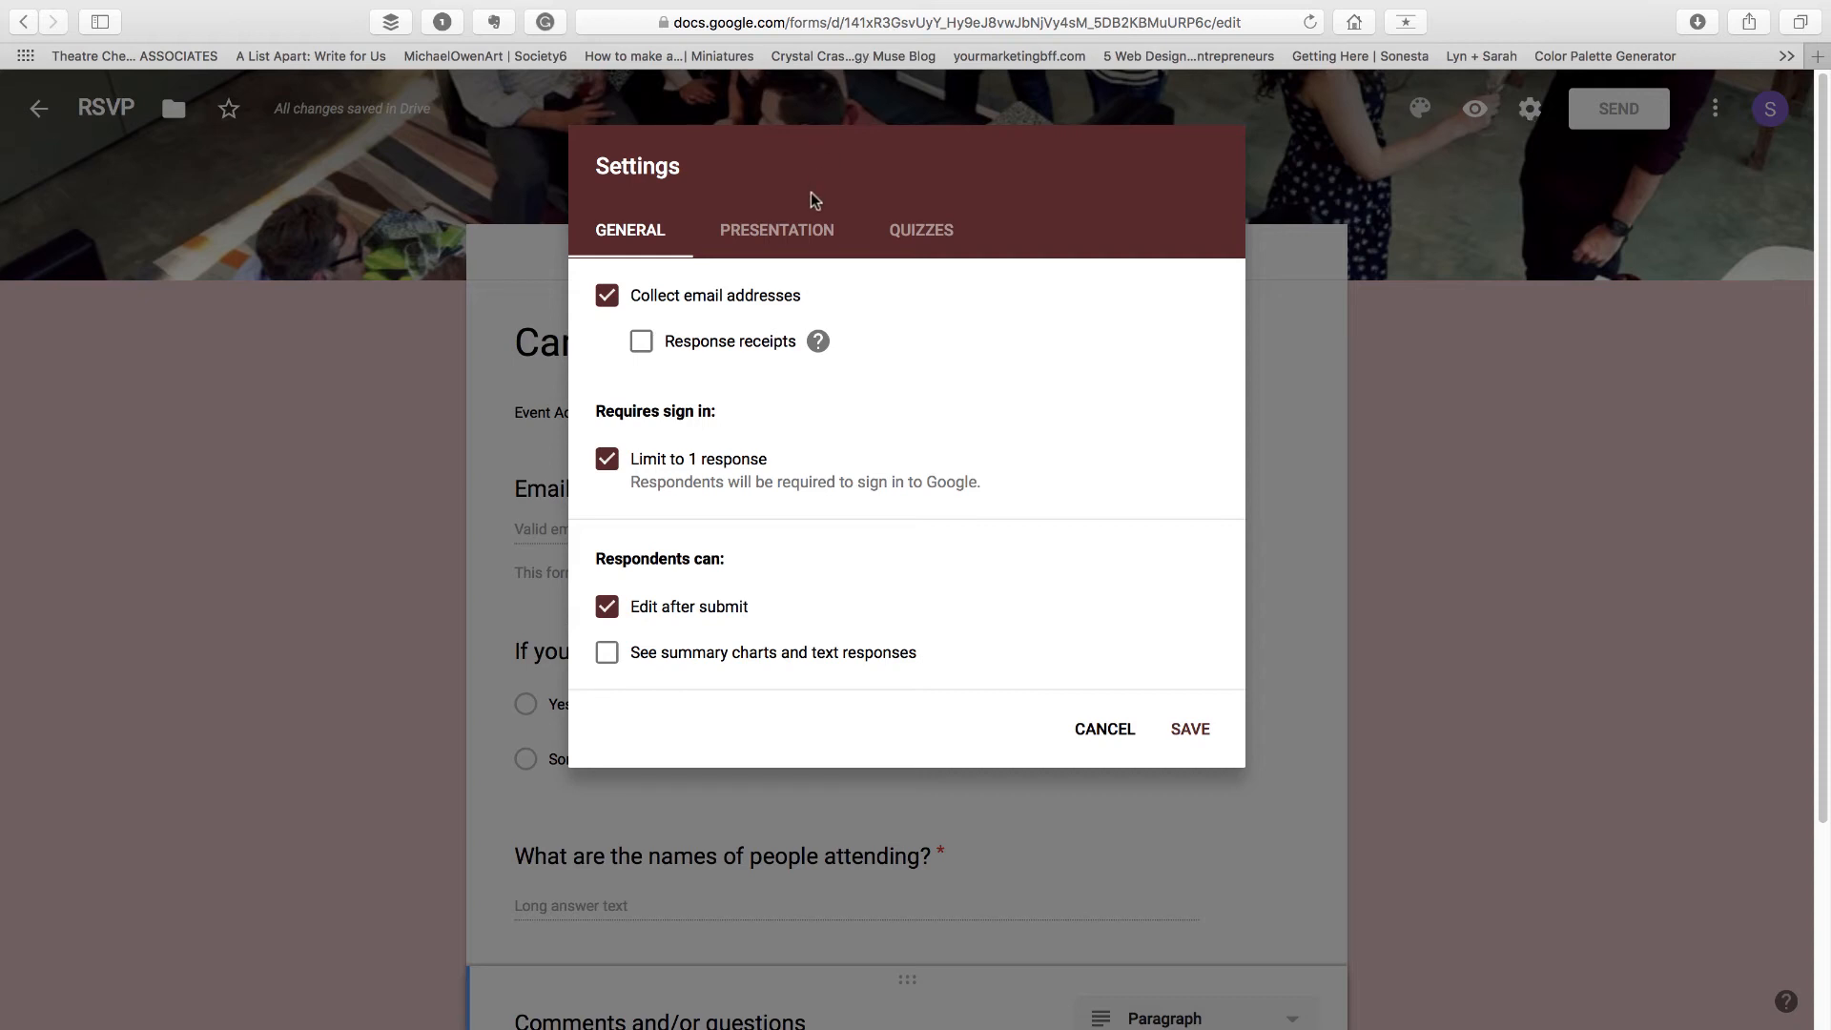
left_click(799, 235)
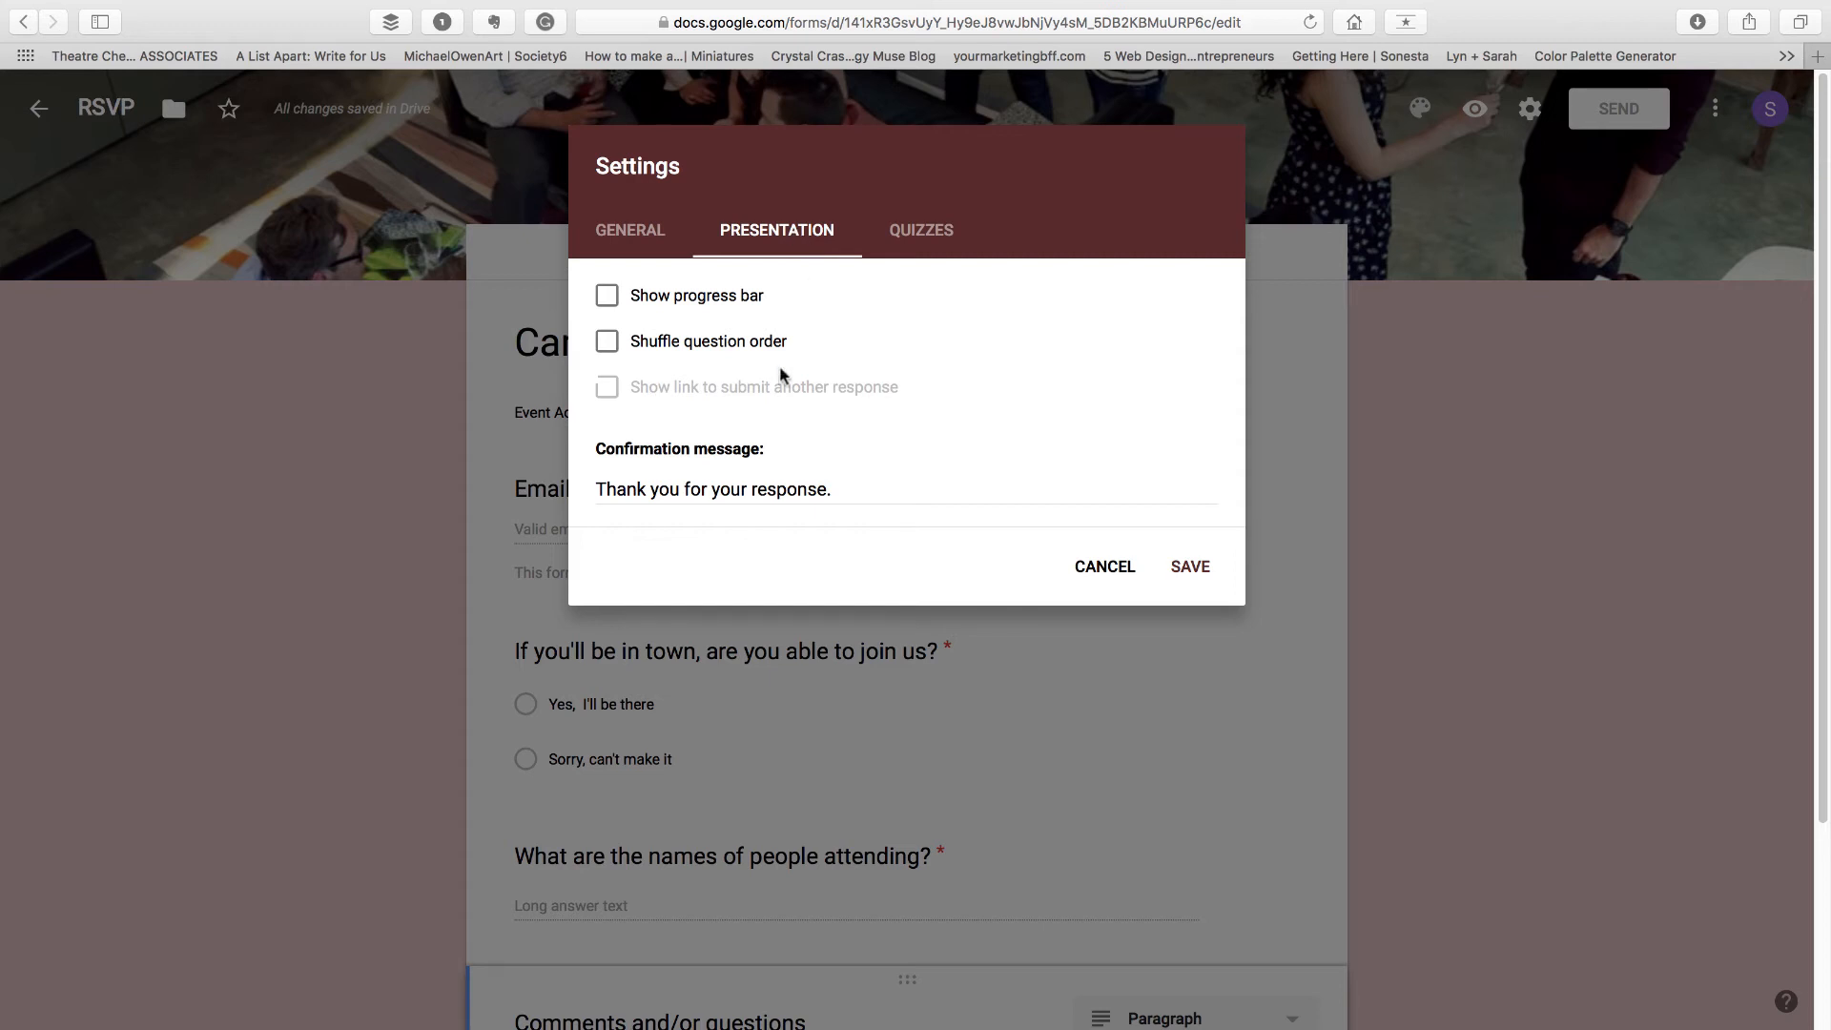
left_click(835, 489)
key("BackSpace")
type("!")
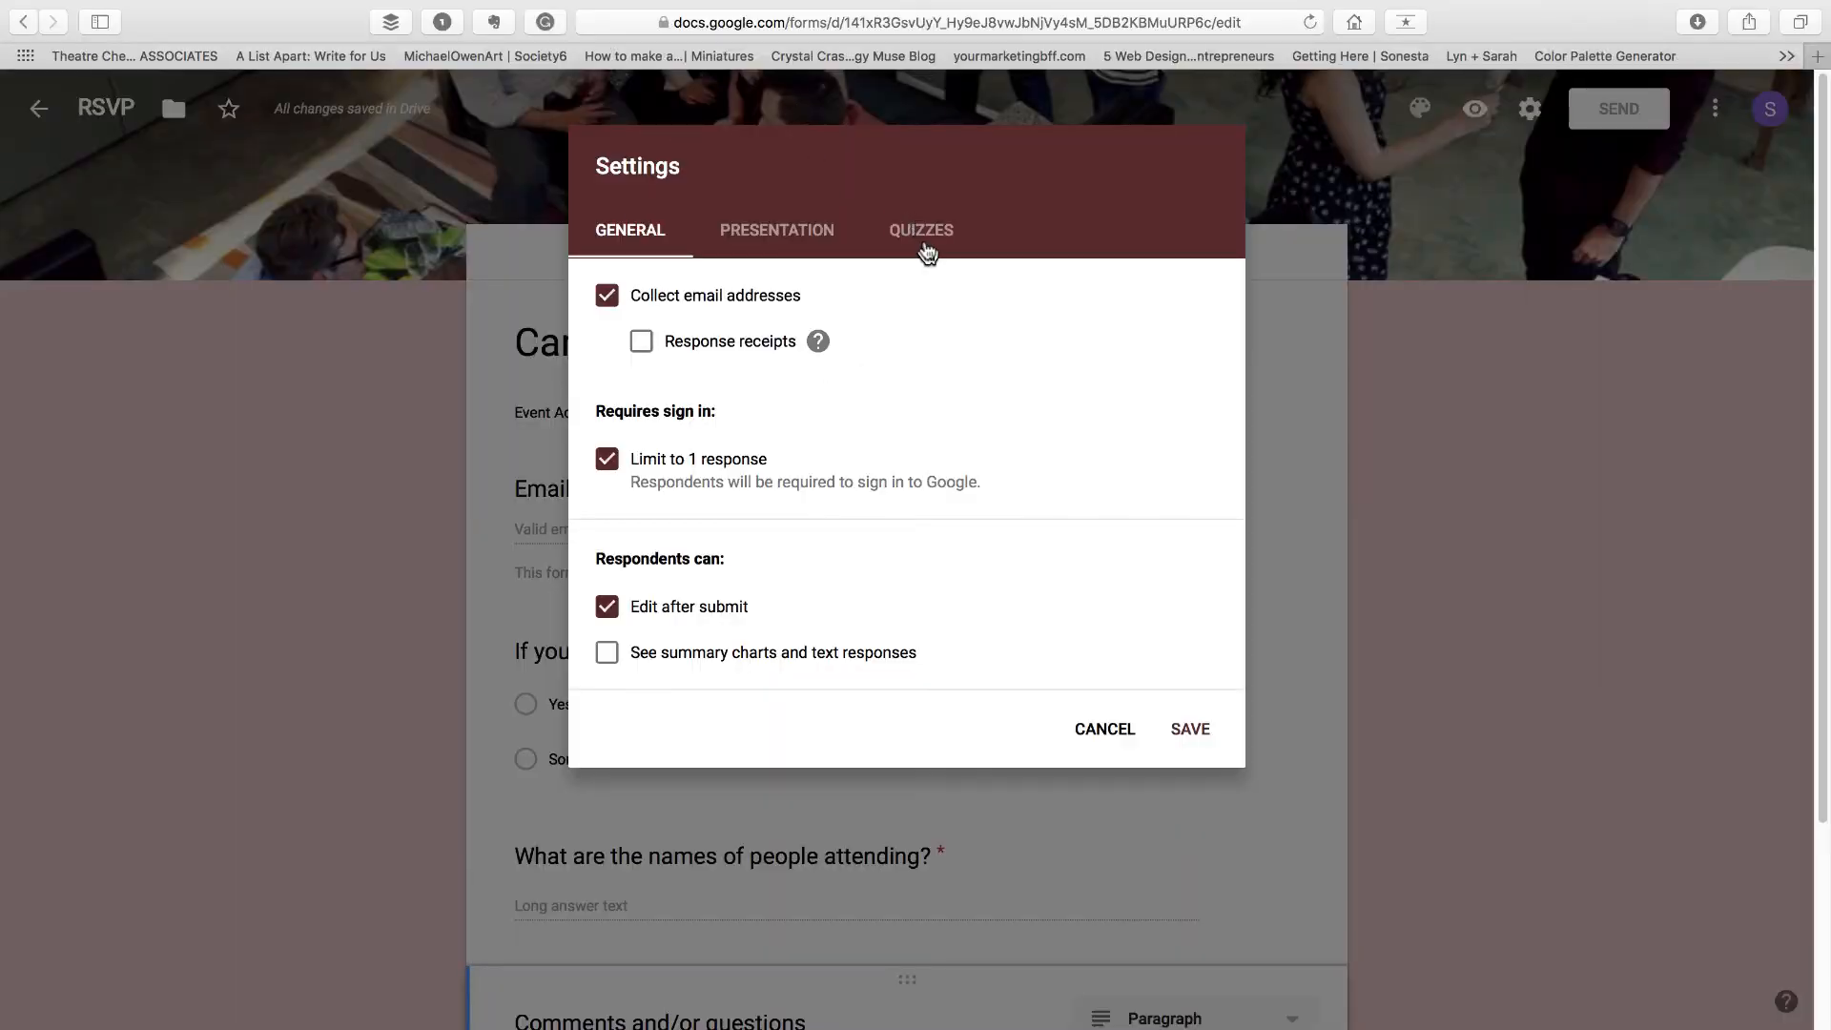
left_click(1189, 731)
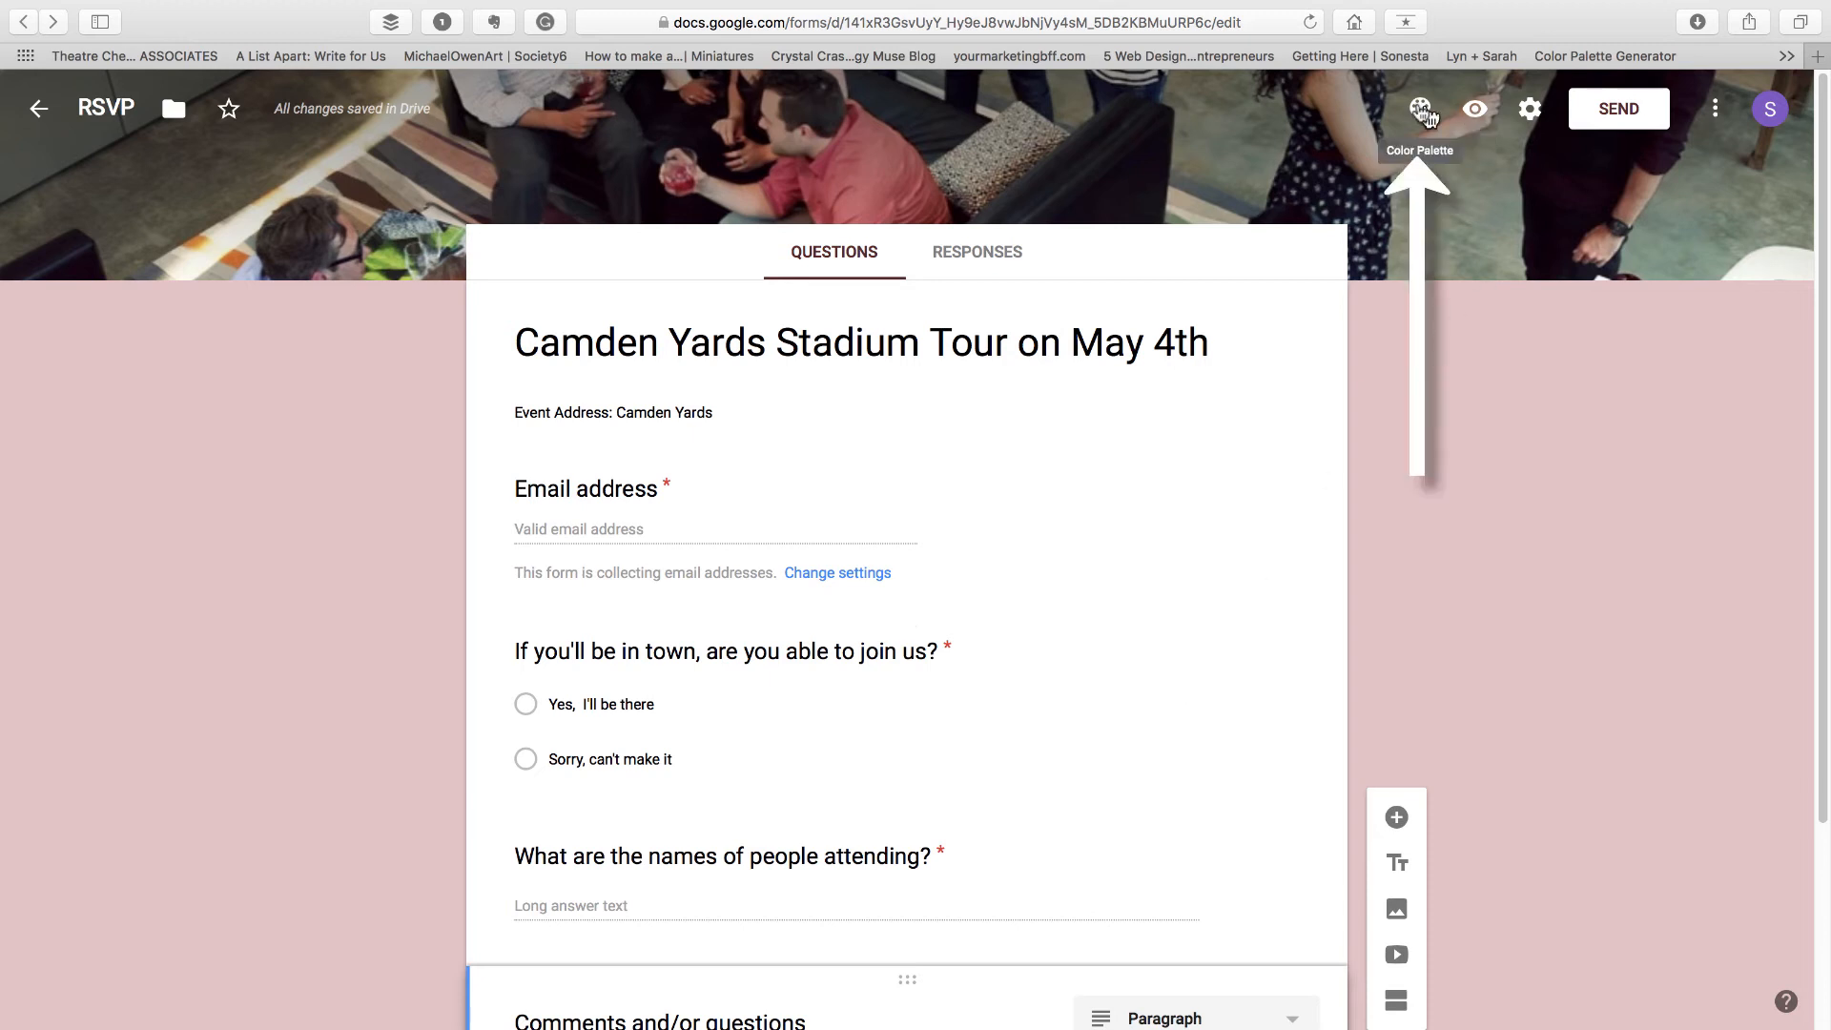
Change the form's theme color to slate grey
left_click(1420, 112)
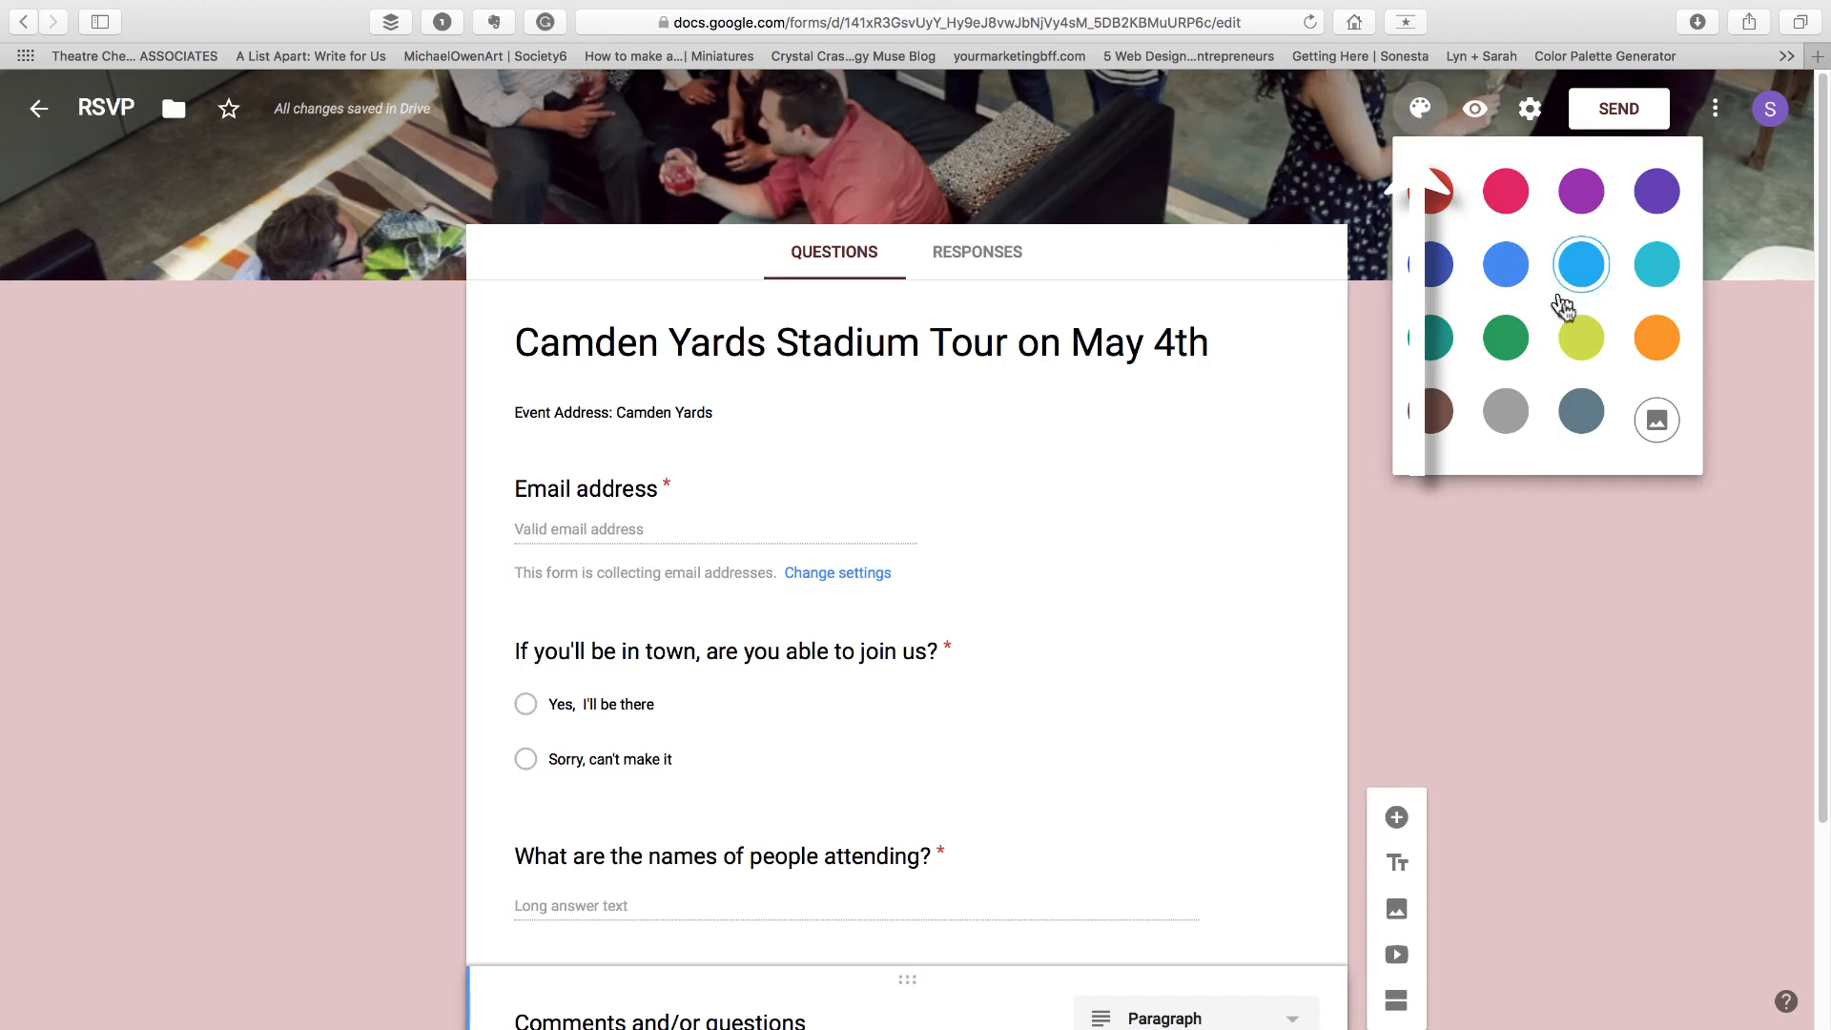
left_click(1580, 425)
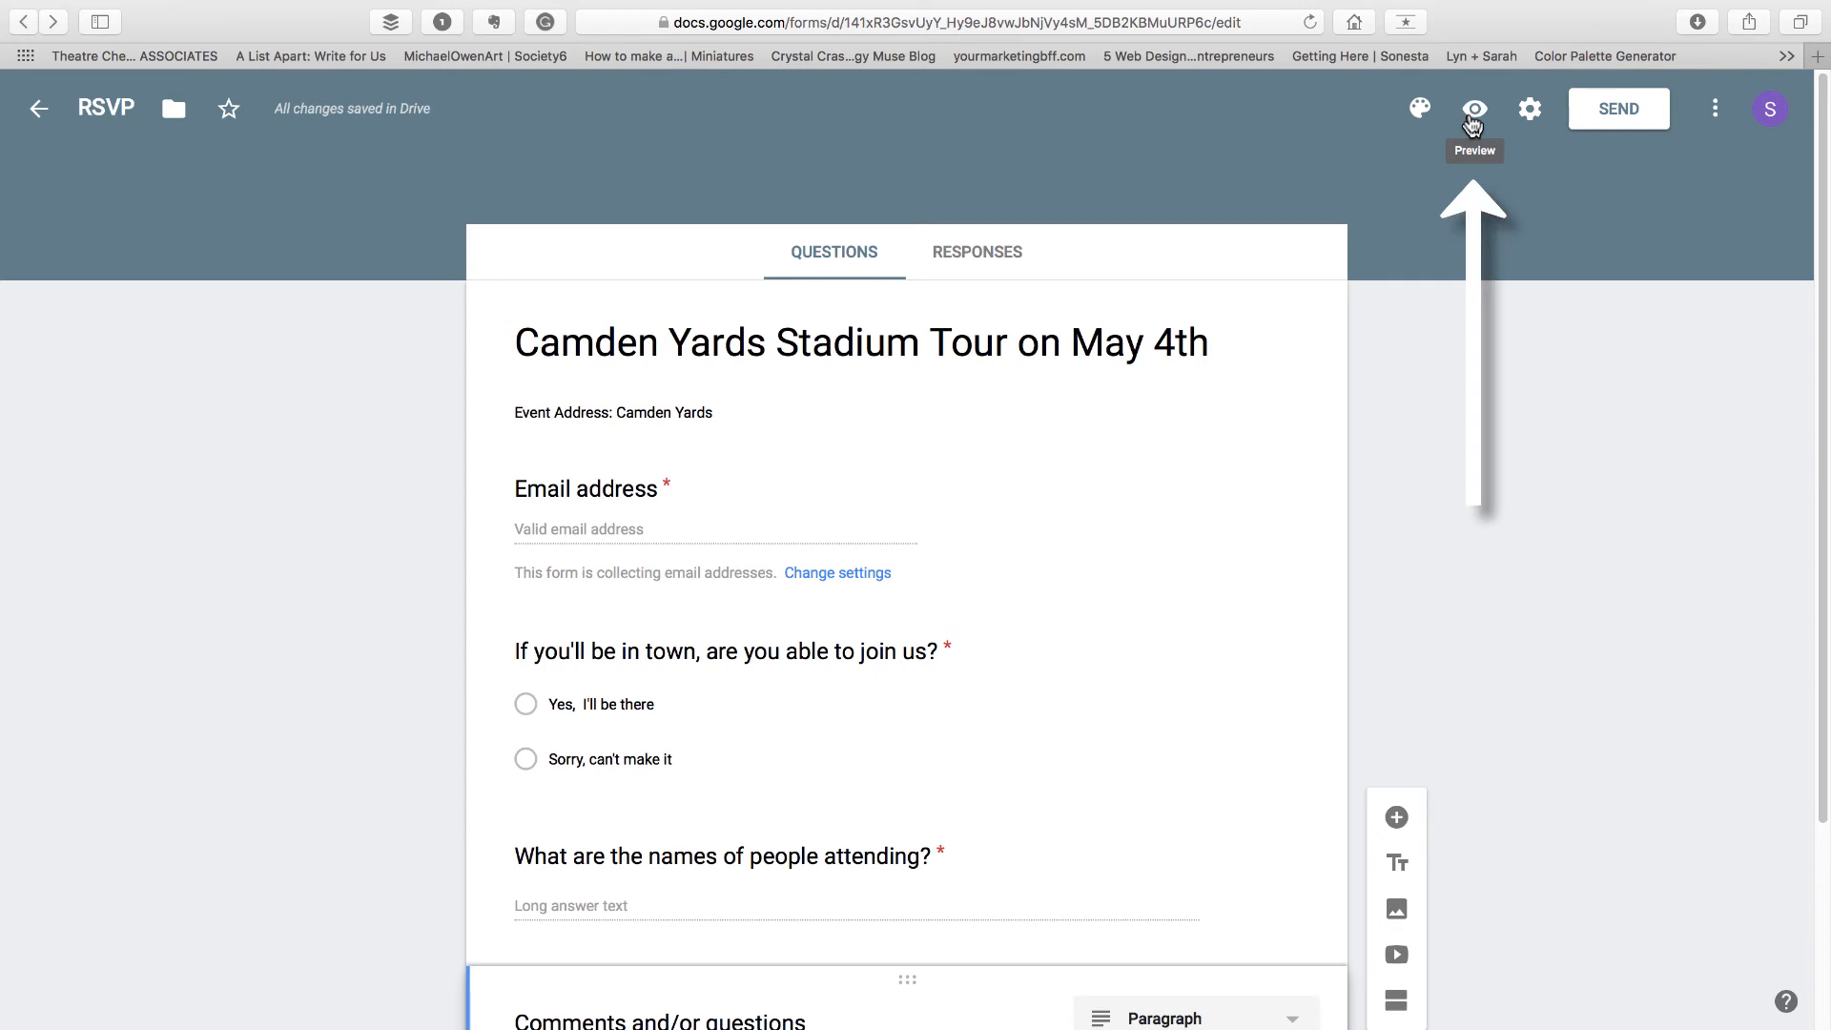
Preview the form, look over its questions, and return to the editor
left_click(1473, 113)
scroll(1180, 486, "down", 3)
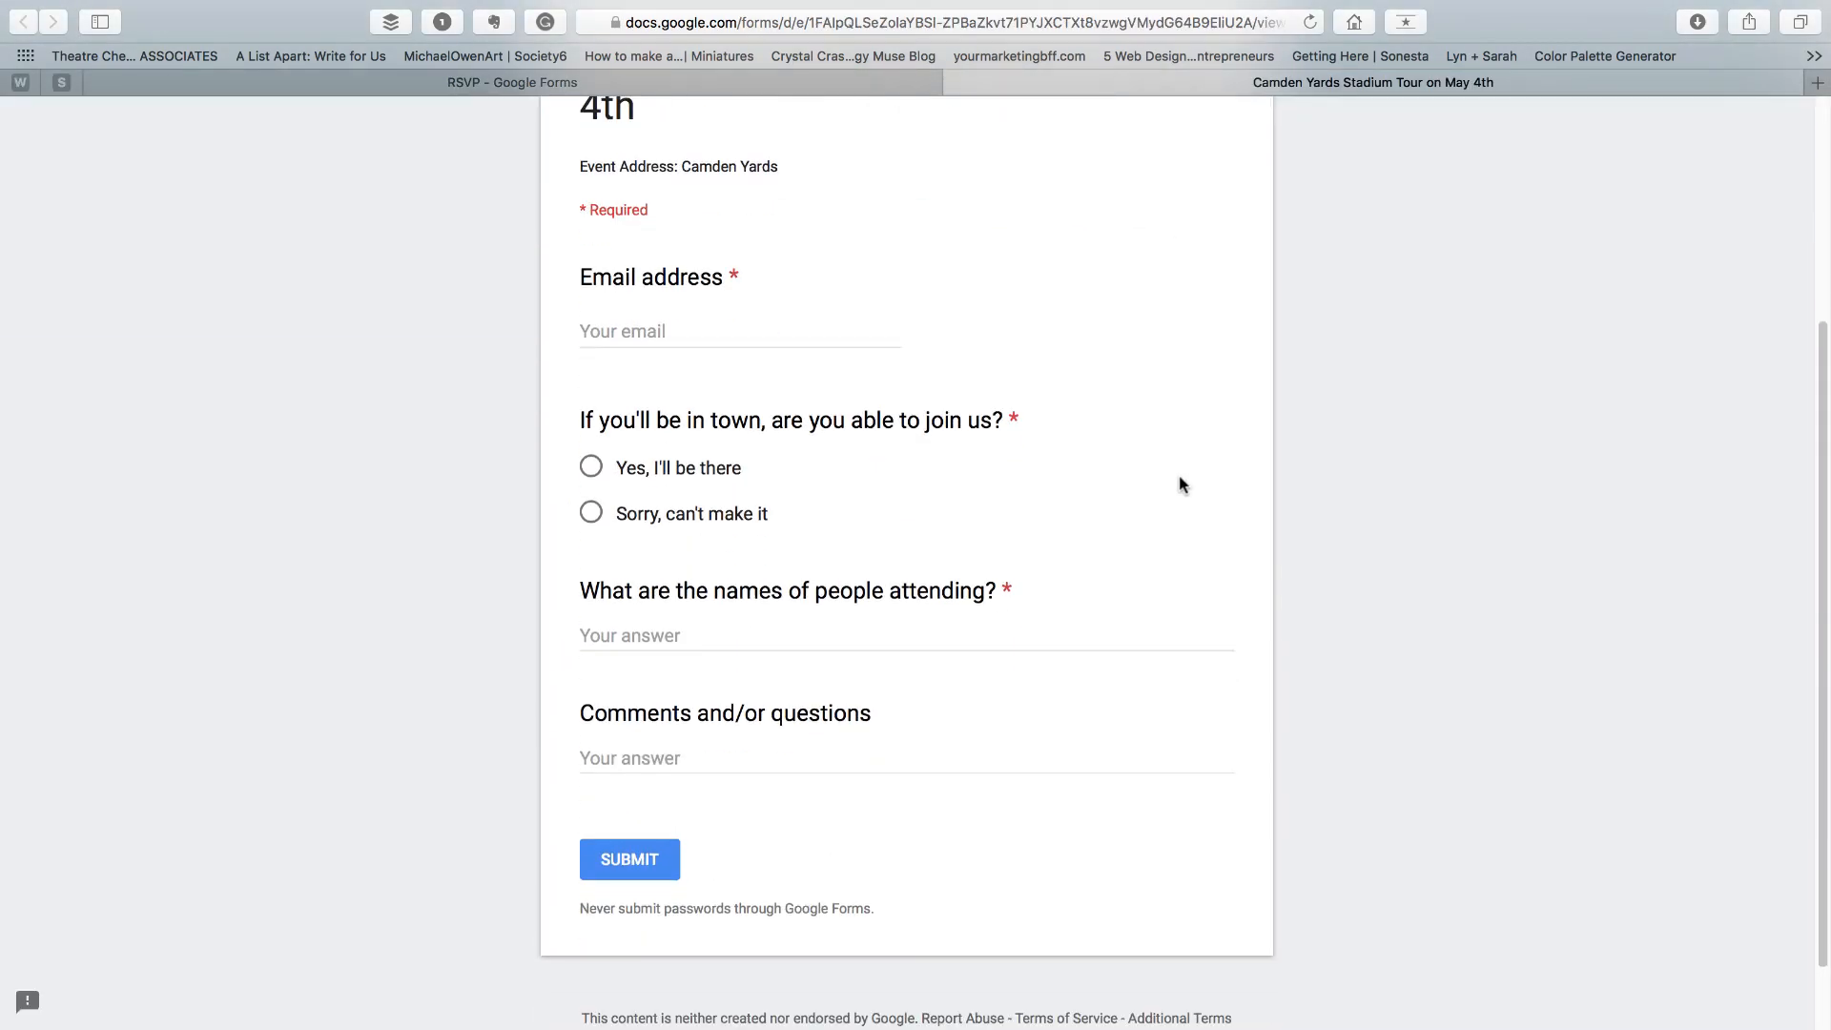
scroll(1179, 486, "up", 3)
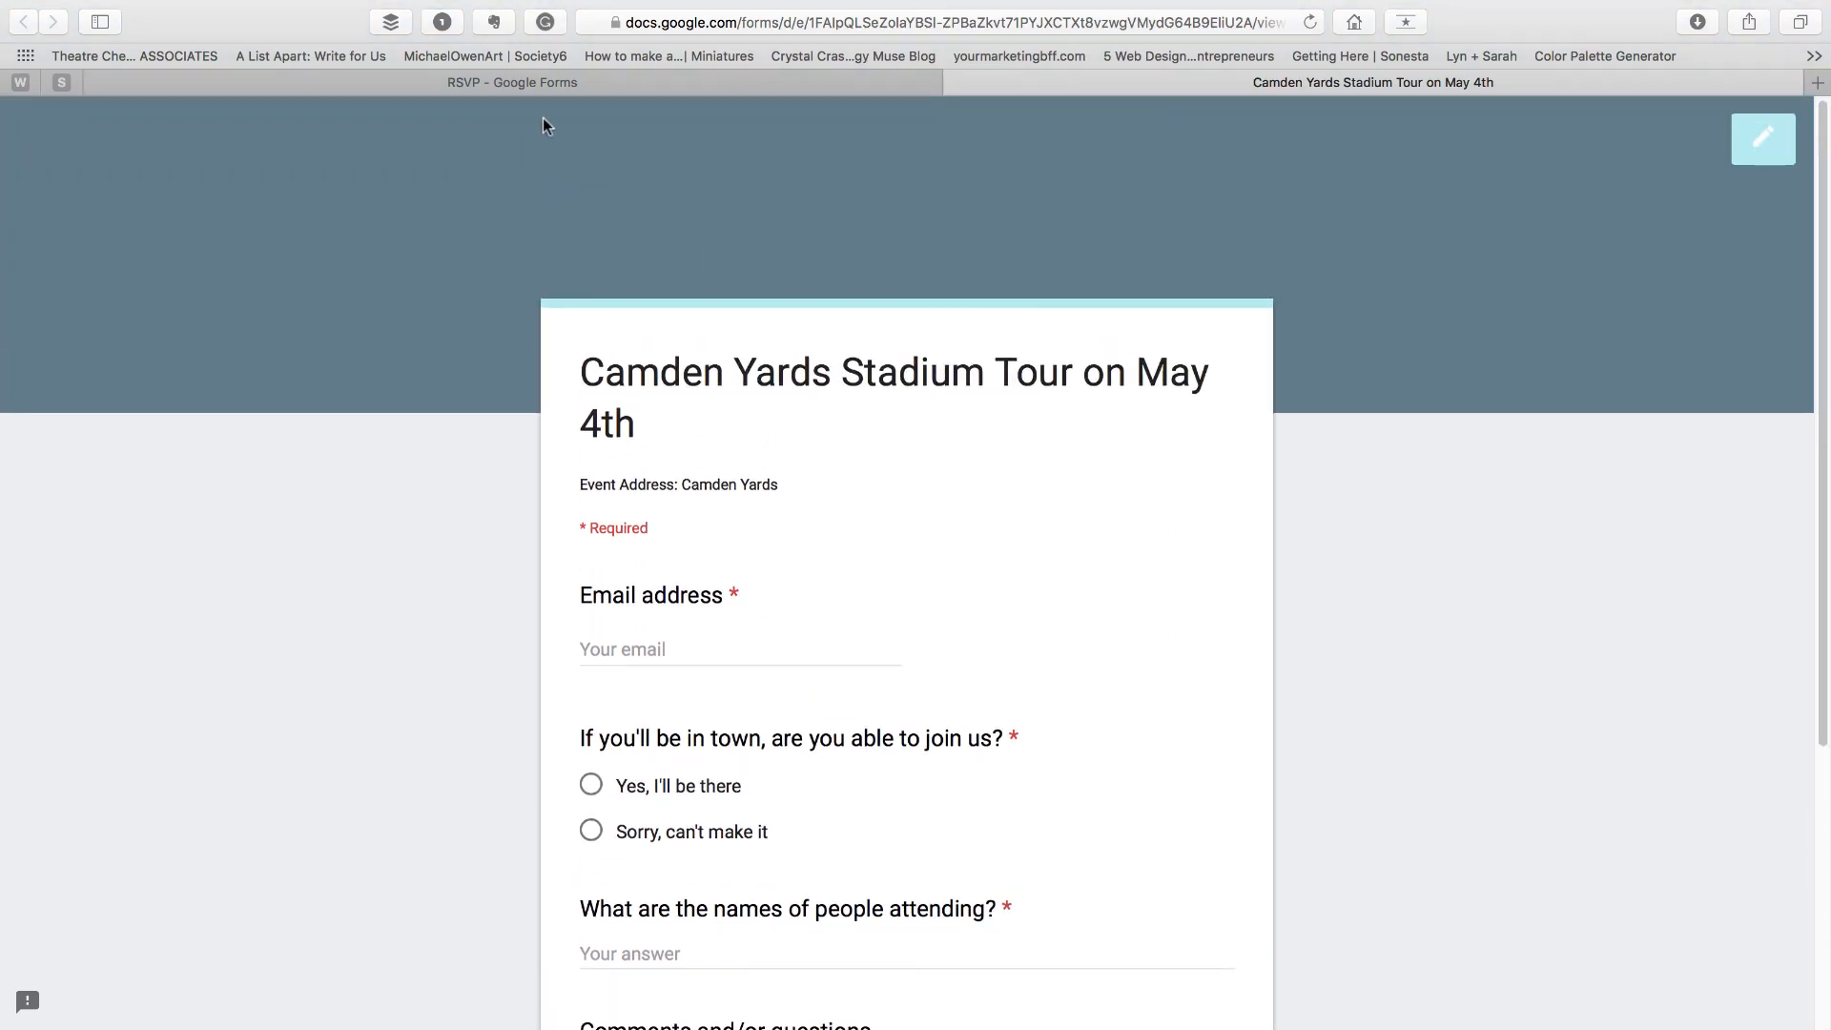
left_click(544, 83)
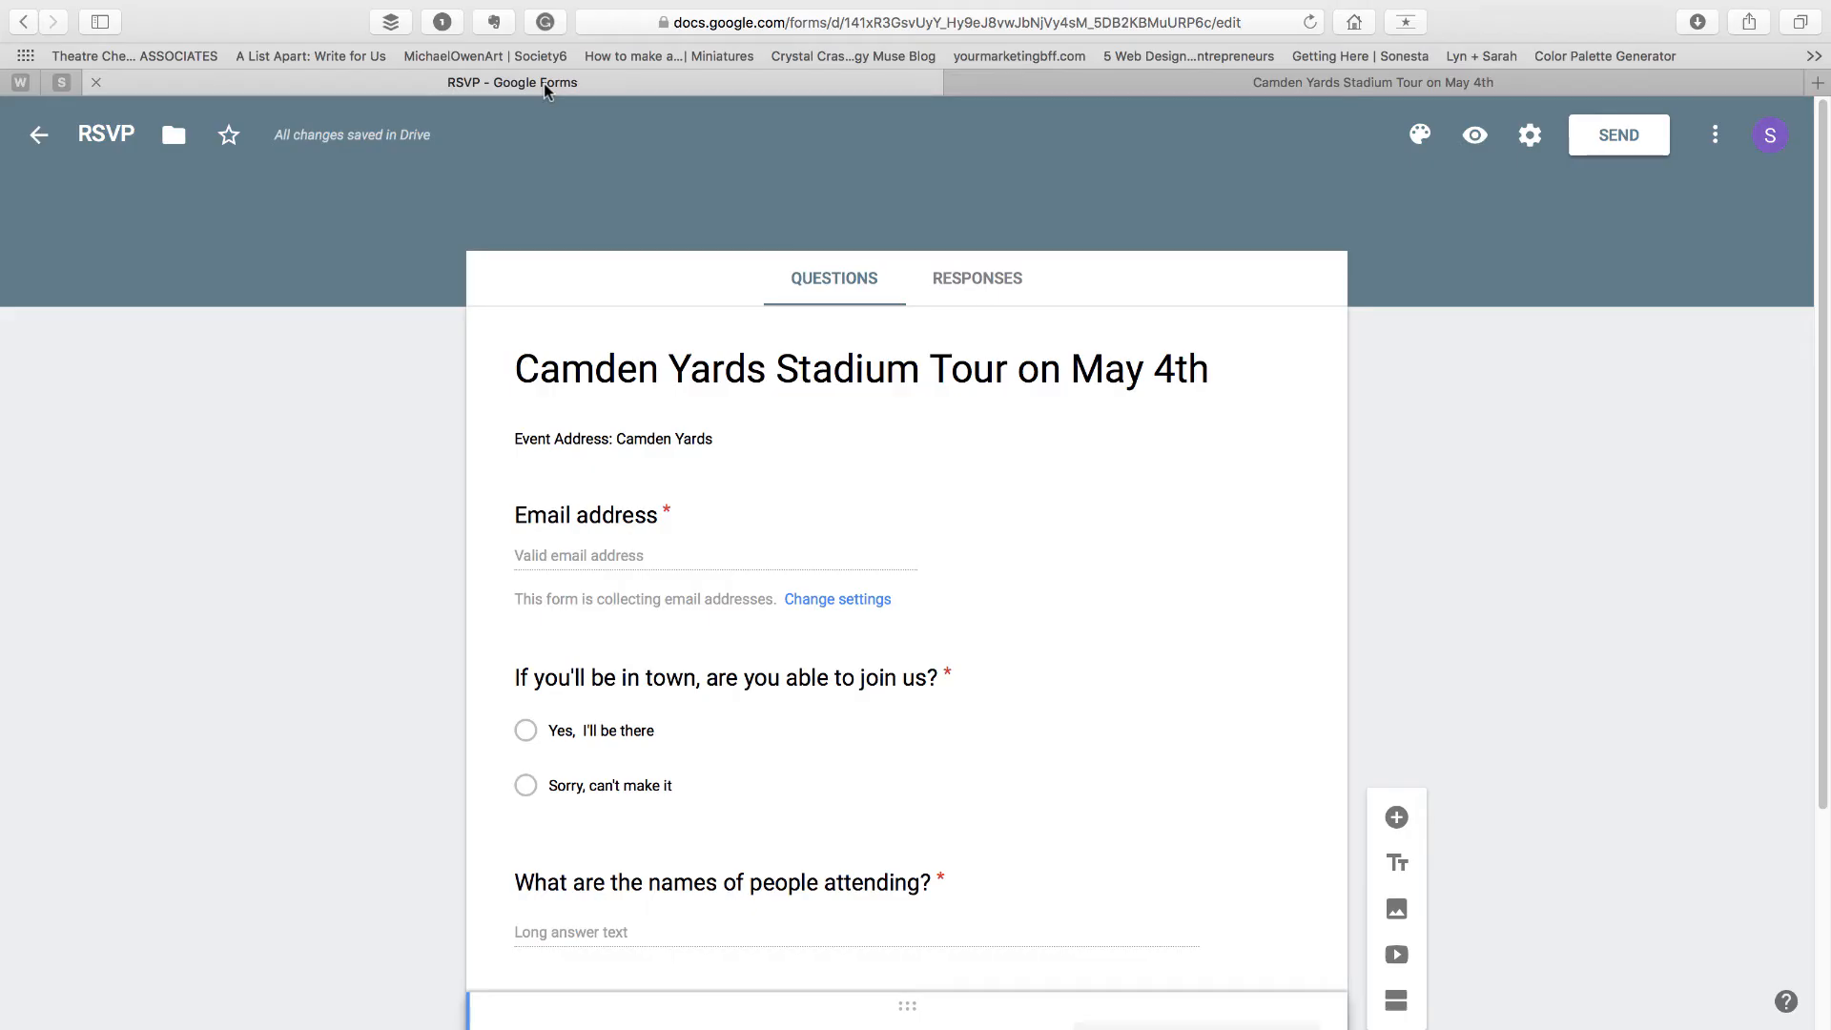
Review the form's sharing options for email, link and embed HTML, then close the send dialog
left_click(1617, 135)
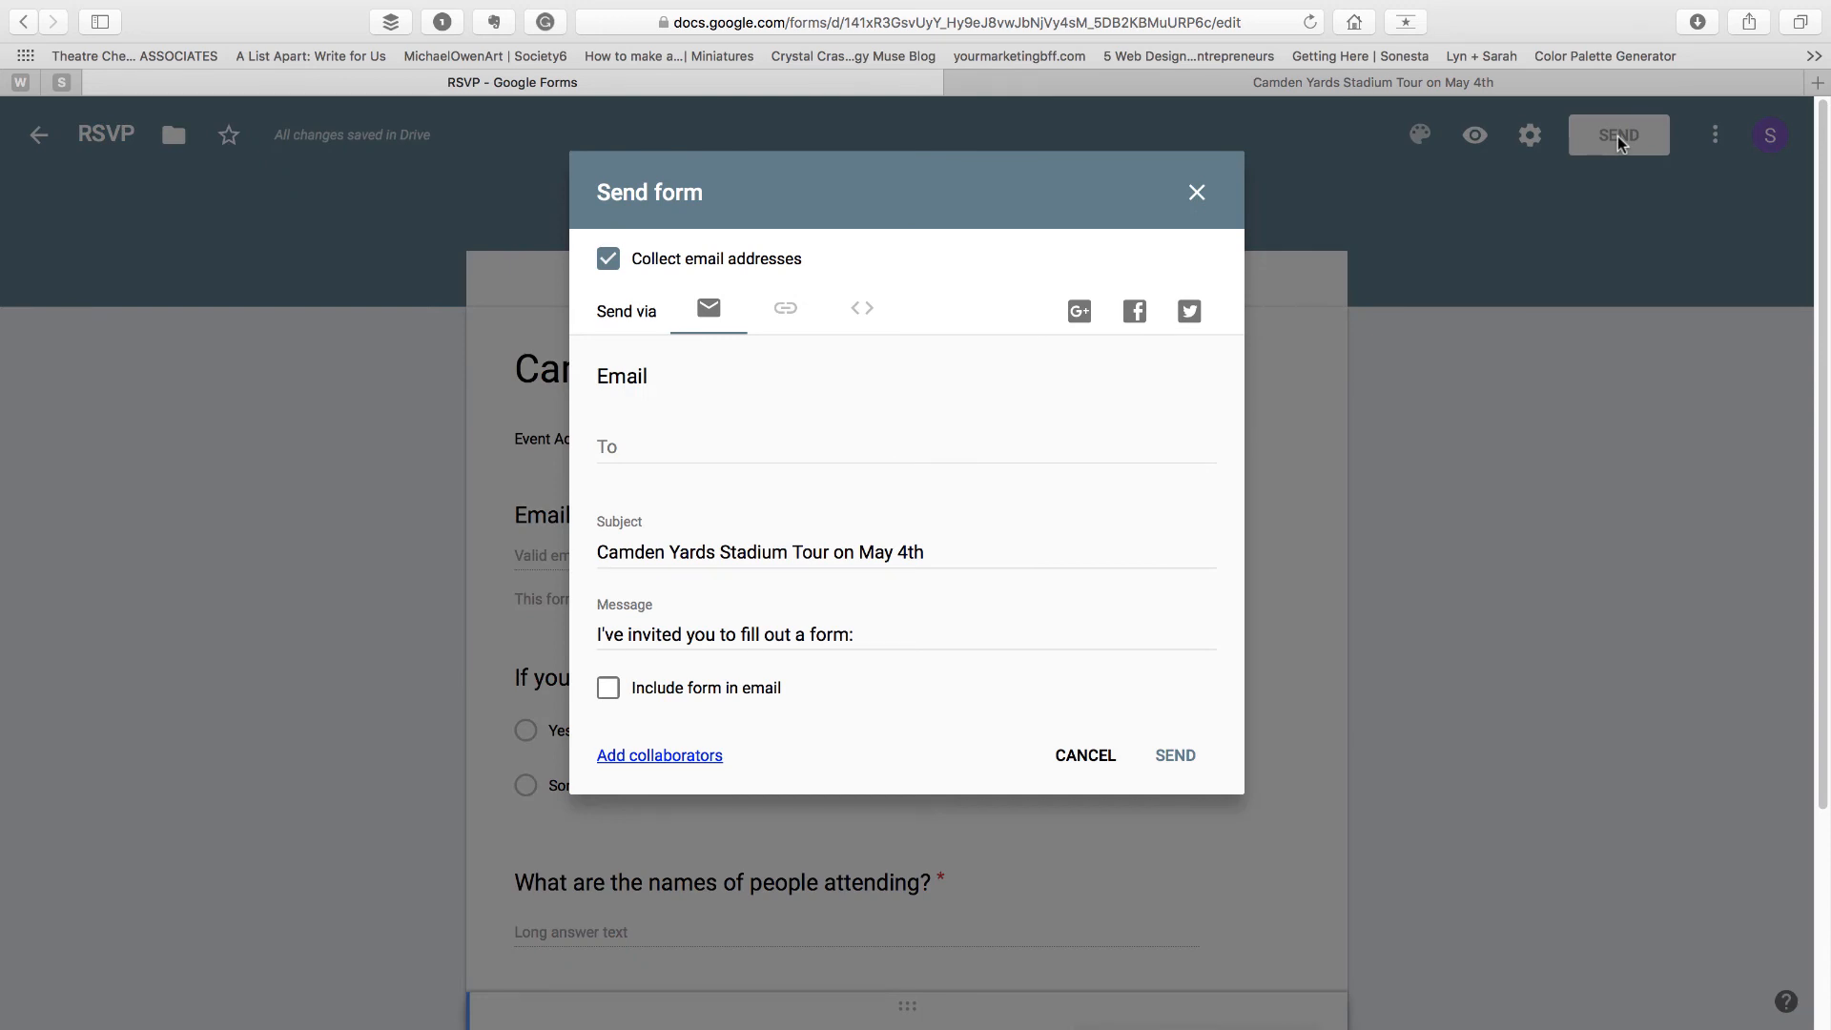
left_click(780, 321)
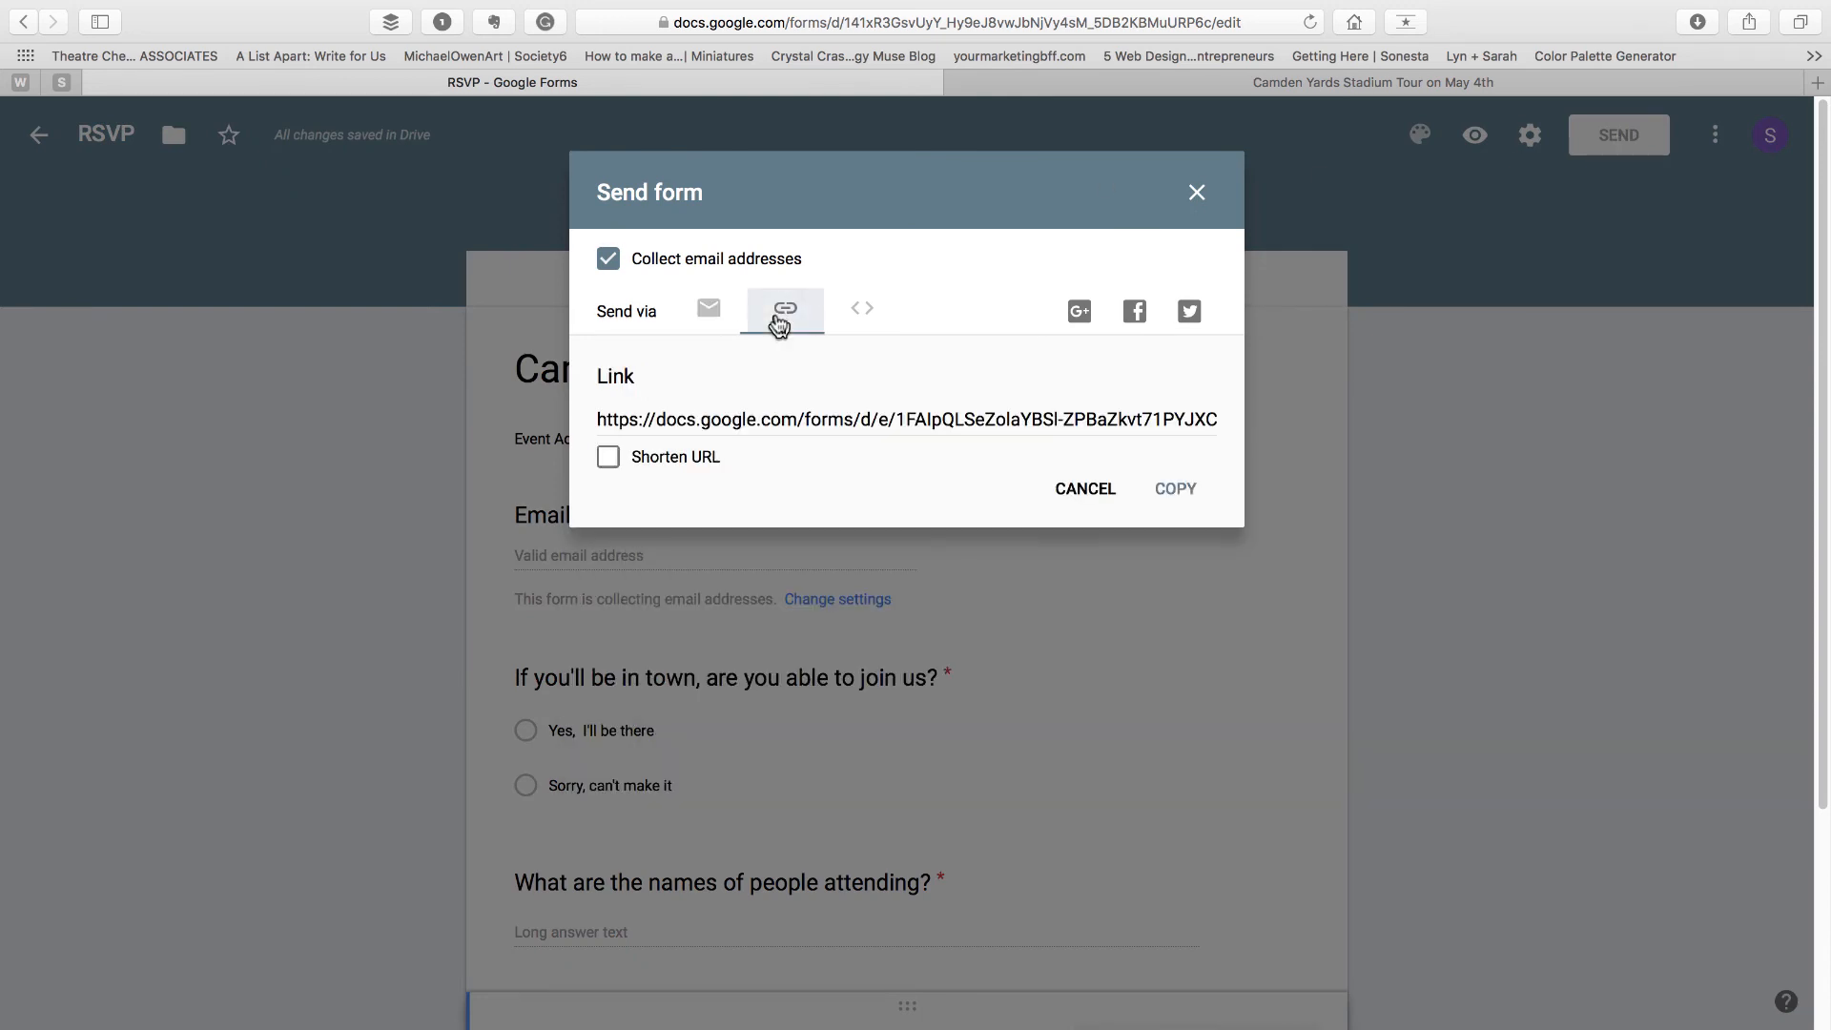
left_click(861, 317)
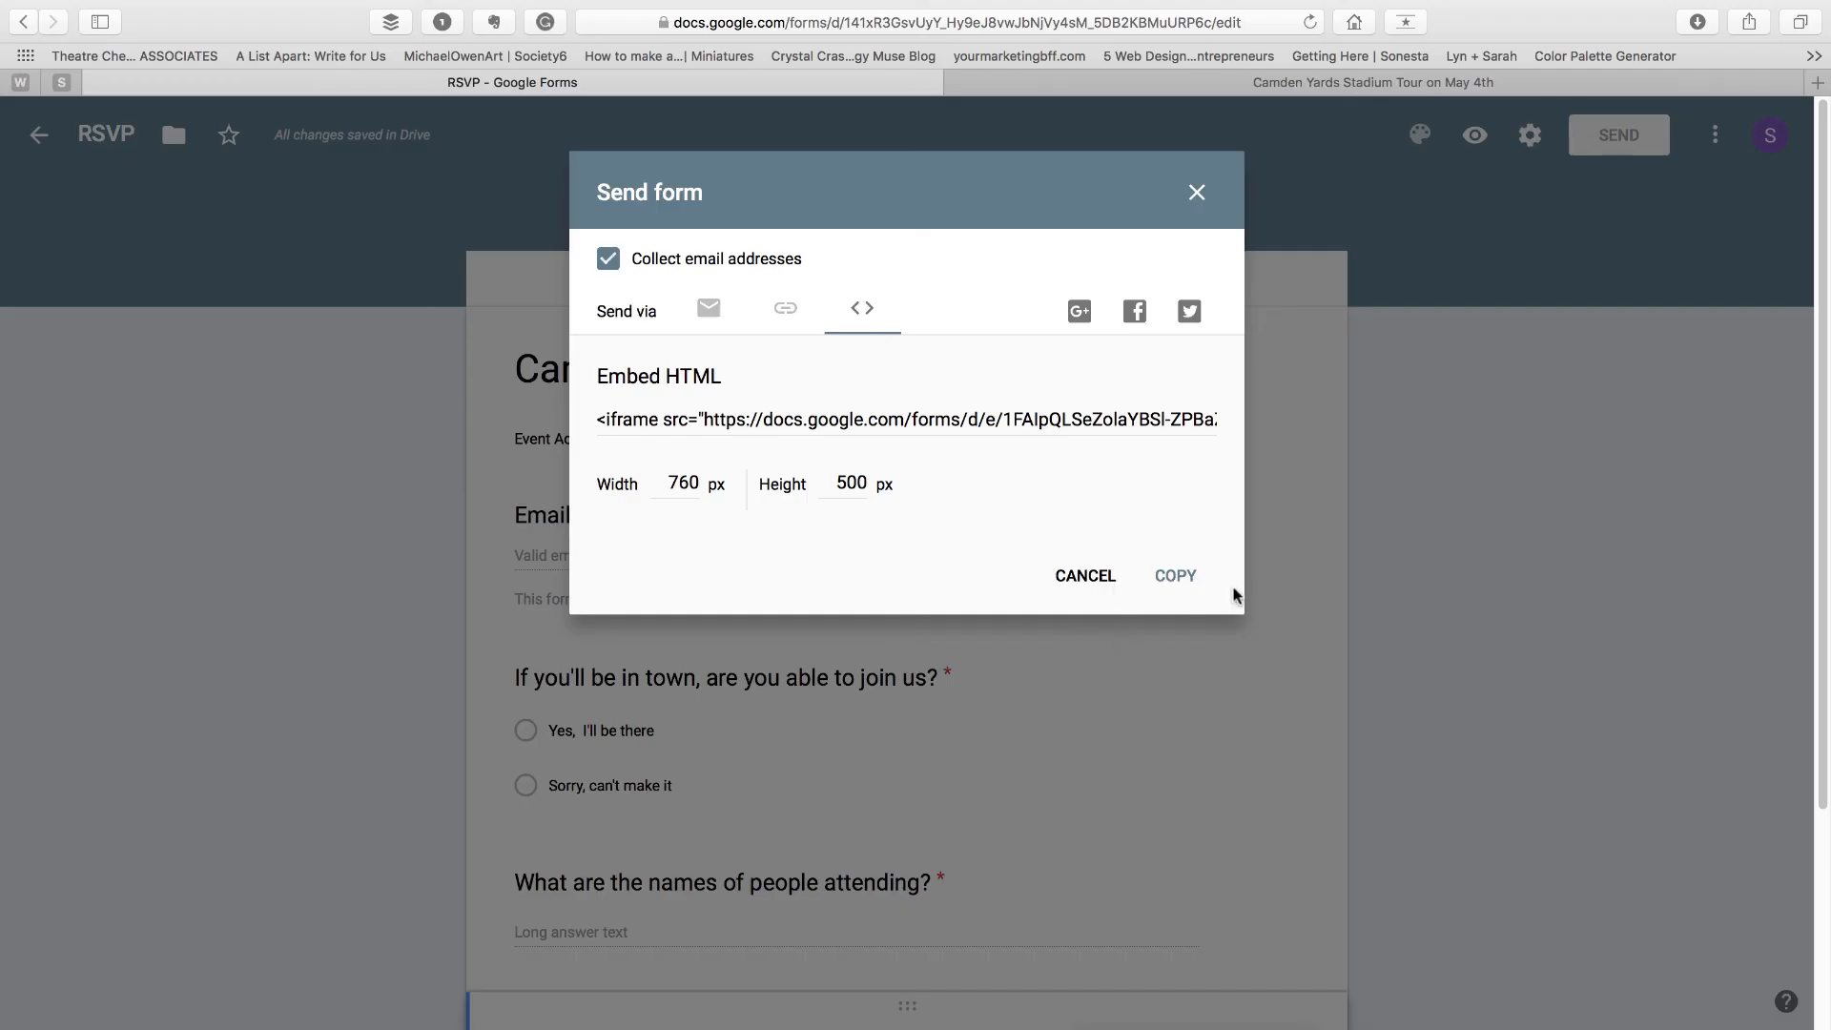
left_click(1197, 195)
Open the form preview, enter a respondent email address, and choose "Yes, I'll be there"
left_click(1475, 136)
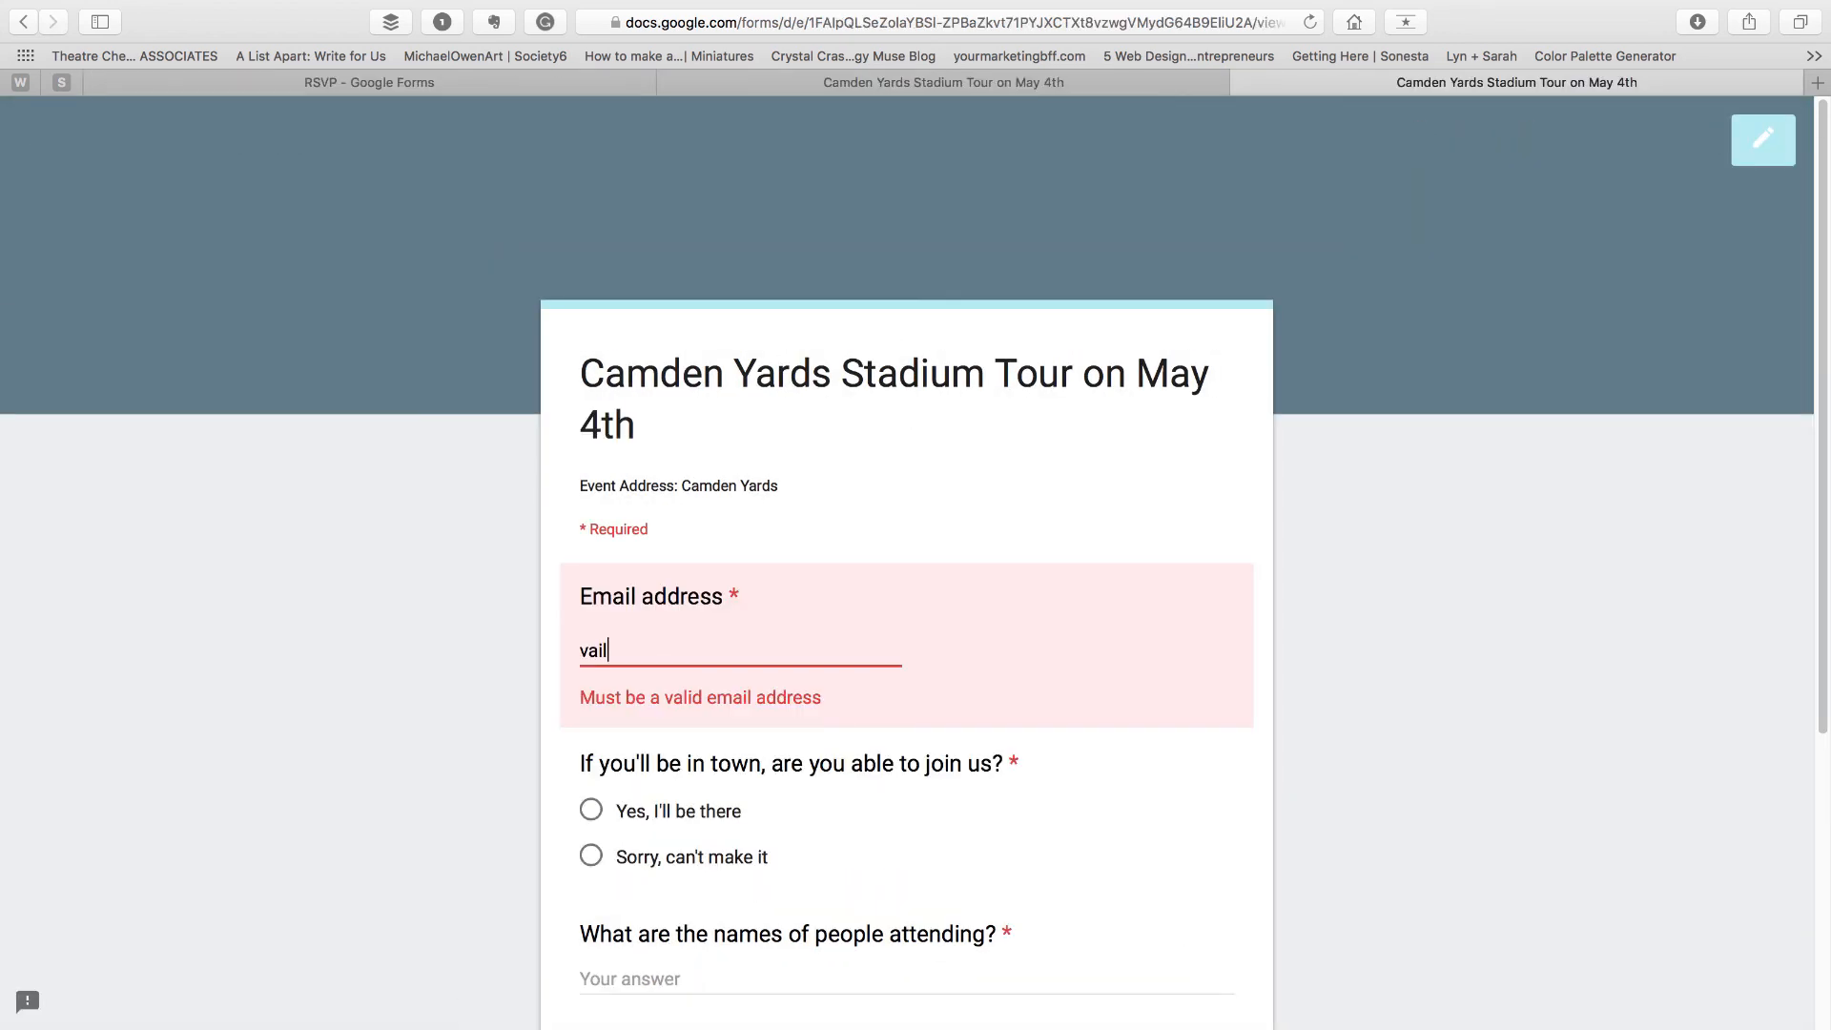
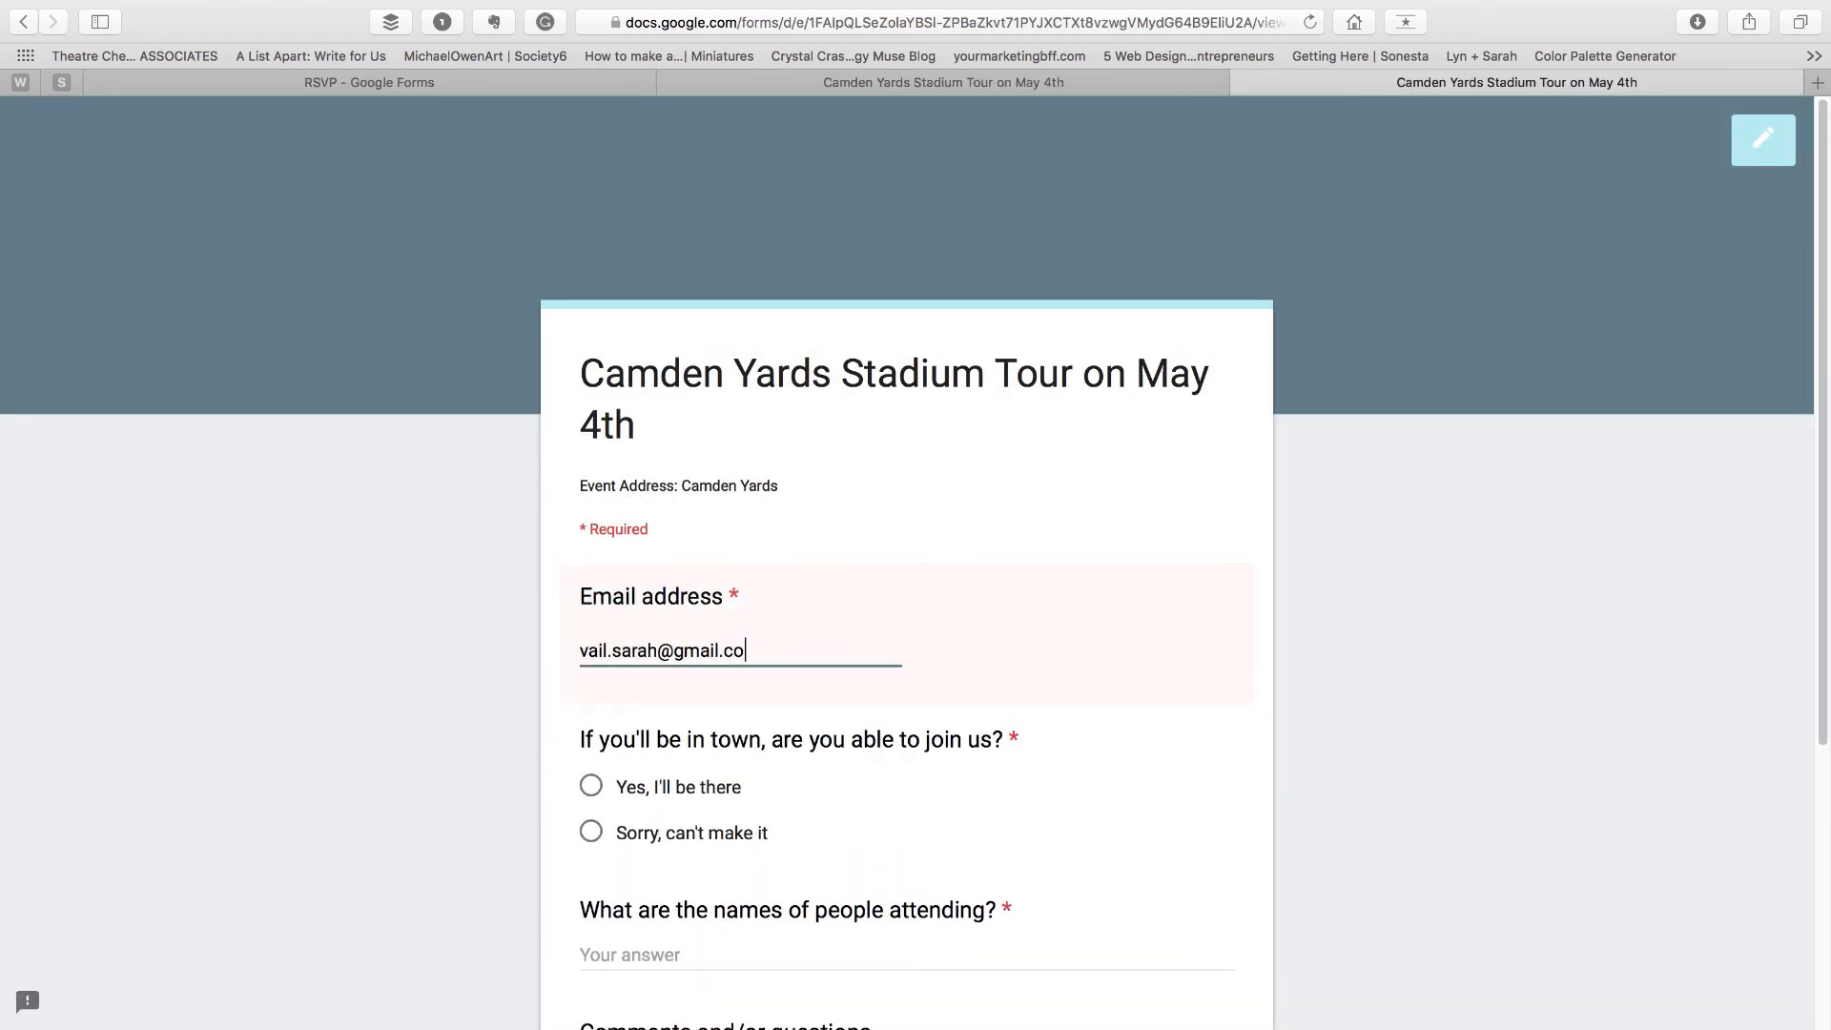
scroll(620, 658, "down", 3)
left_click(591, 642)
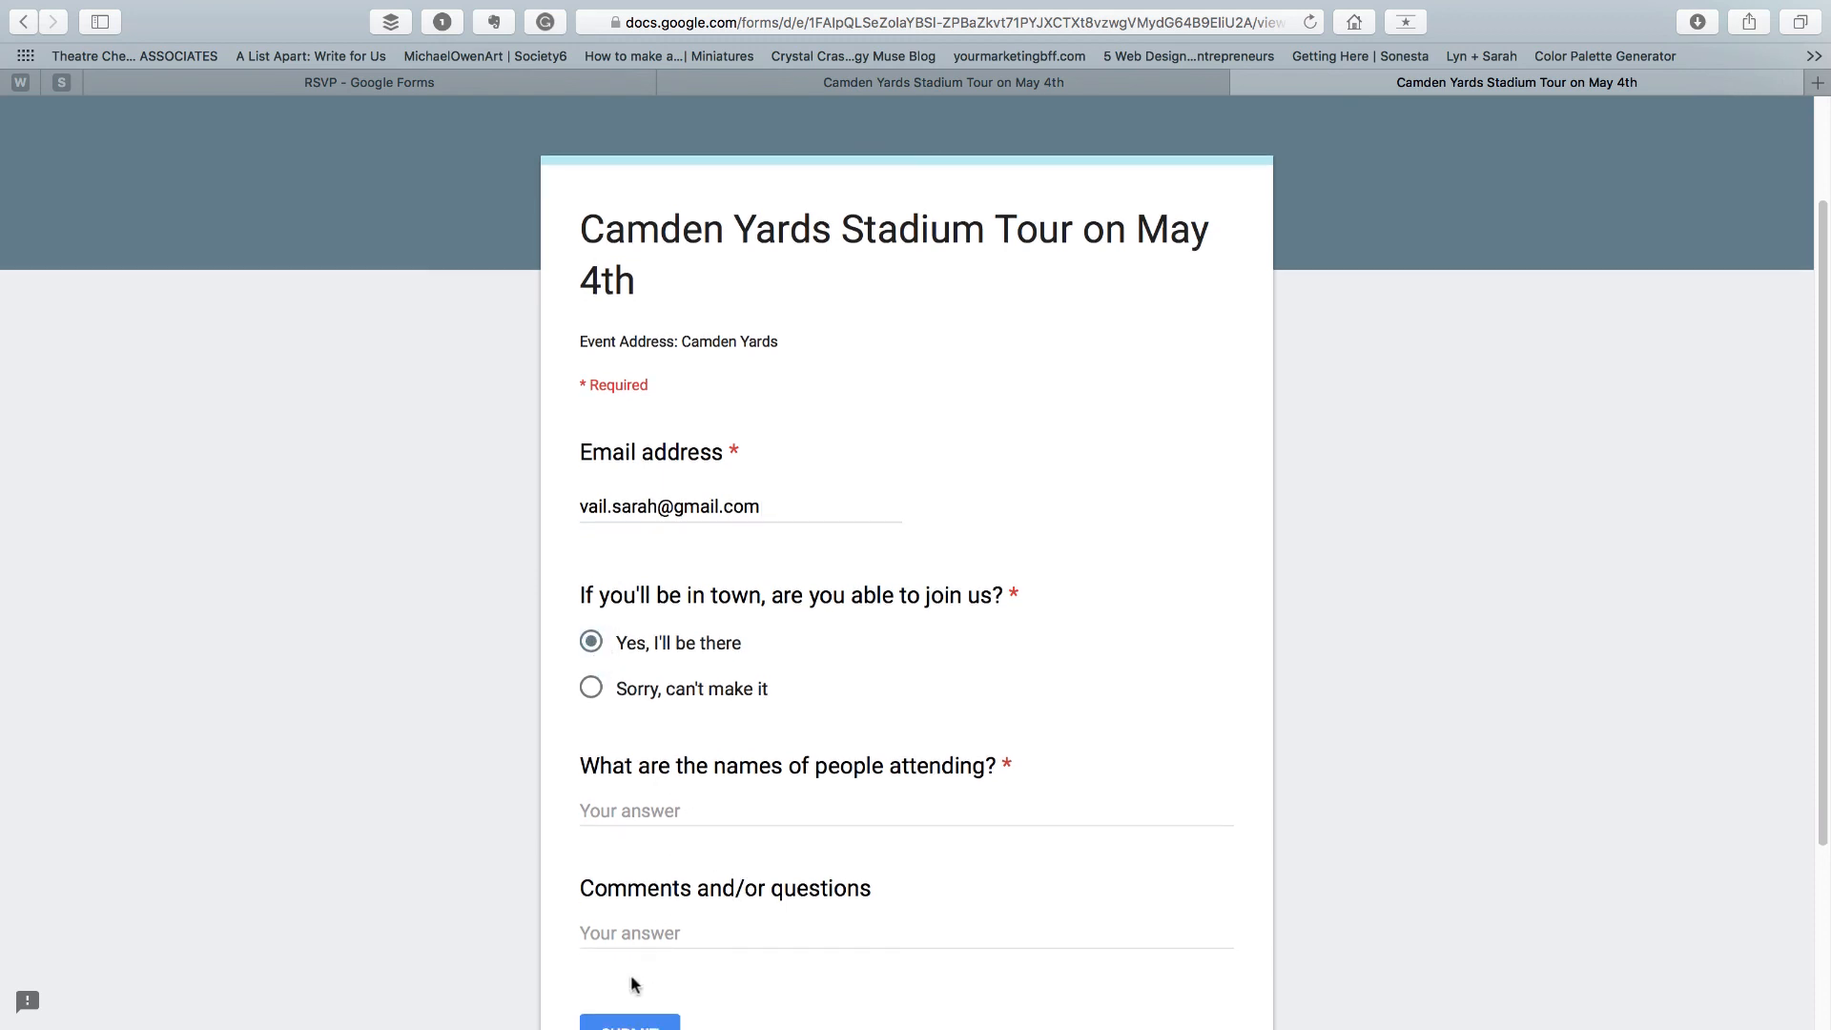
Enter the attendees' names and submit the test response
scroll(631, 982, "down", 3)
left_click(631, 643)
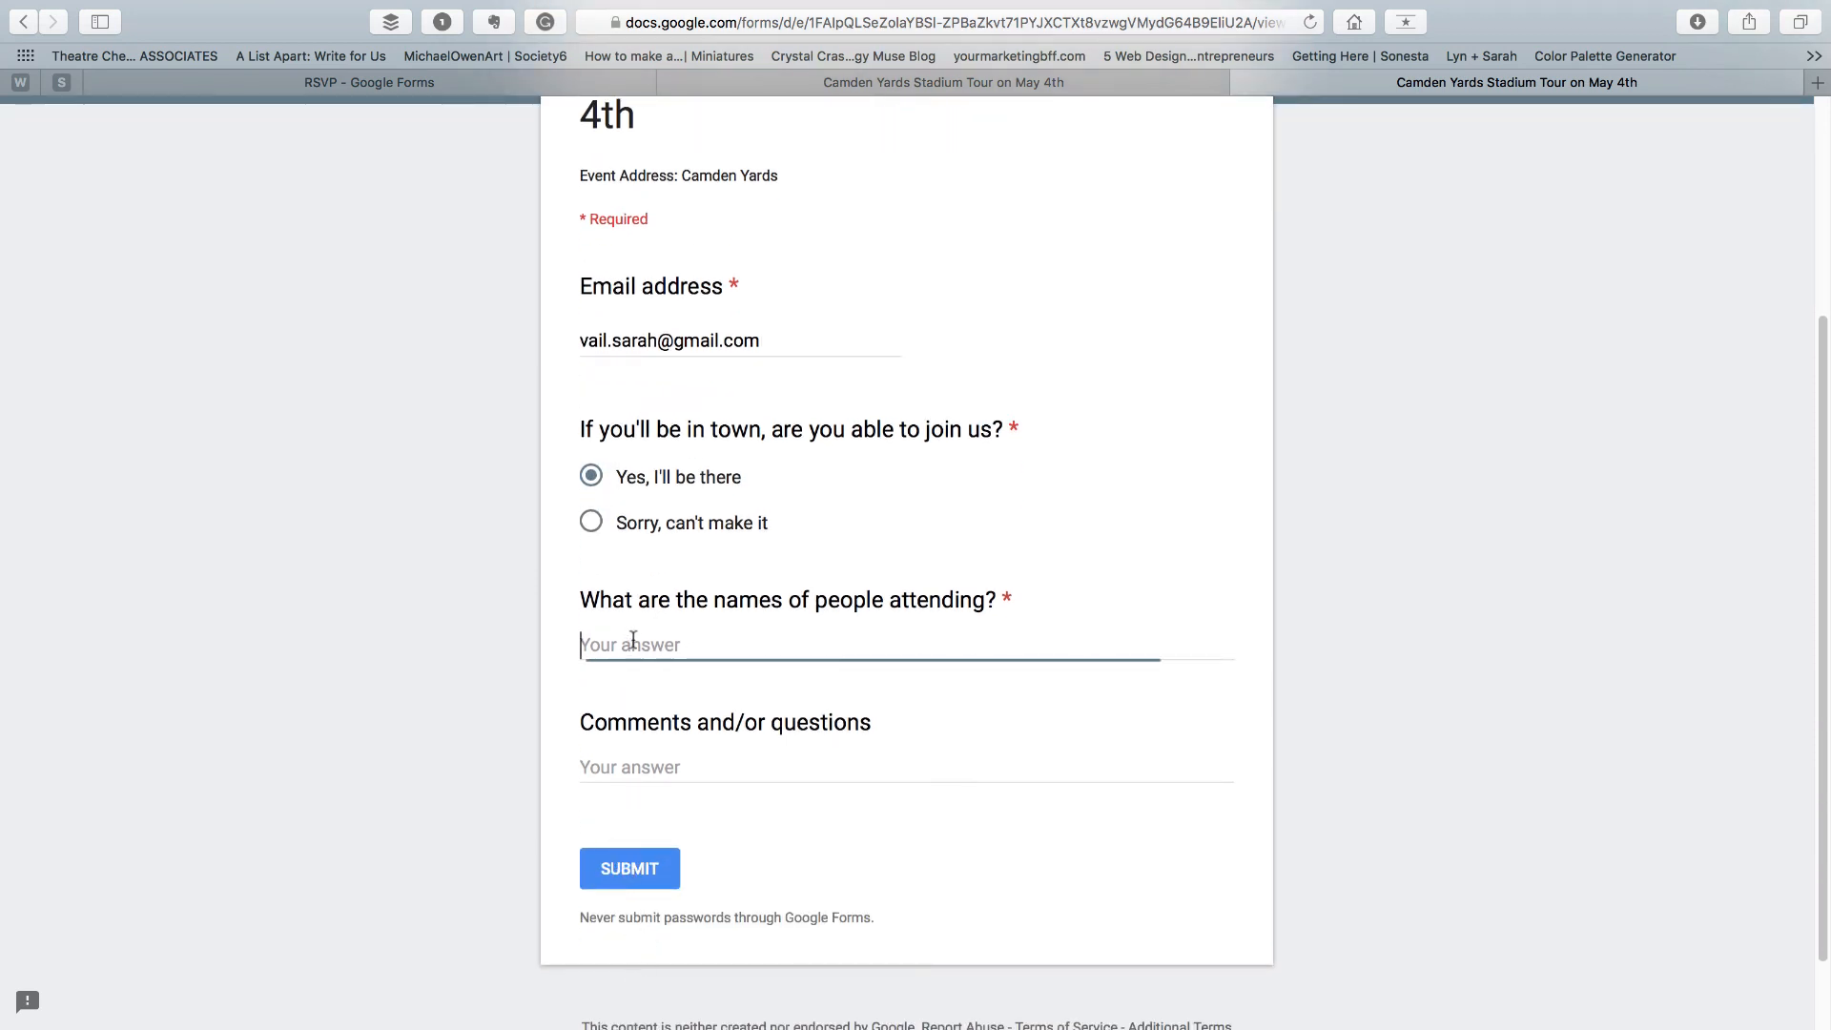
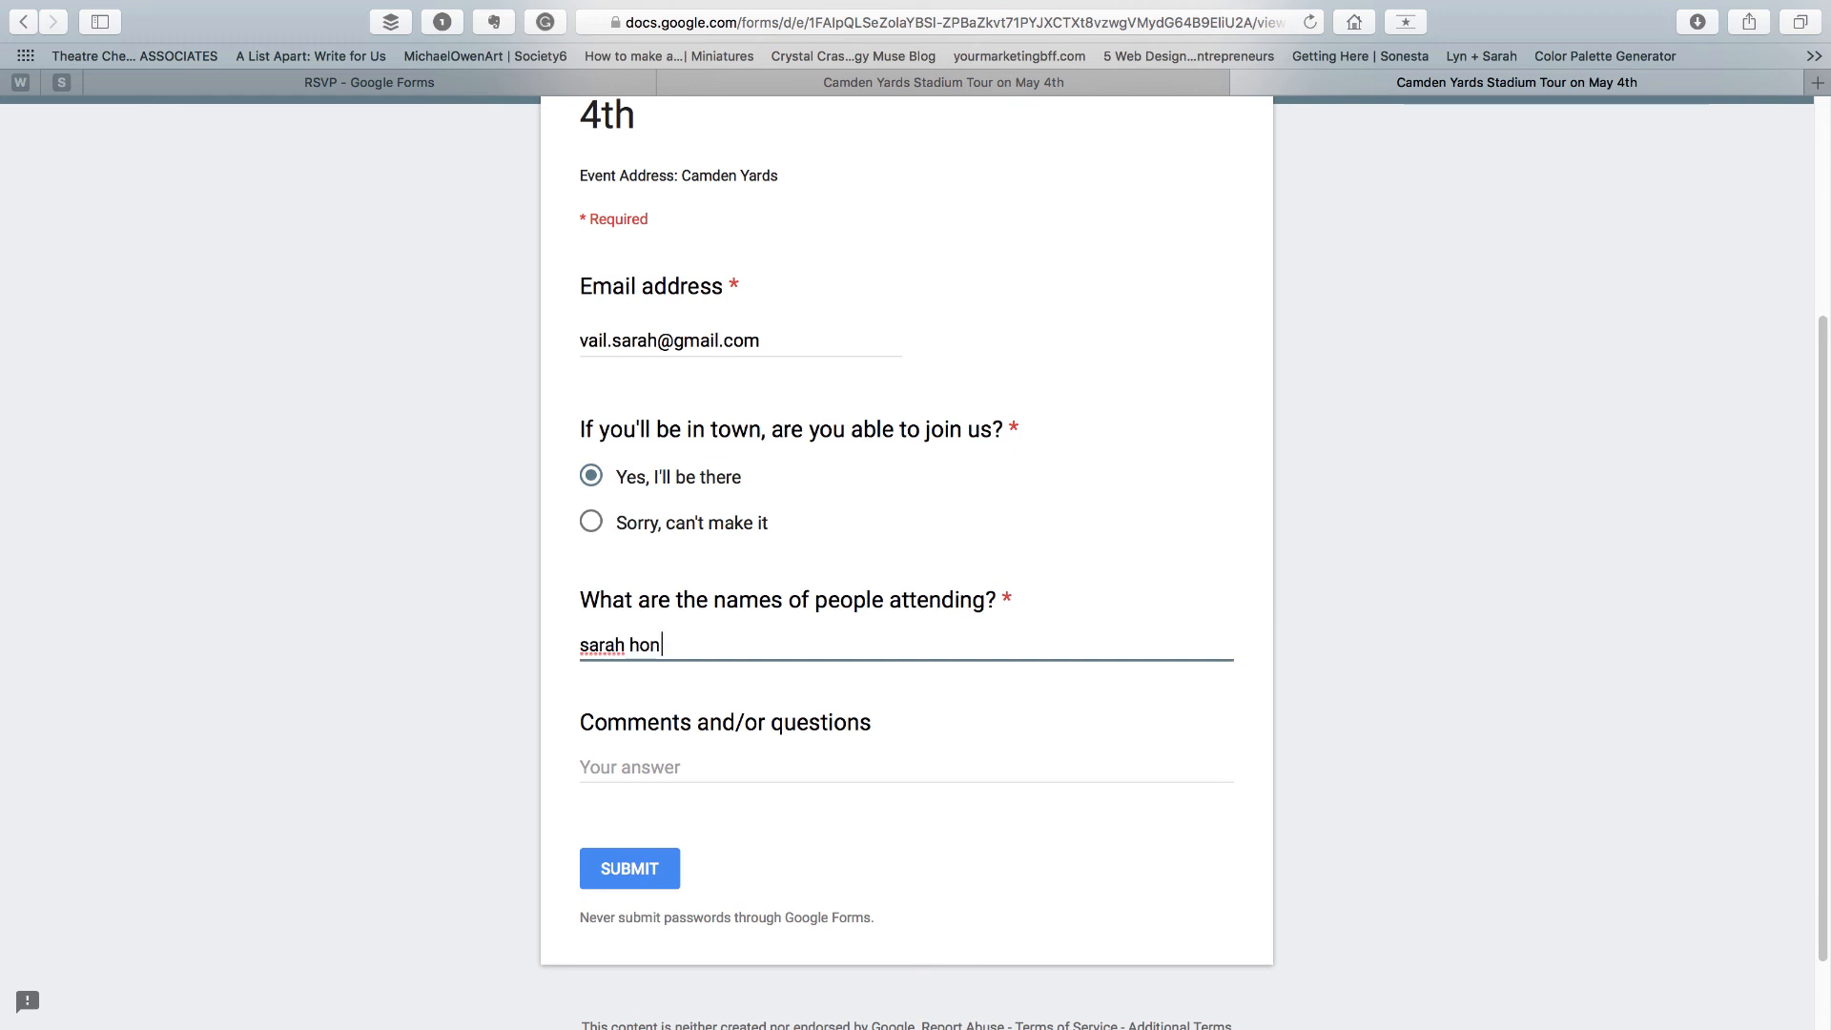
left_click(620, 871)
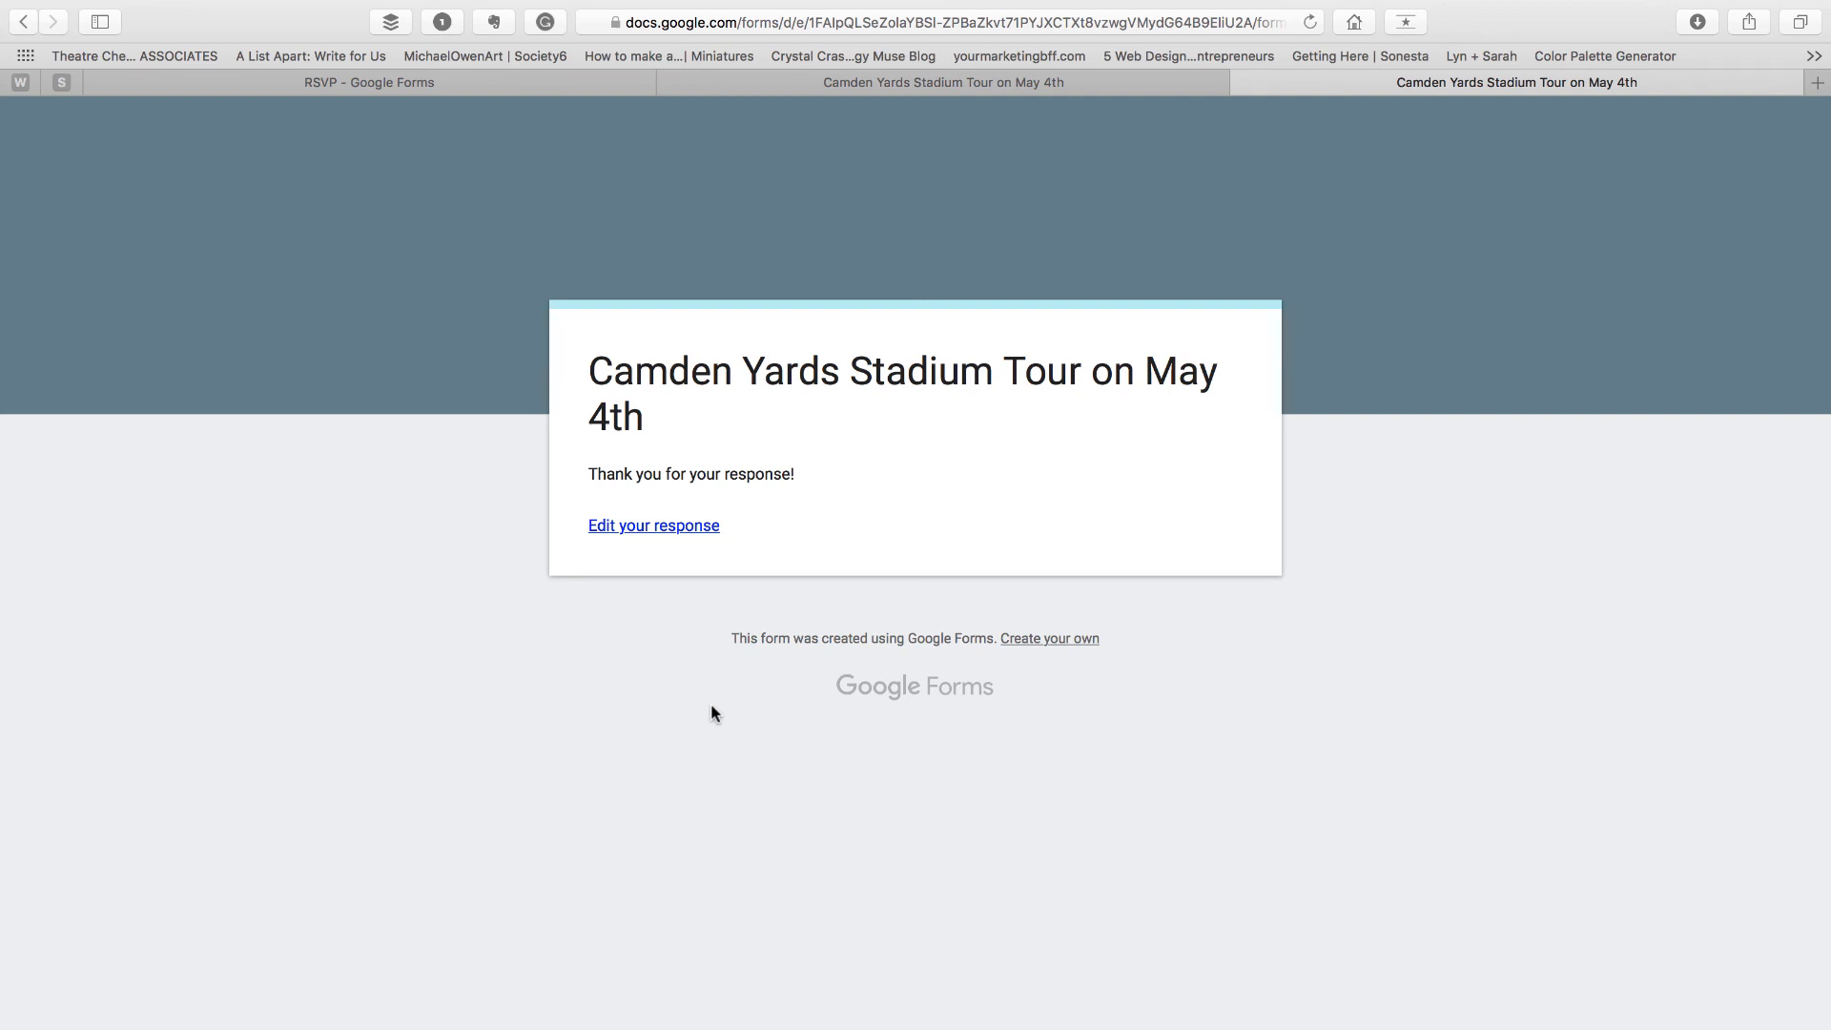
Return to the editor and enable email notifications for new responses
left_click(398, 88)
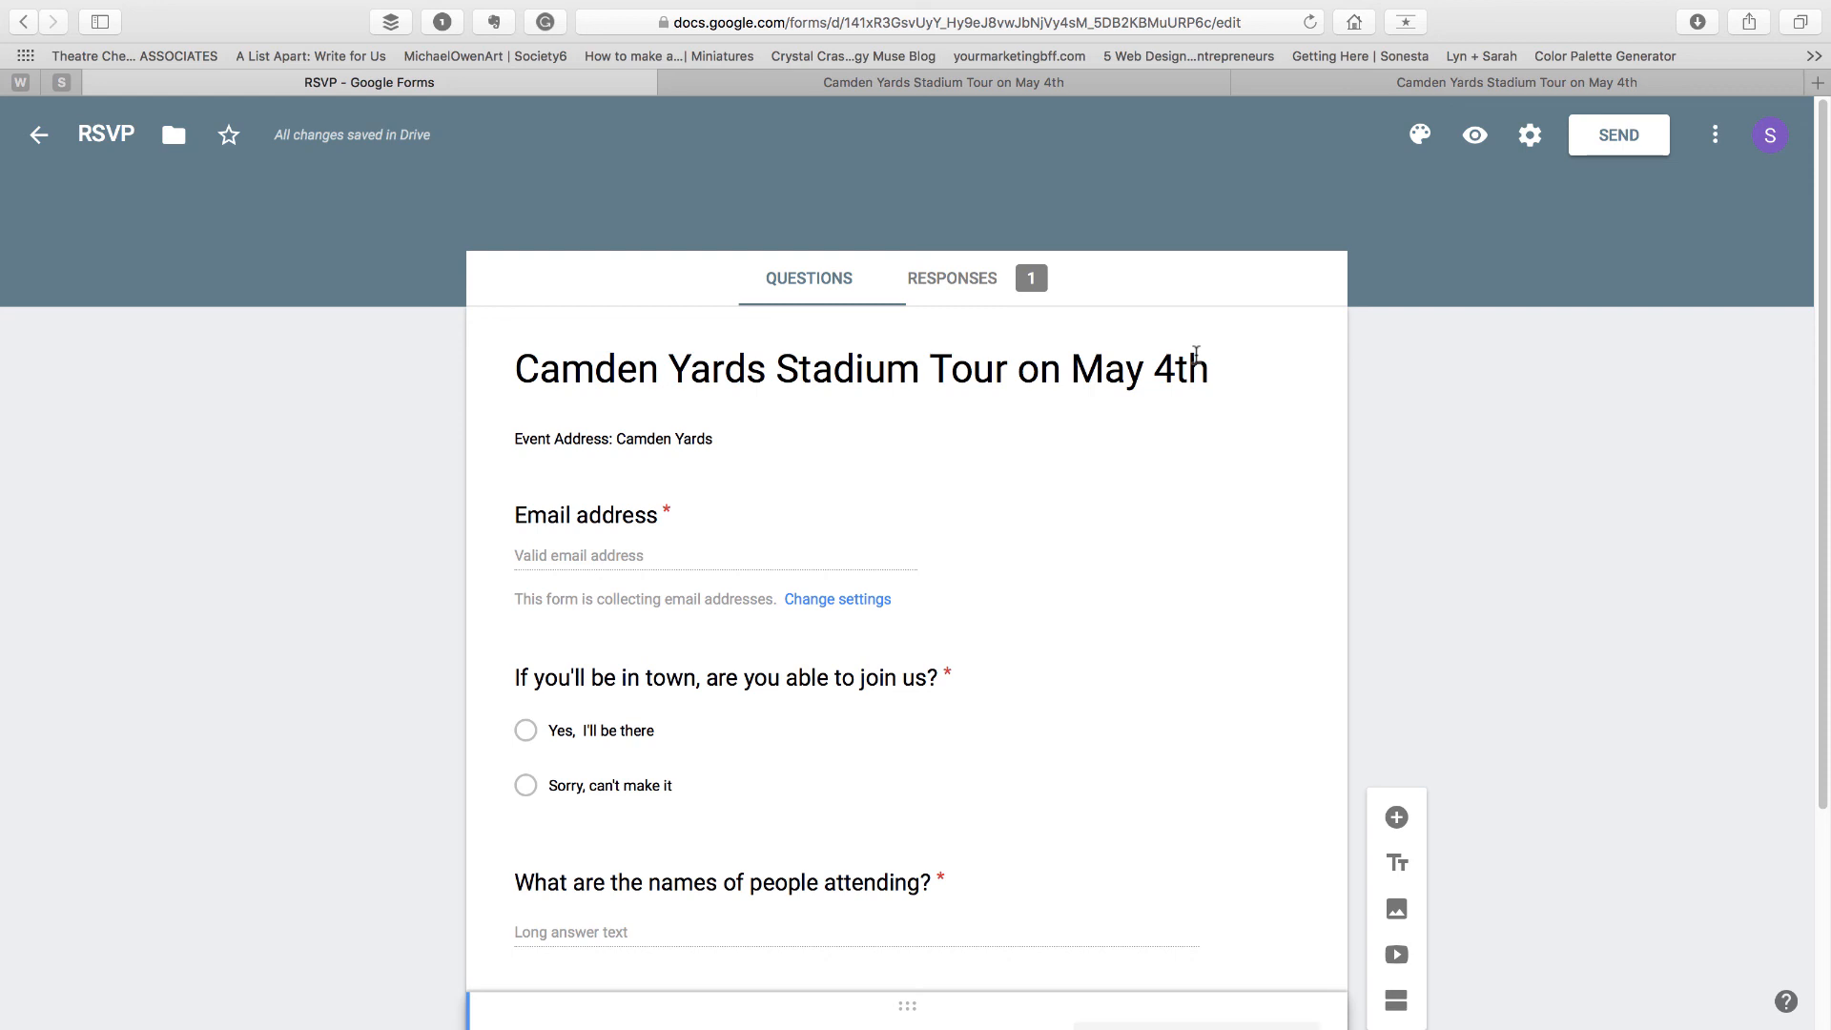
left_click(999, 292)
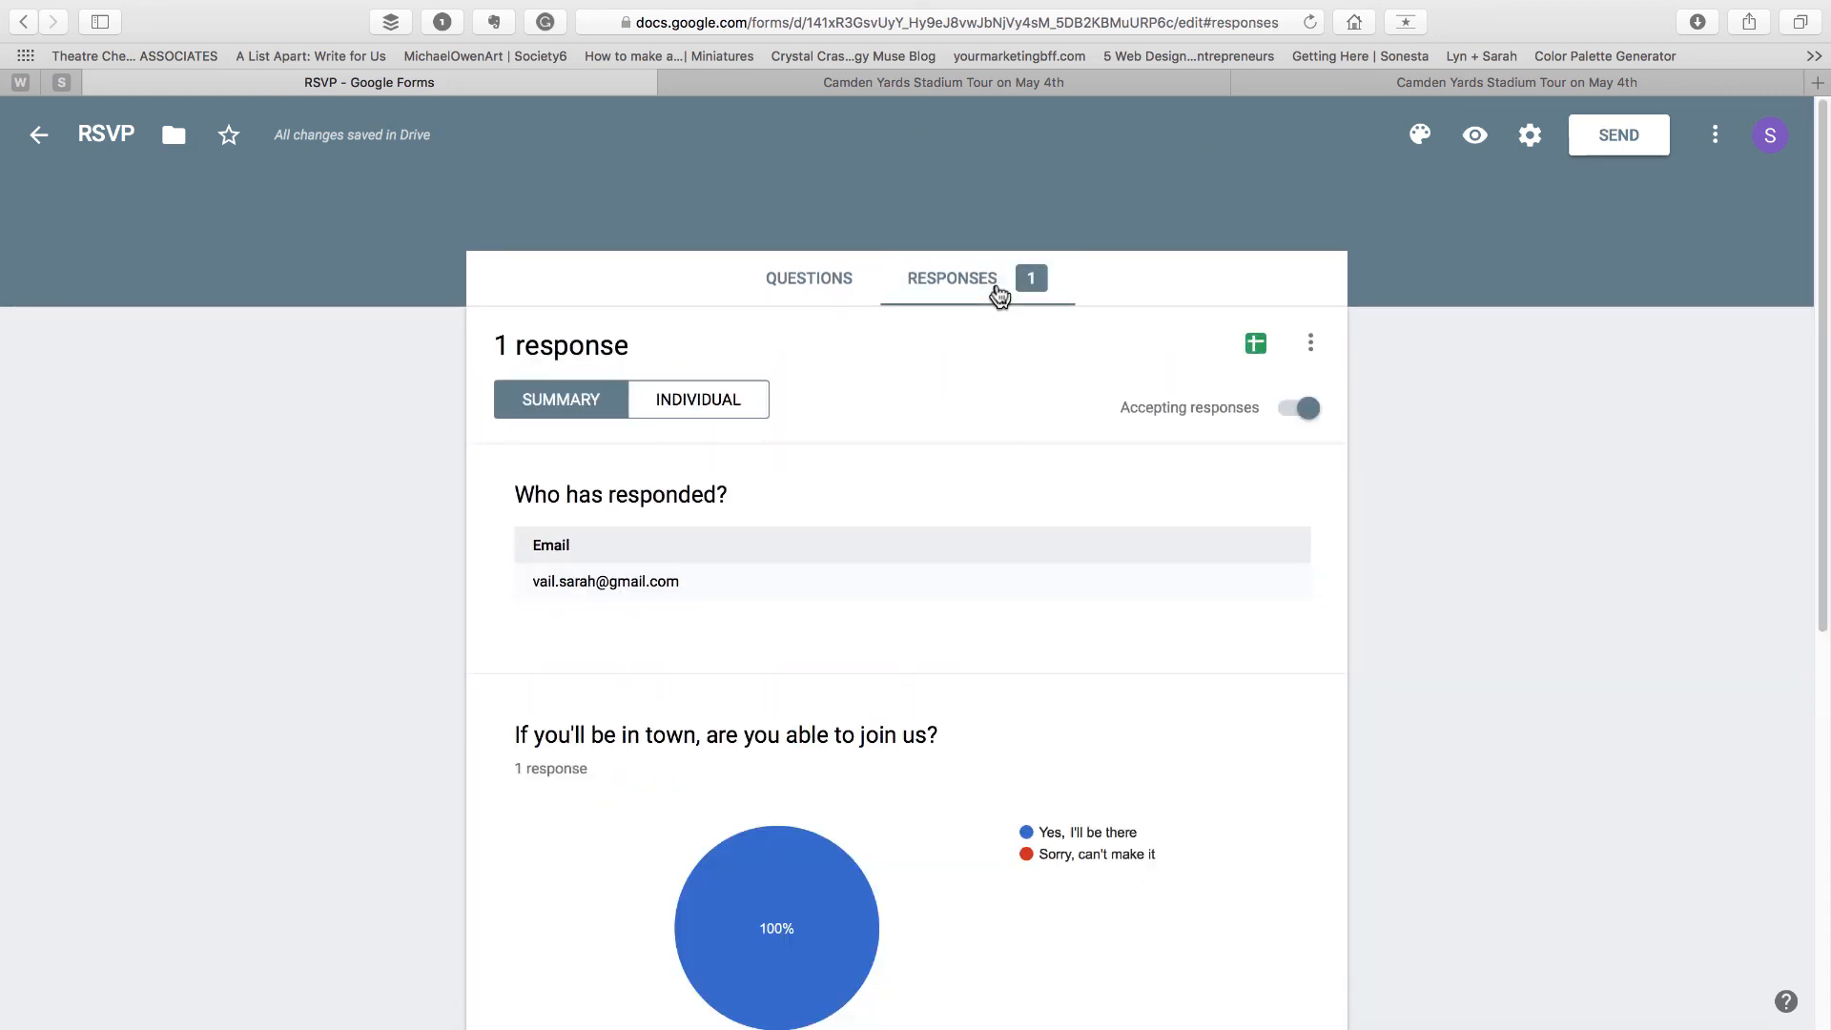
left_click(1312, 348)
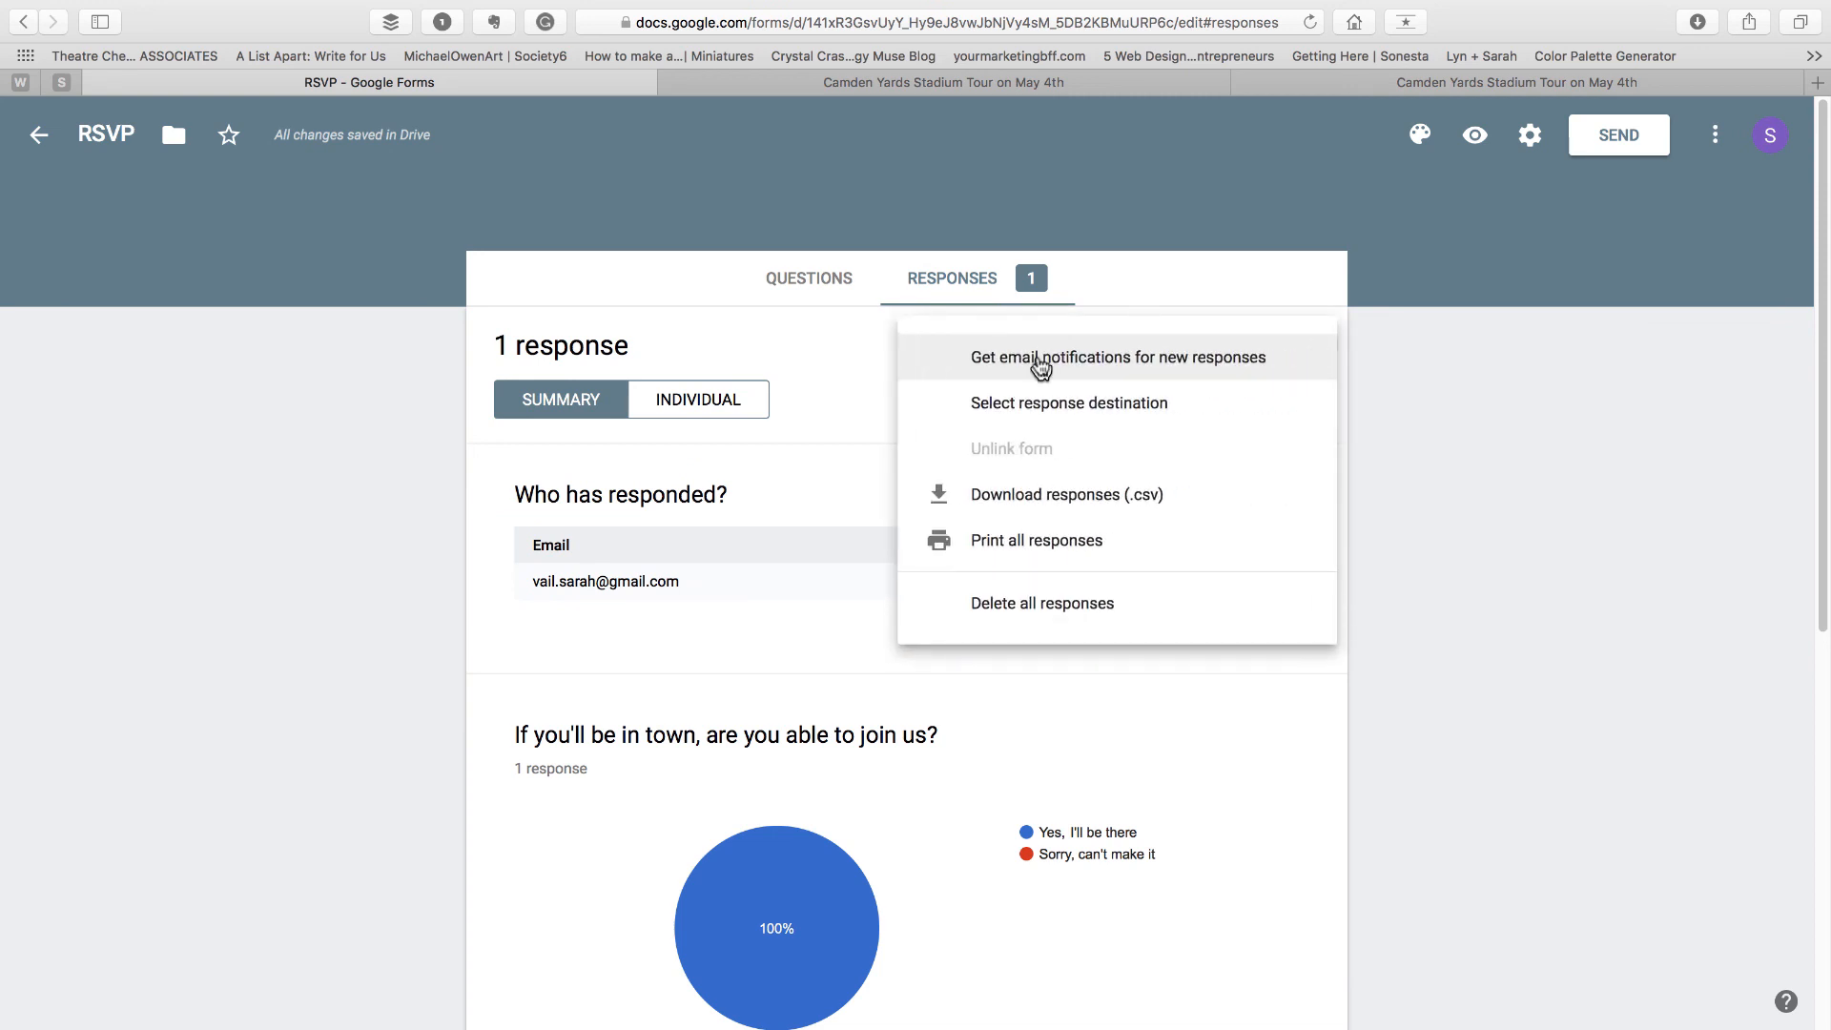
left_click(1041, 366)
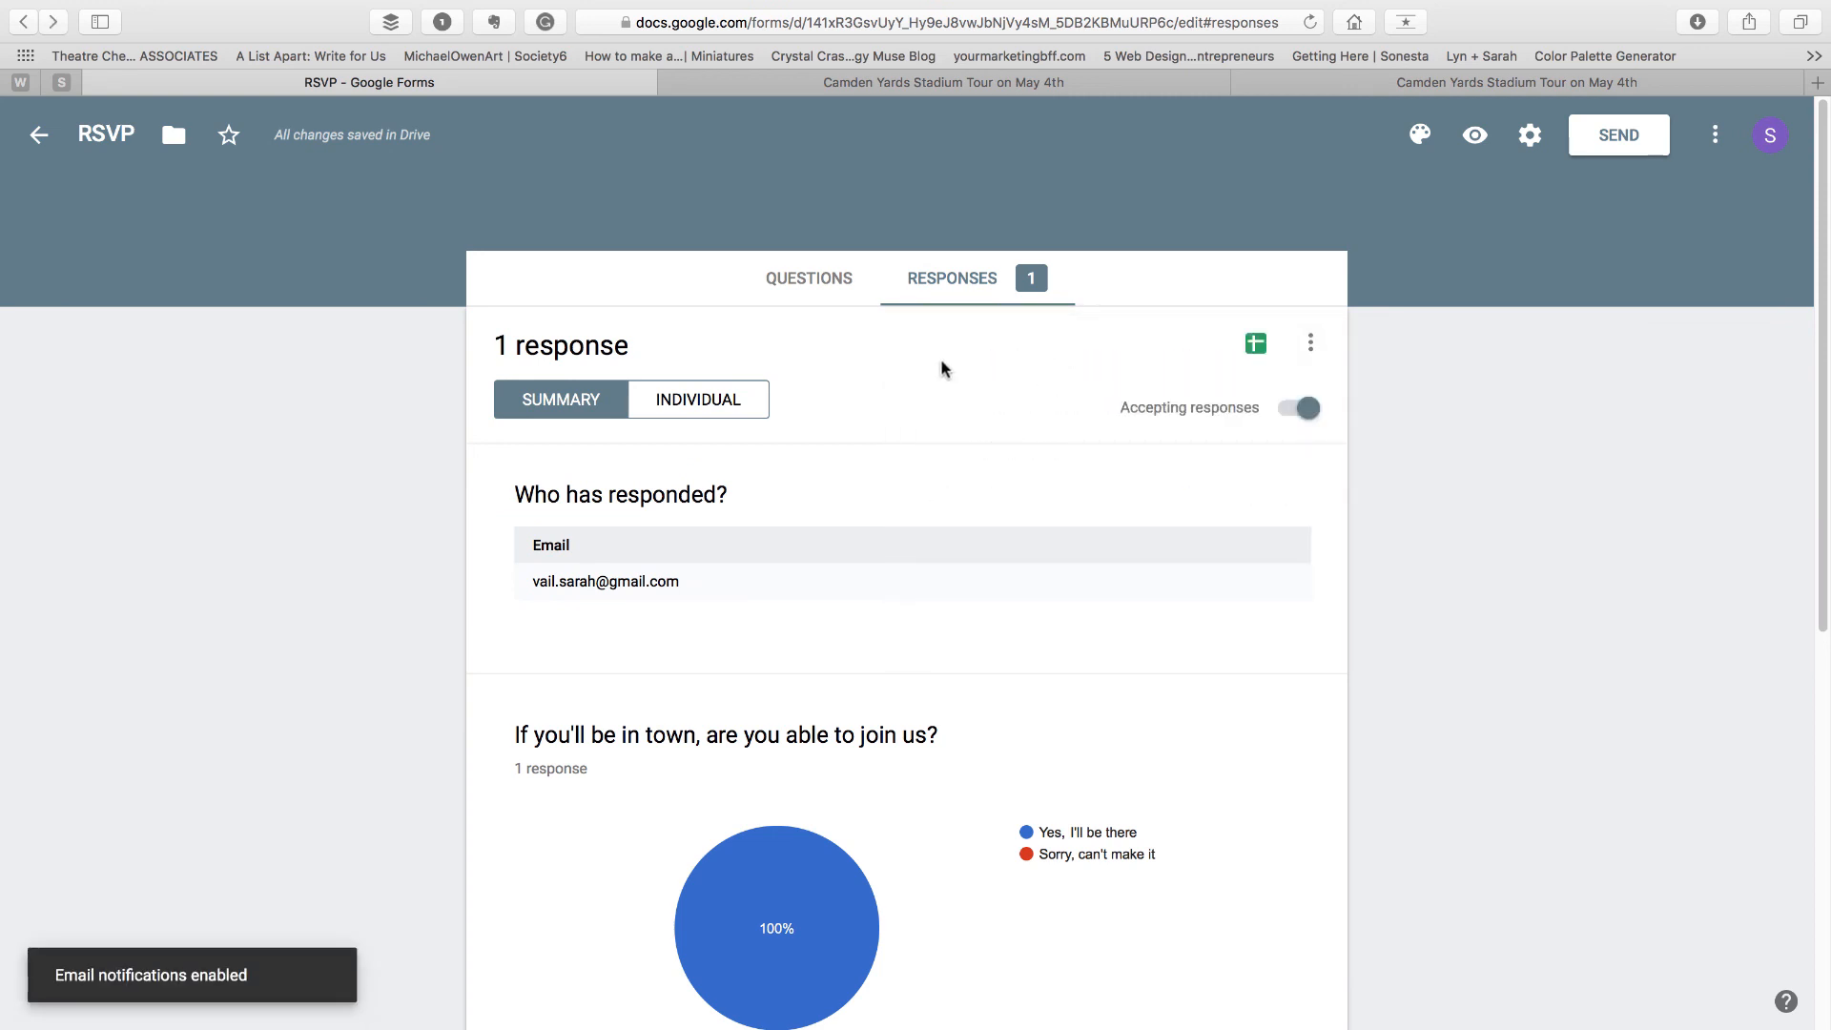